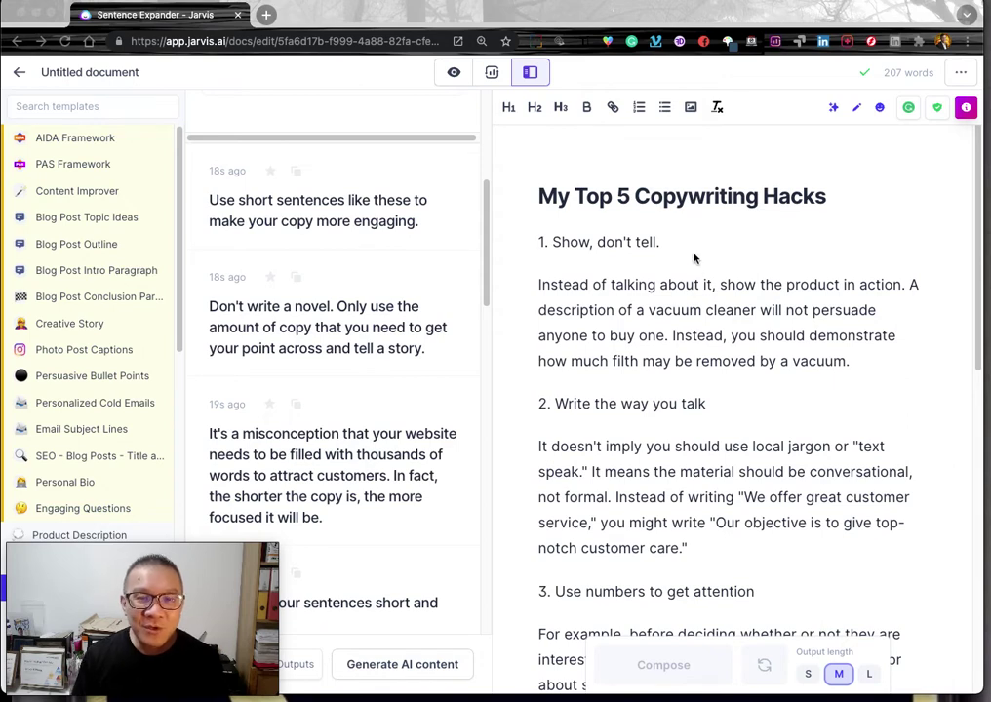
# Append "For Nov 2021" to the document heading and open the Blog Post Outline template
pyautogui.click(834, 195)
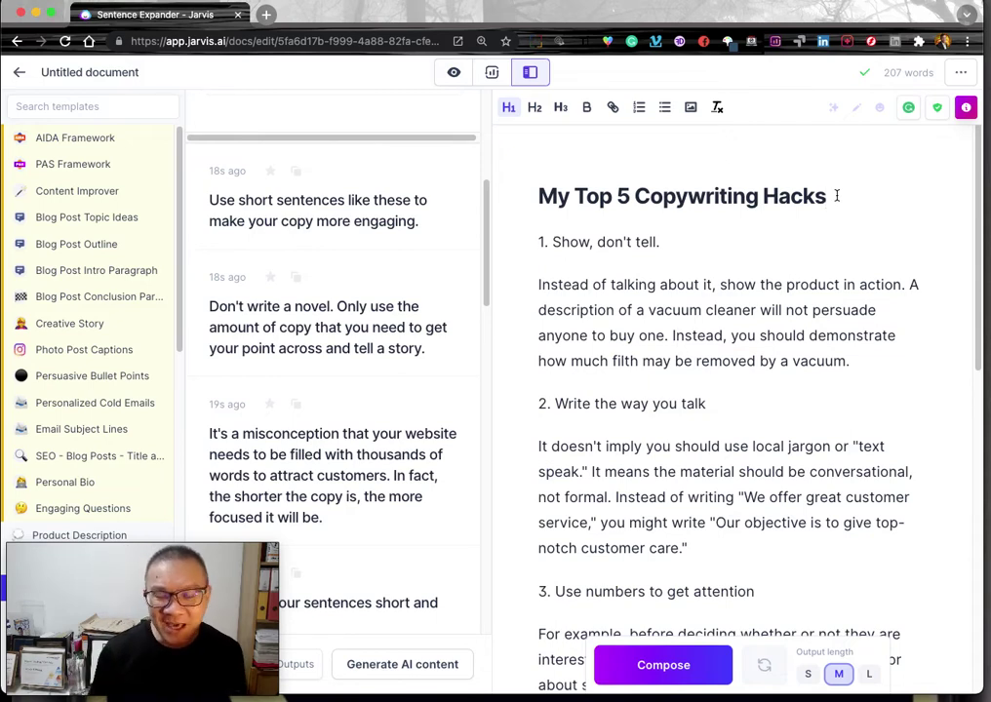
pyautogui.write('For Nov 2021')
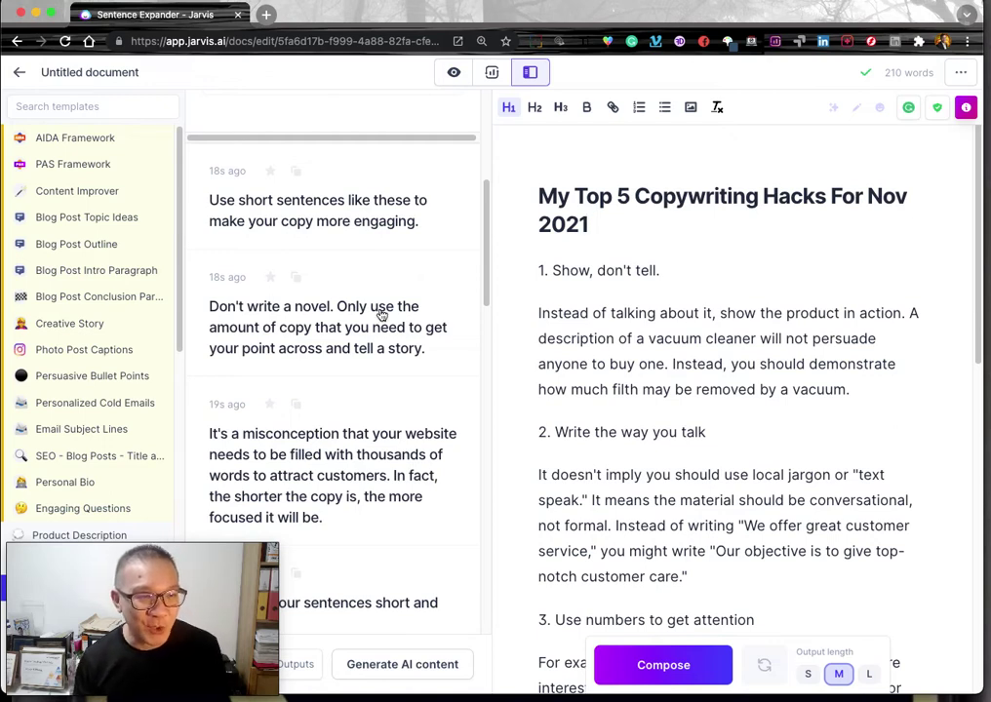
pyautogui.click(132, 253)
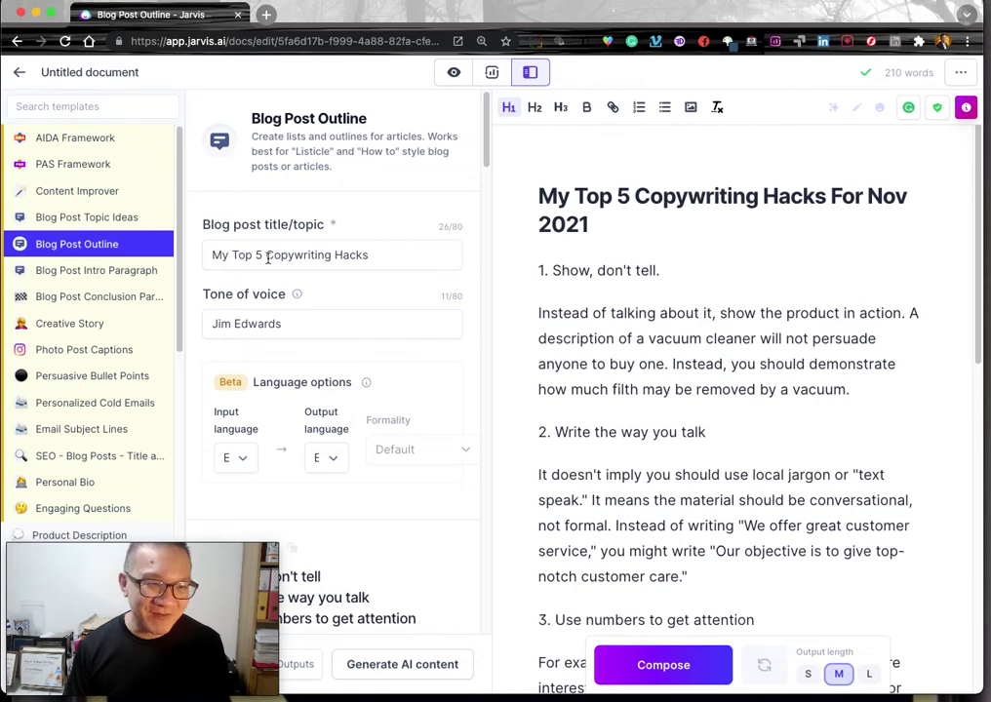
pyautogui.click(439, 257)
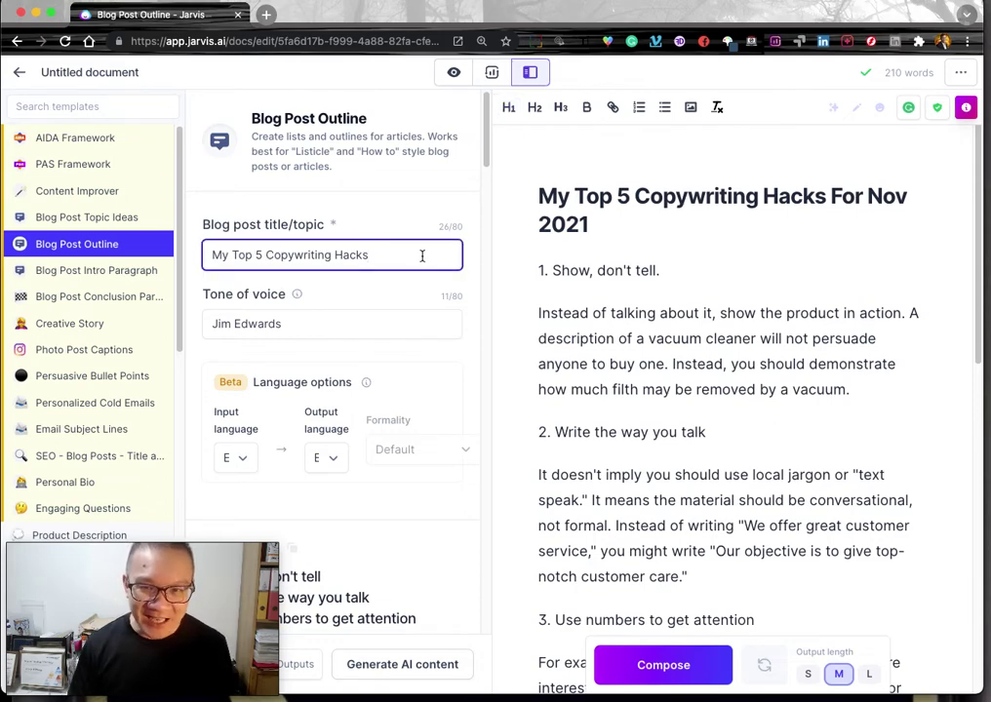
pyautogui.write('For Nov ')
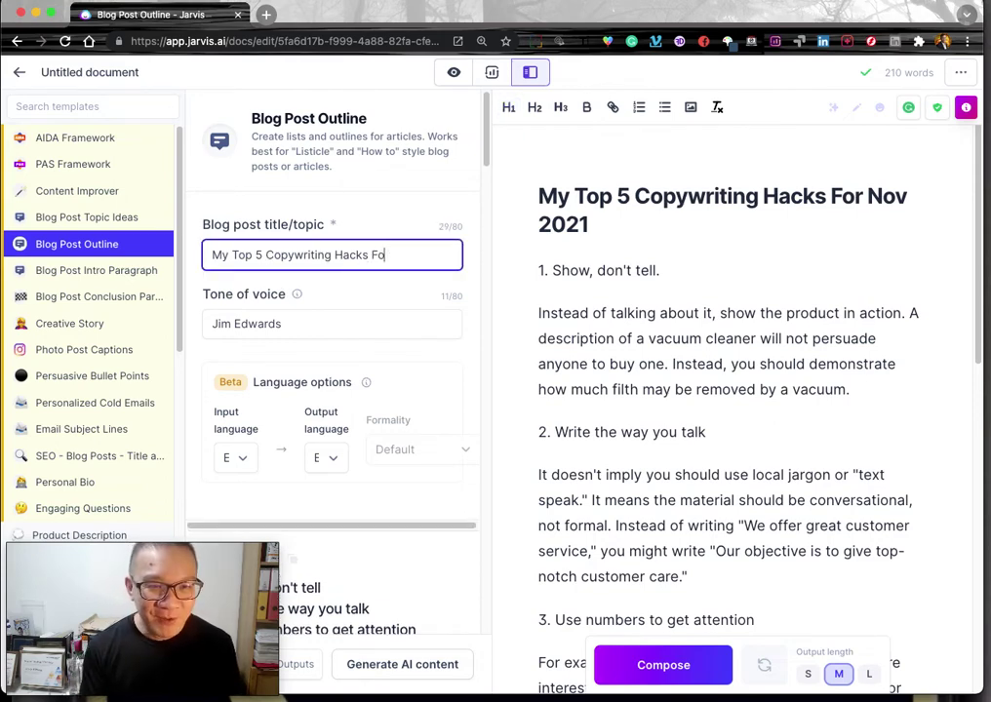
pyautogui.write('202')
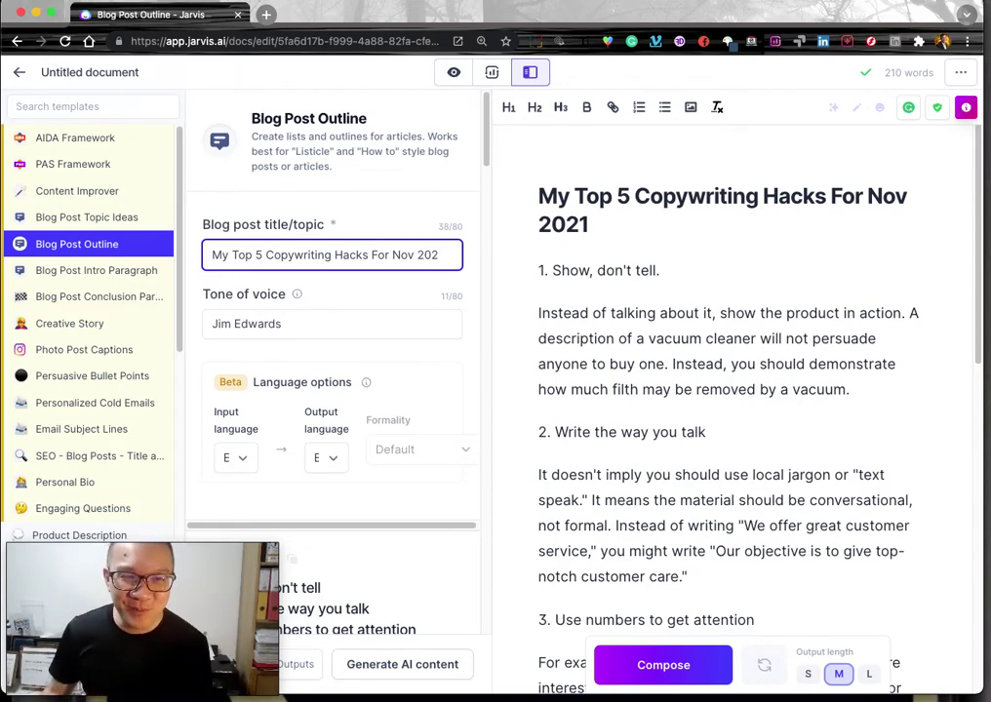
pyautogui.press('BackSpace')
pyautogui.press('BackSpace')
pyautogui.press('BackSpace')
pyautogui.press('BackSpace')
pyautogui.press('BackSpace')
pyautogui.press('BackSpace')
pyautogui.press('BackSpace')
pyautogui.press('BackSpace')
pyautogui.press('BackSpace')
pyautogui.press('BackSpace')
pyautogui.press('BackSpace')
pyautogui.press('BackSpace')
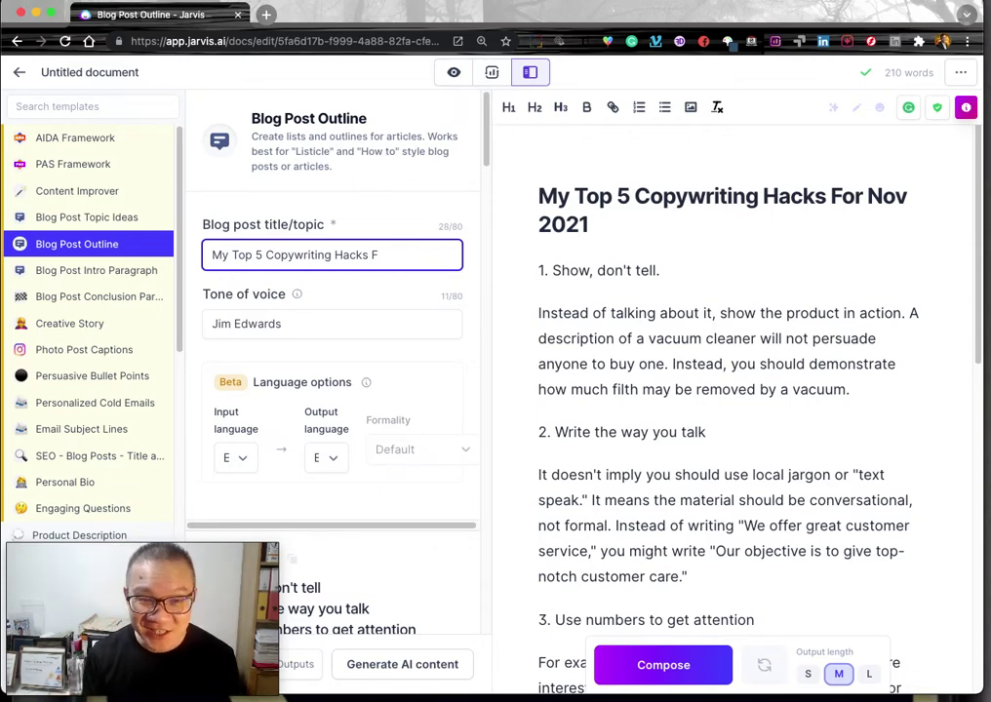
# Review the generated blog post outlines, comparing the "Show, don't tell" list with the alternative outlines
pyautogui.scroll(-3, 400, 288)
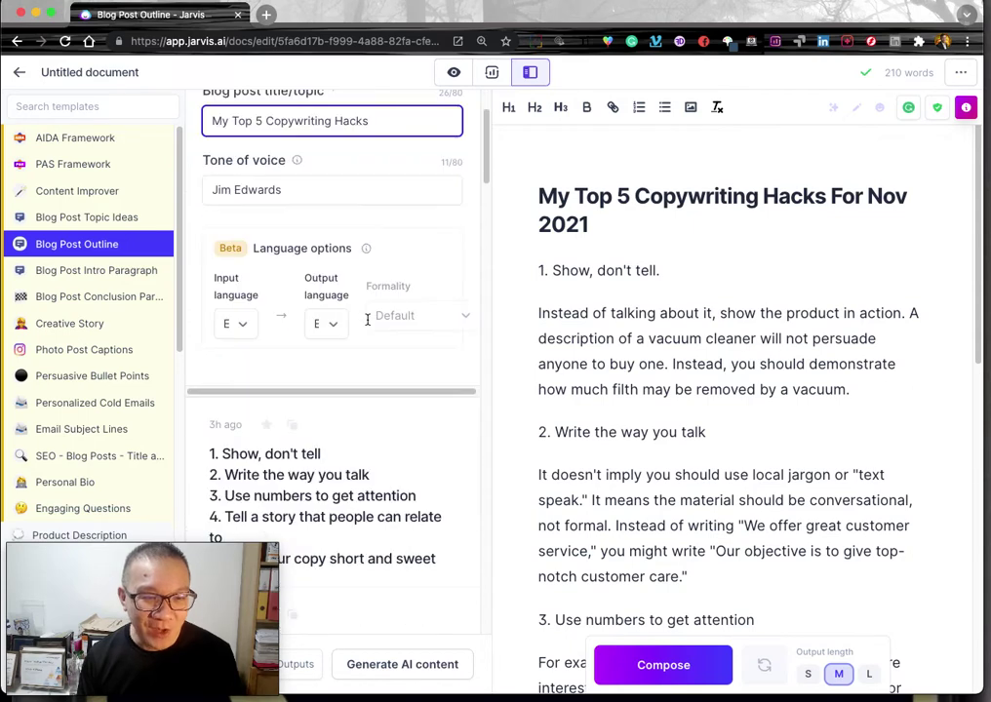
pyautogui.scroll(-5, 469, 351)
pyautogui.scroll(2, 476, 364)
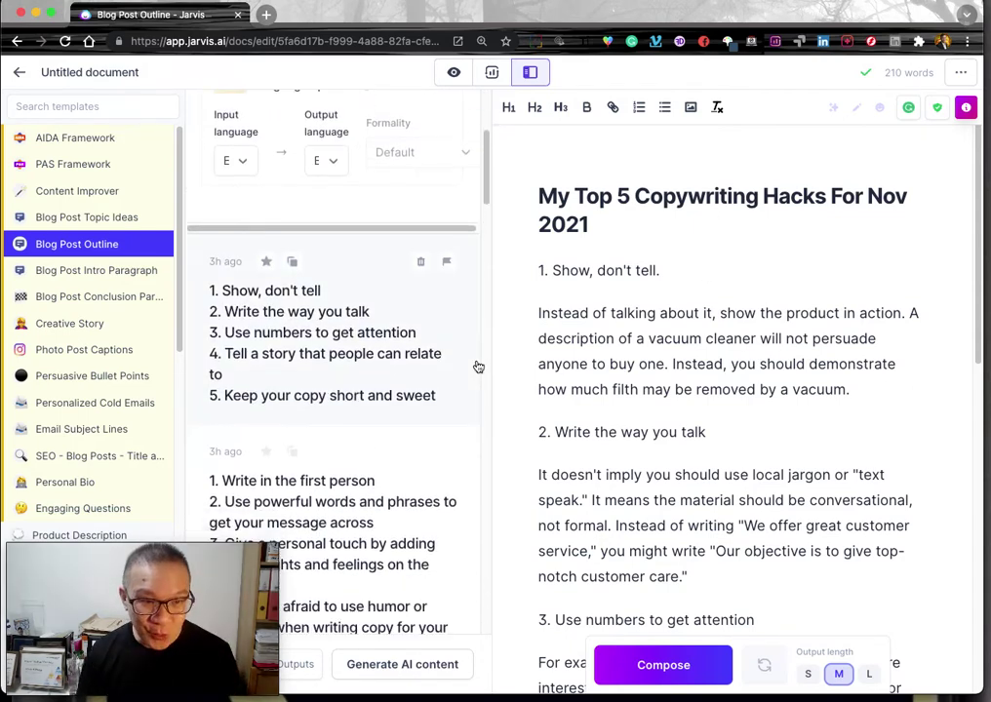
pyautogui.scroll(-1, 476, 366)
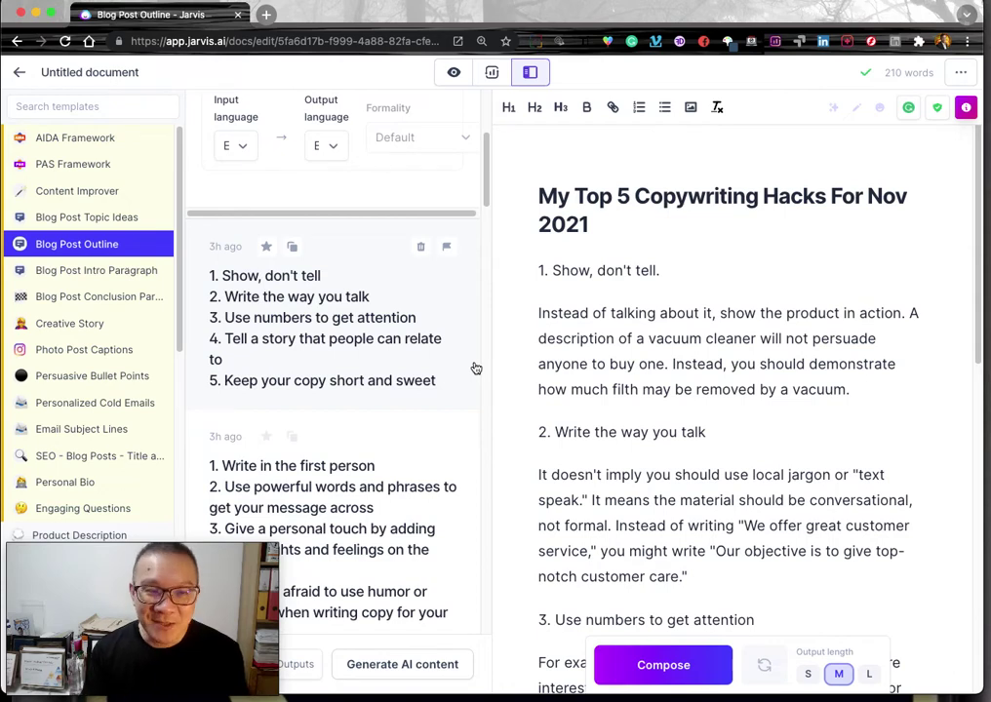
pyautogui.scroll(-4, 434, 389)
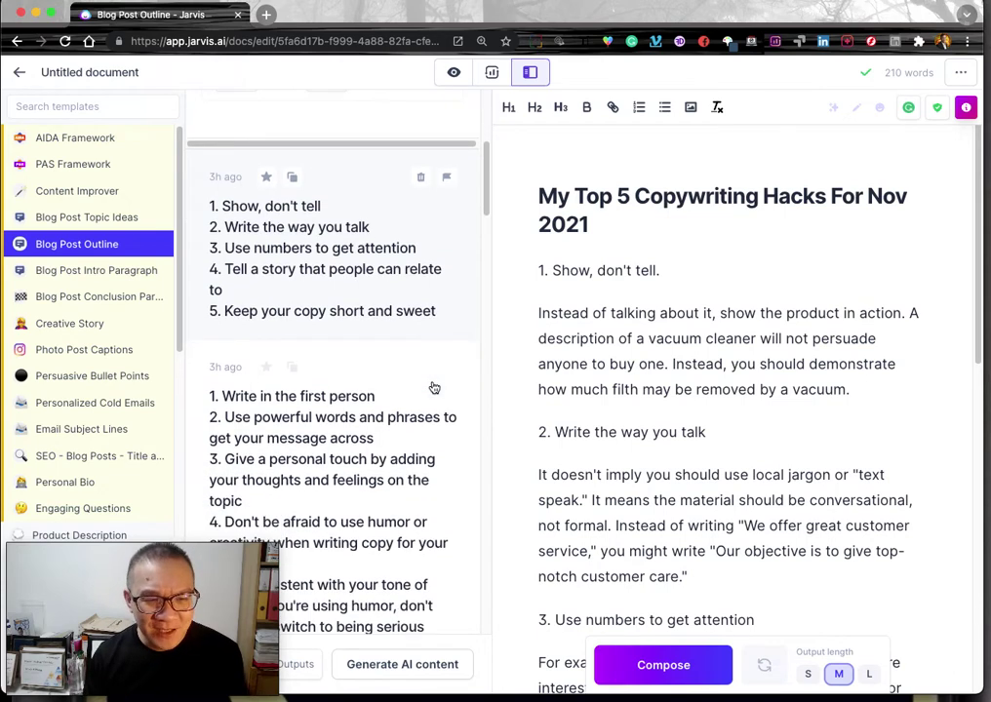
pyautogui.scroll(-6, 434, 388)
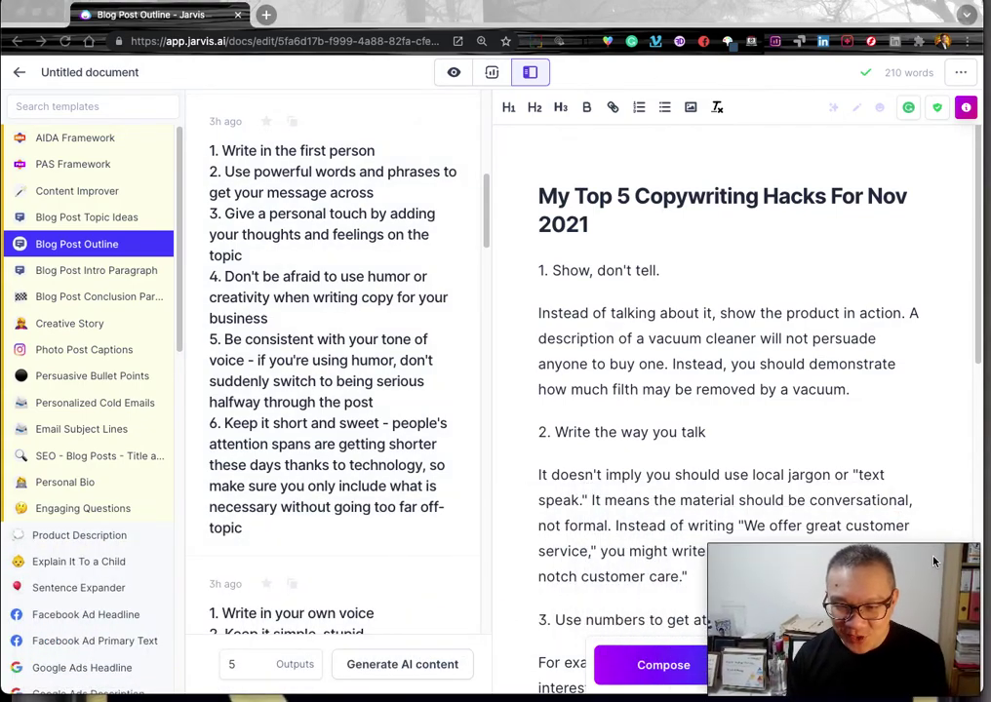
pyautogui.scroll(-20, 442, 446)
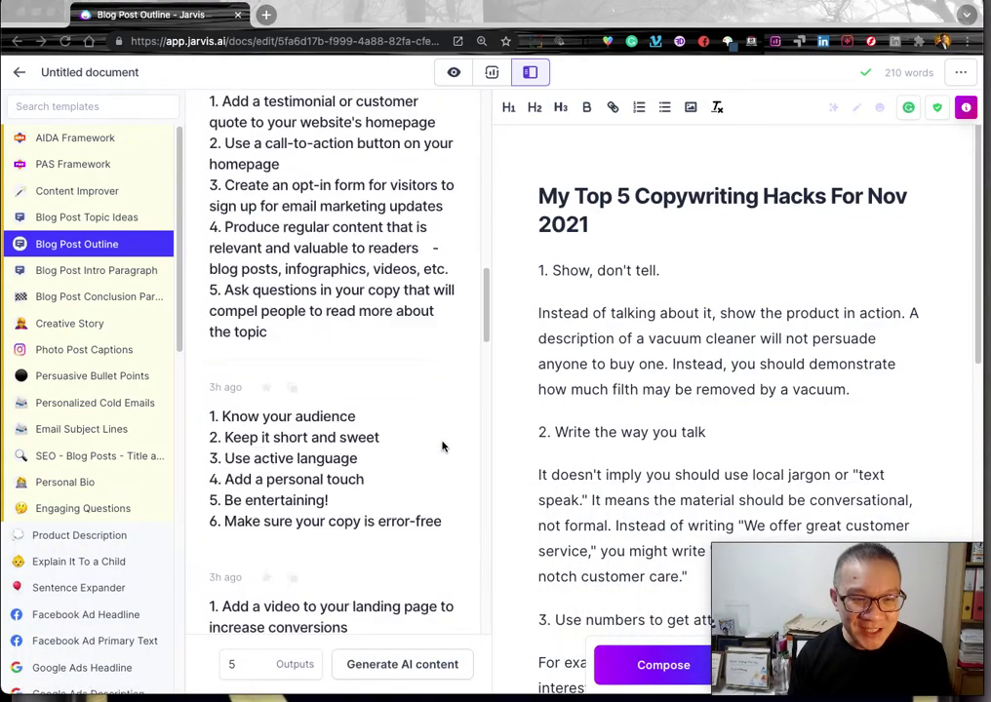
pyautogui.scroll(-20, 441, 446)
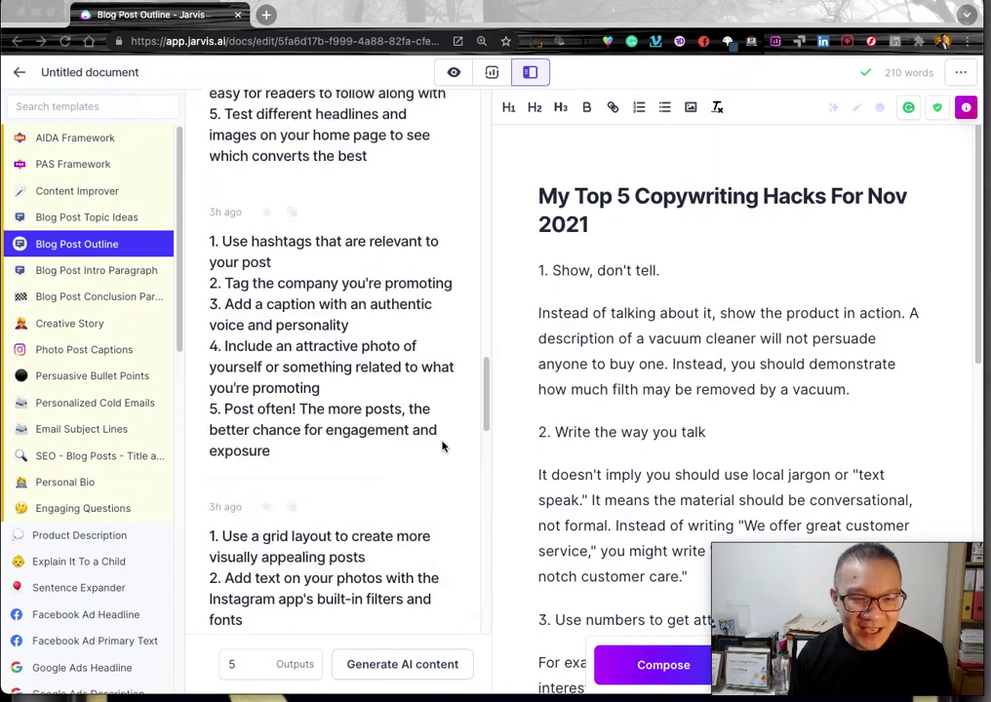
pyautogui.scroll(5, 442, 445)
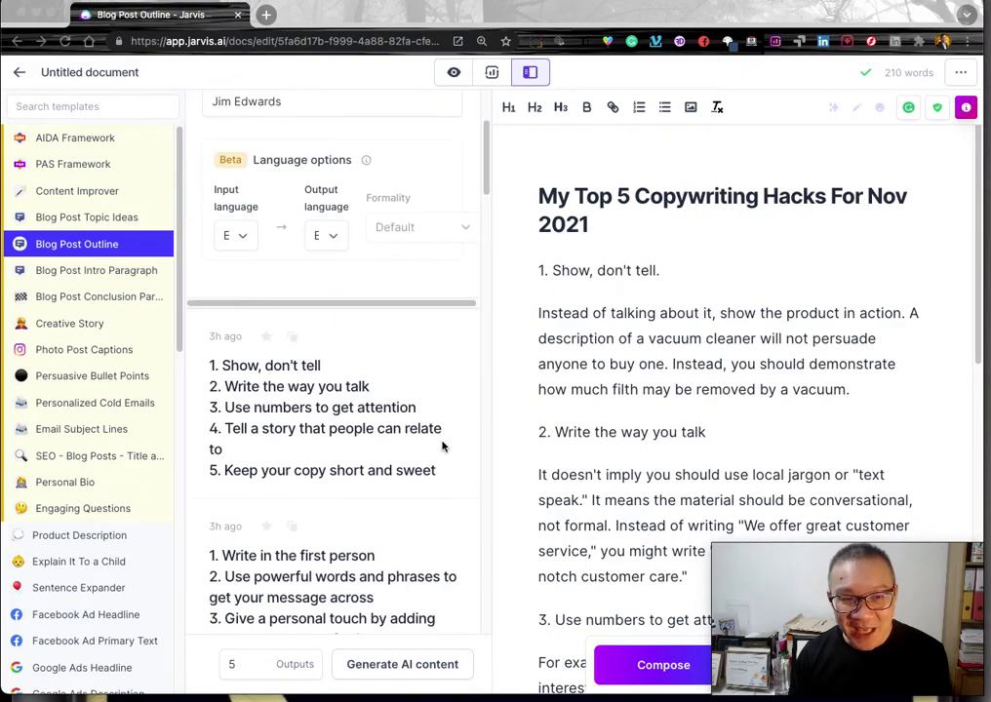
pyautogui.scroll(2, 422, 364)
pyautogui.scroll(-3, 422, 363)
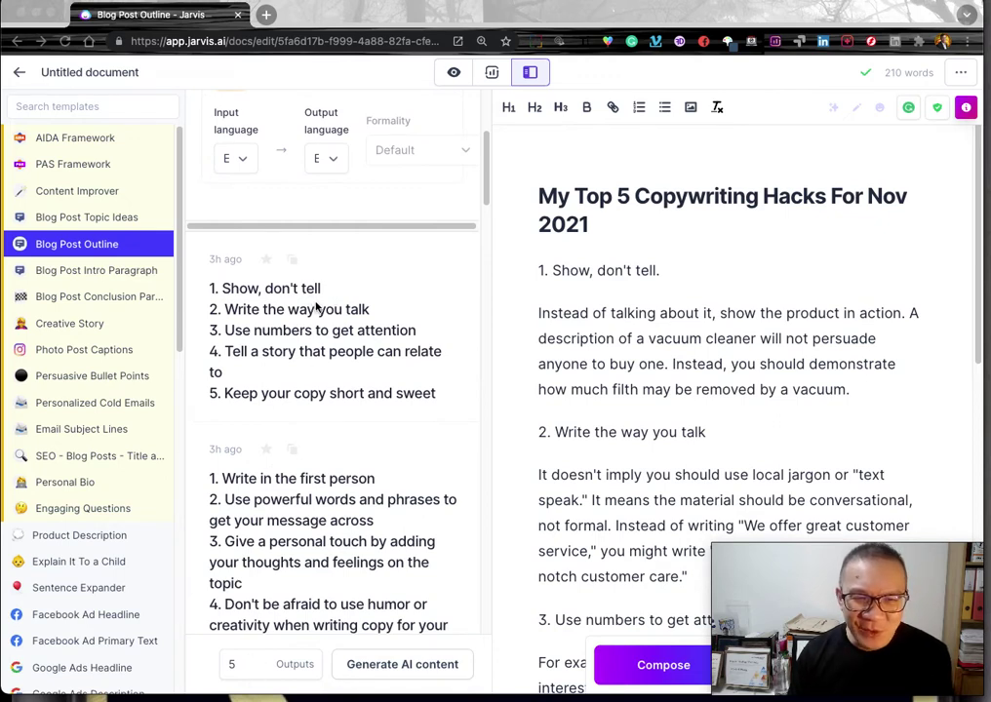
pyautogui.scroll(-1, 316, 308)
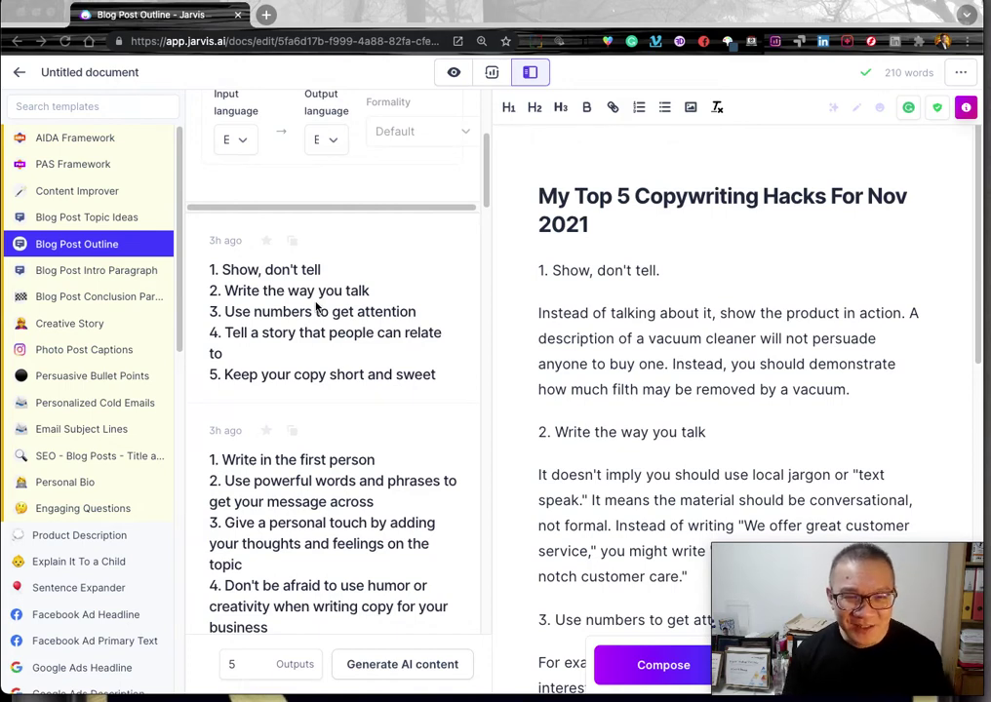
pyautogui.scroll(-6, 316, 307)
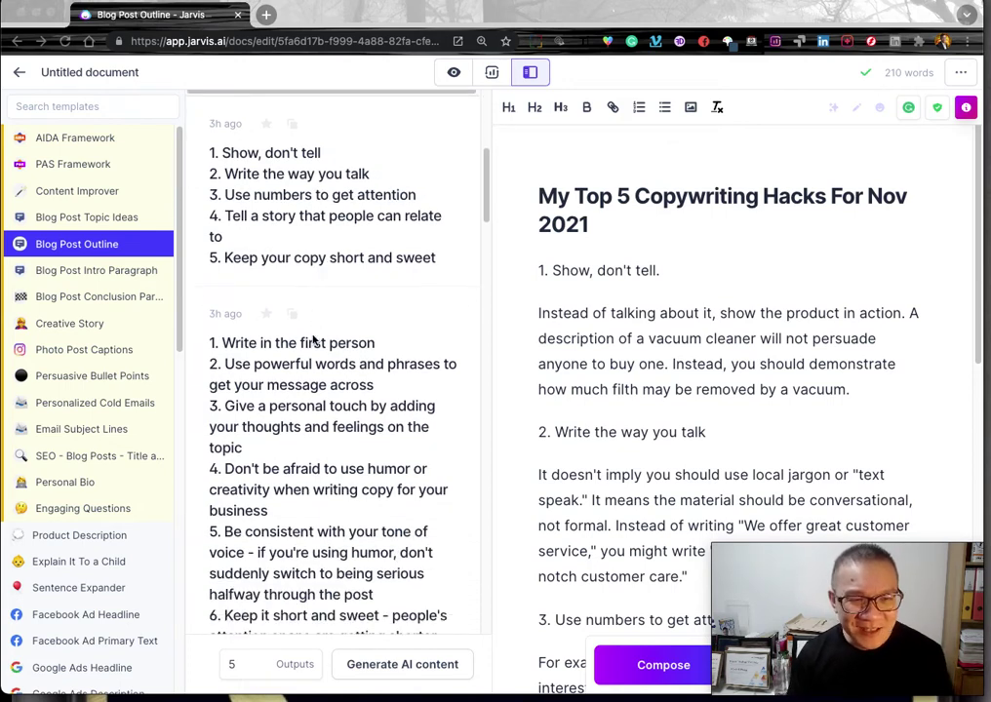
pyautogui.scroll(-2, 322, 361)
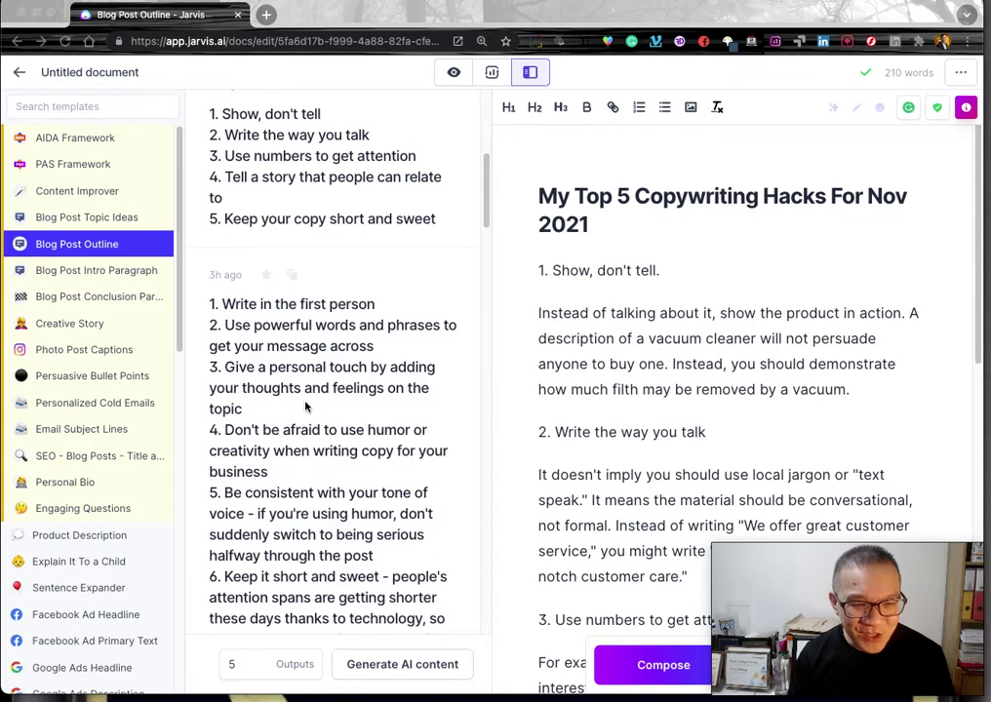
pyautogui.scroll(-1, 306, 407)
pyautogui.scroll(10, 305, 409)
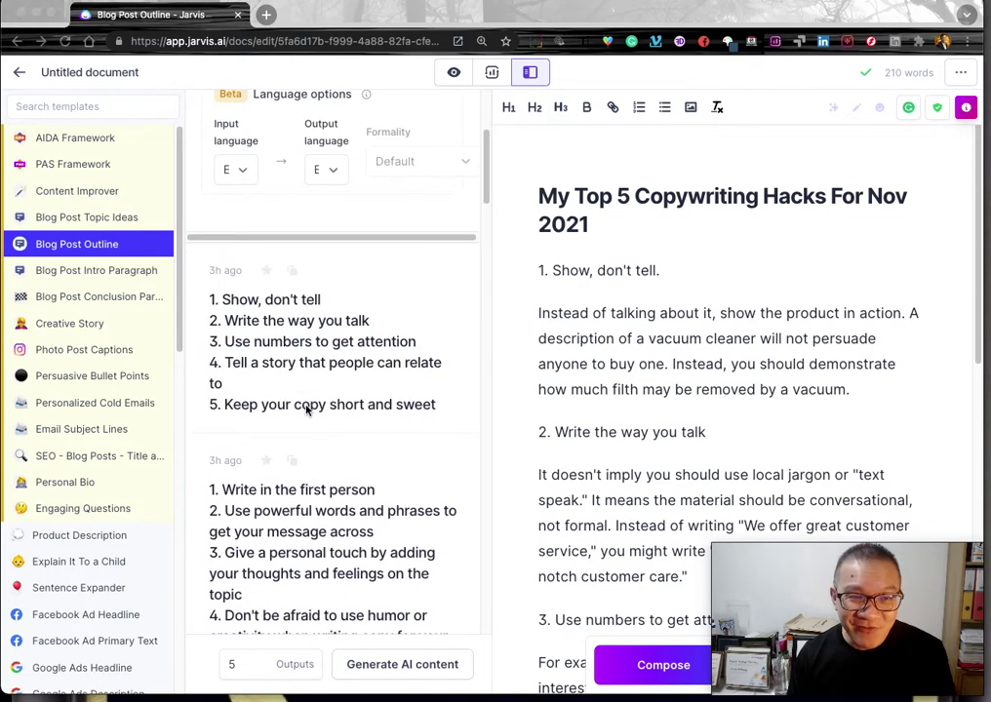
pyautogui.scroll(-2, 305, 410)
pyautogui.scroll(1, 305, 411)
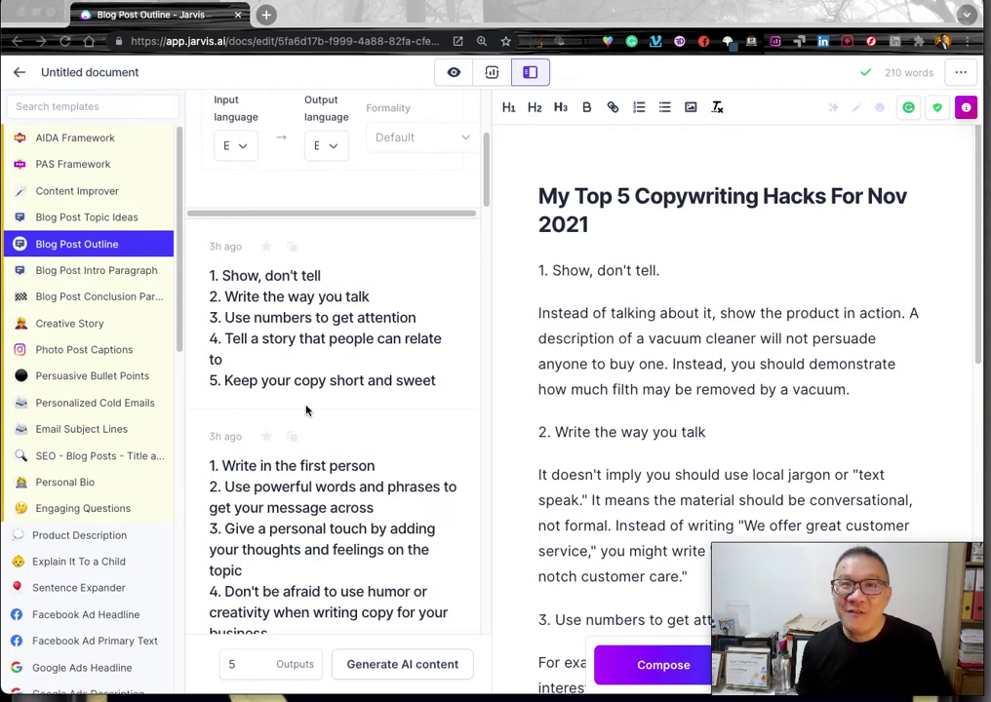
pyautogui.scroll(-1, 293, 472)
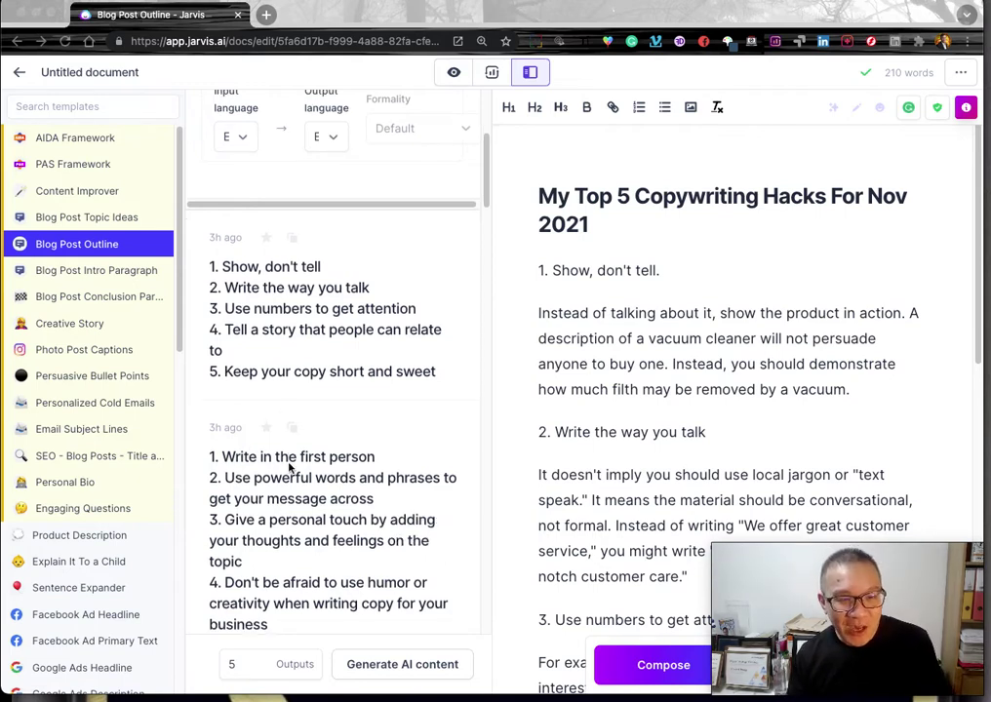
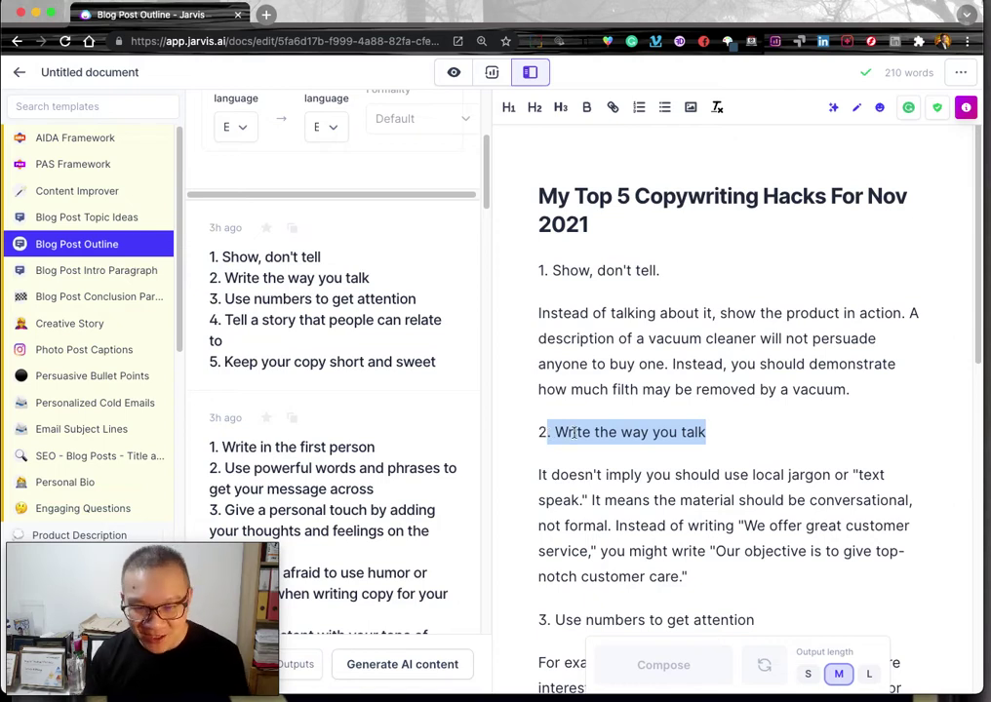
# Read through the article's numbered sections and highlight the paragraph under "1. Show, don't tell."
pyautogui.scroll(-2, 585, 434)
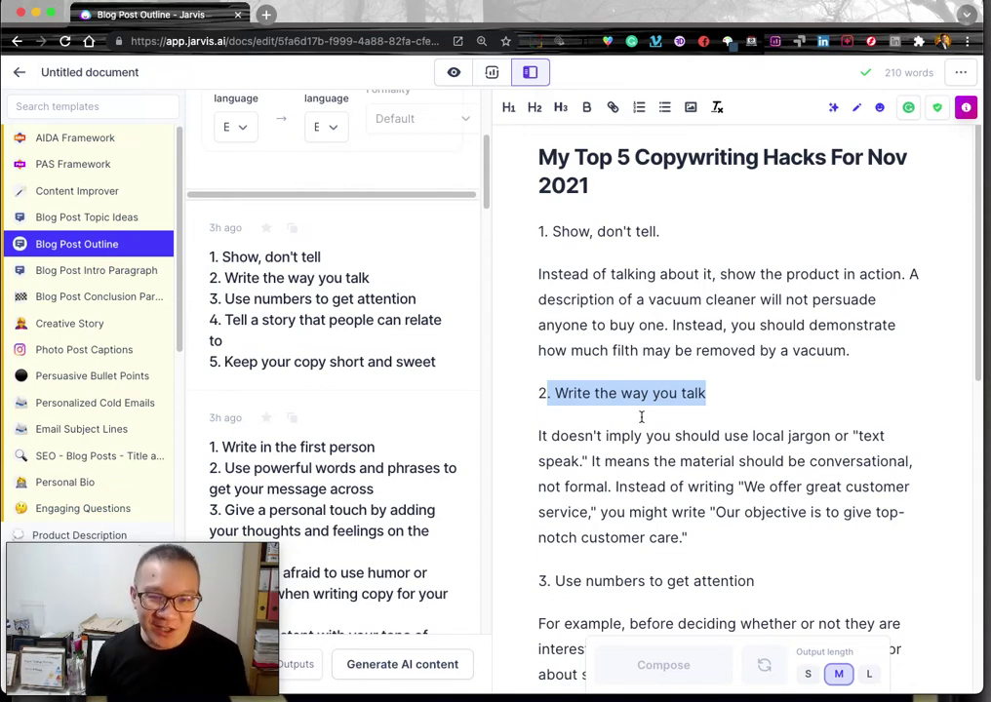
pyautogui.scroll(-3, 641, 416)
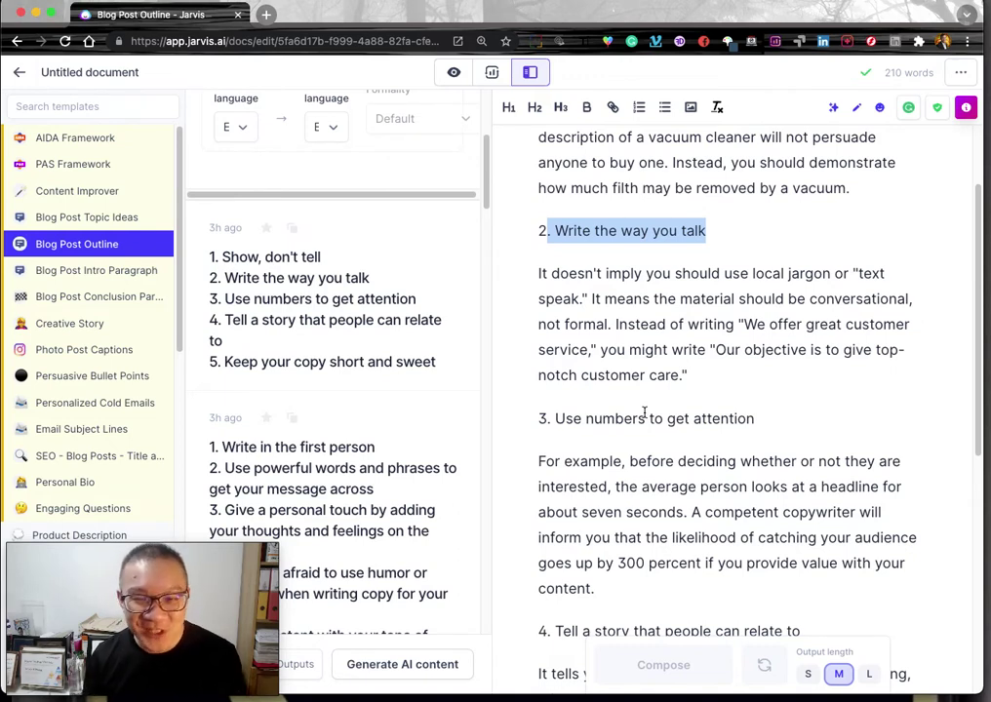
pyautogui.scroll(-1, 644, 414)
pyautogui.scroll(-2, 644, 412)
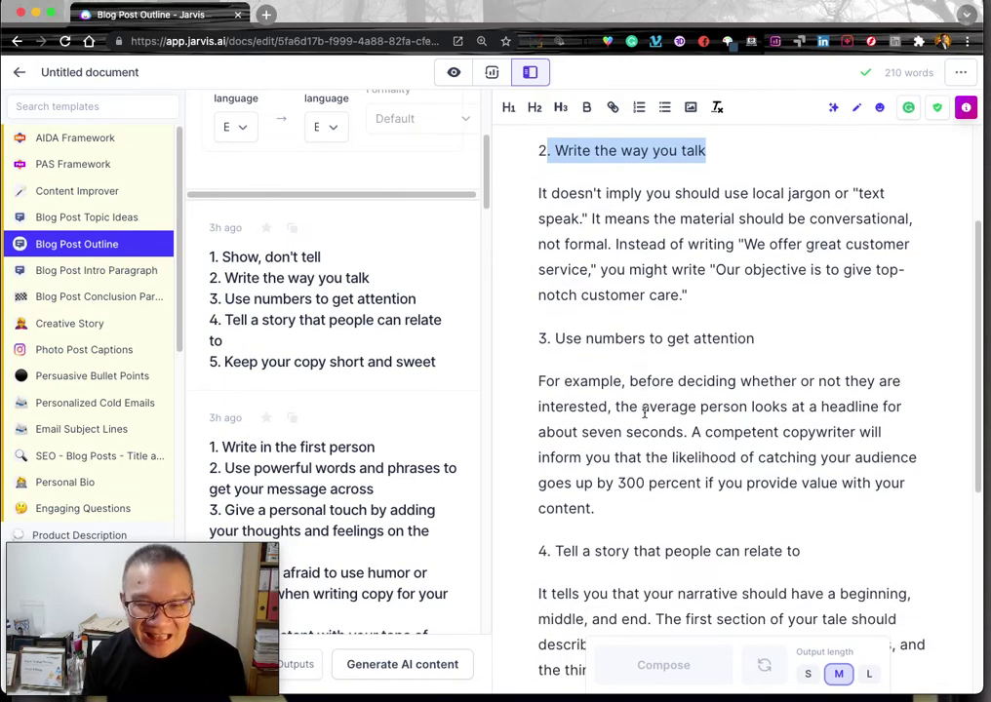
pyautogui.scroll(-2, 644, 414)
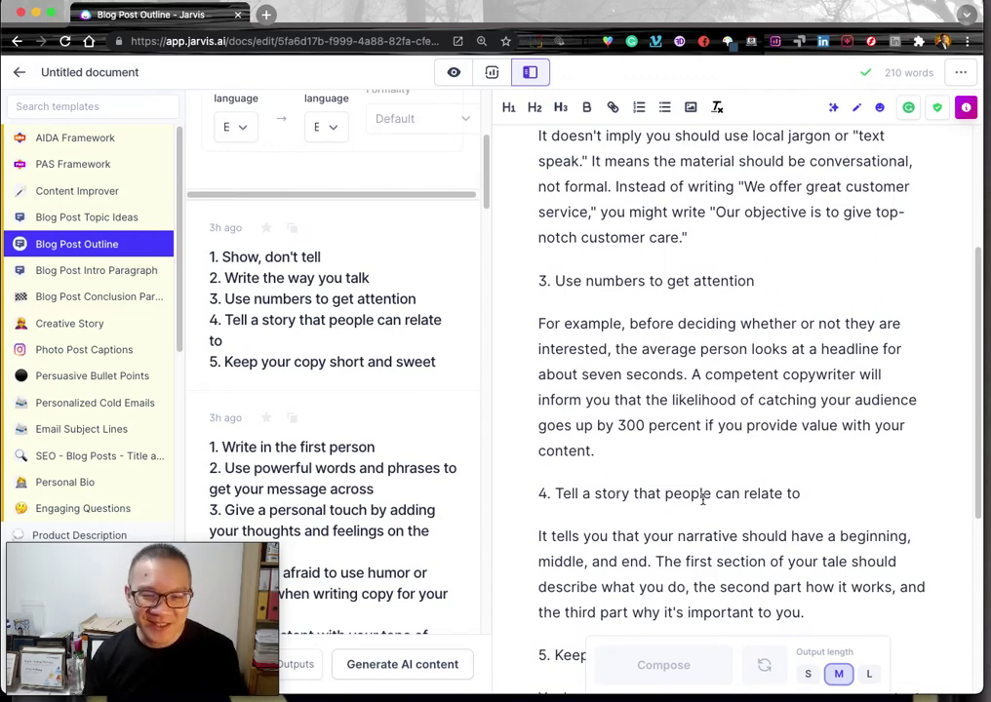
pyautogui.scroll(-5, 703, 499)
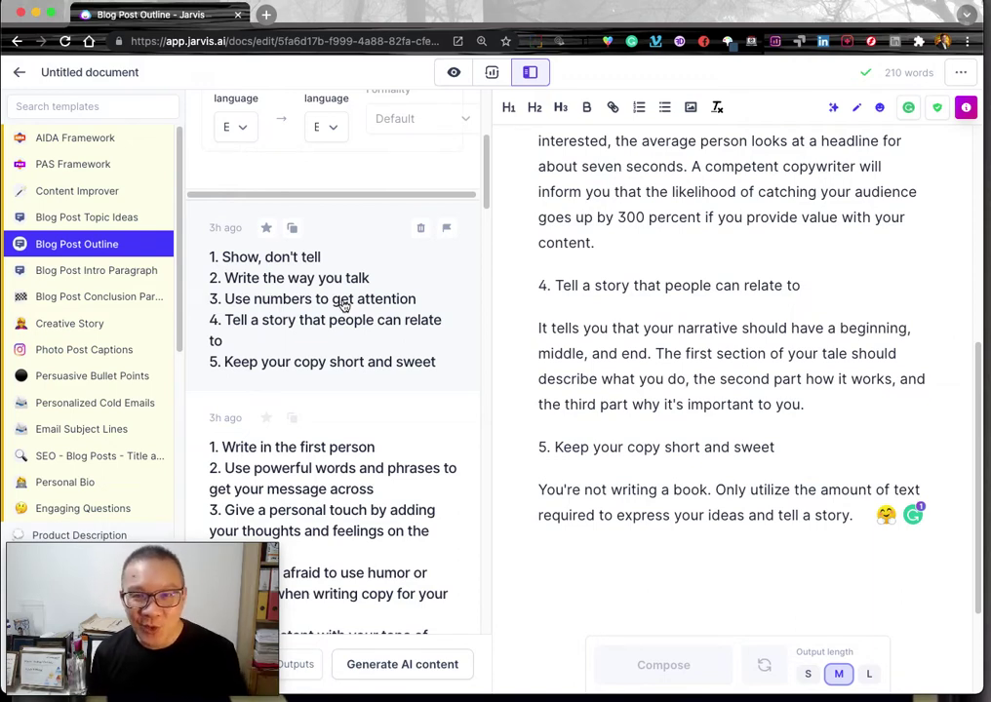
pyautogui.scroll(1, 554, 333)
pyautogui.scroll(10, 554, 333)
pyautogui.moveTo(538, 313); pyautogui.dragTo(859, 385)
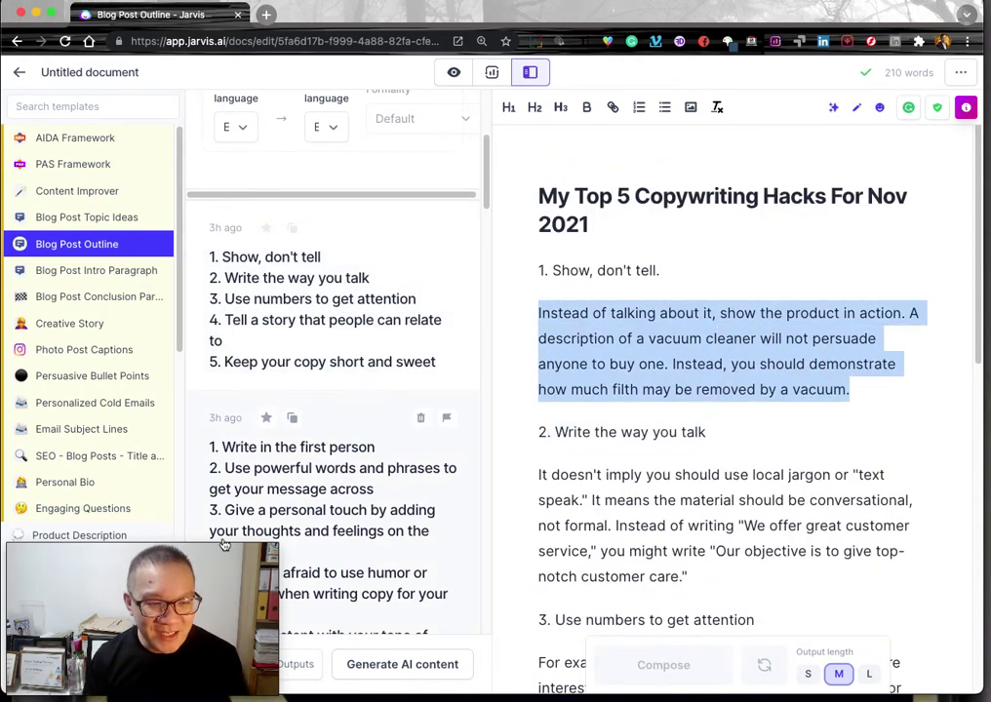
# Locate the Sentence Expander template among the available templates
pyautogui.moveTo(223, 545); pyautogui.dragTo(930, 546)
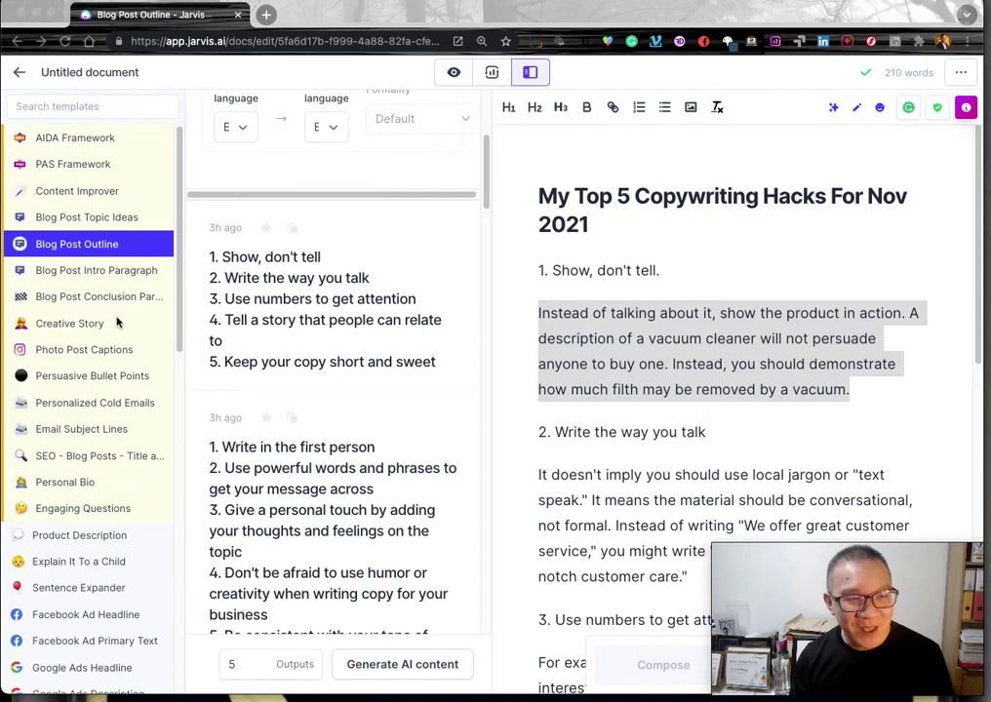
pyautogui.scroll(-1, 98, 382)
pyautogui.scroll(-1, 98, 576)
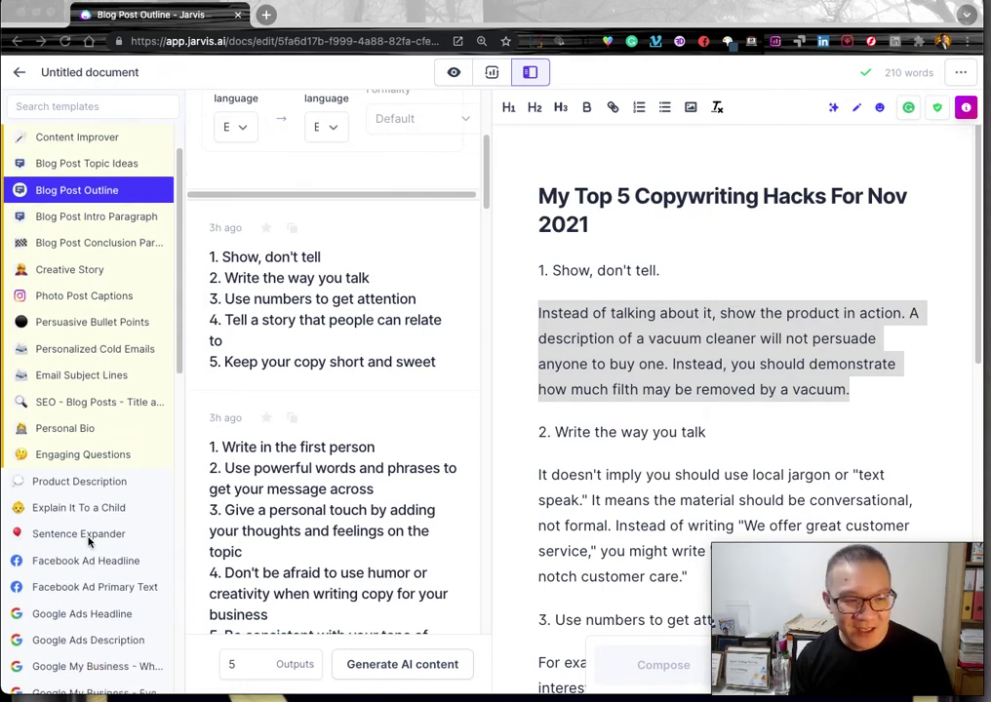
# View the full "Show, don't tell" outline result, close it, and compare it with the paragraph under point 1 of the article
pyautogui.click(228, 261)
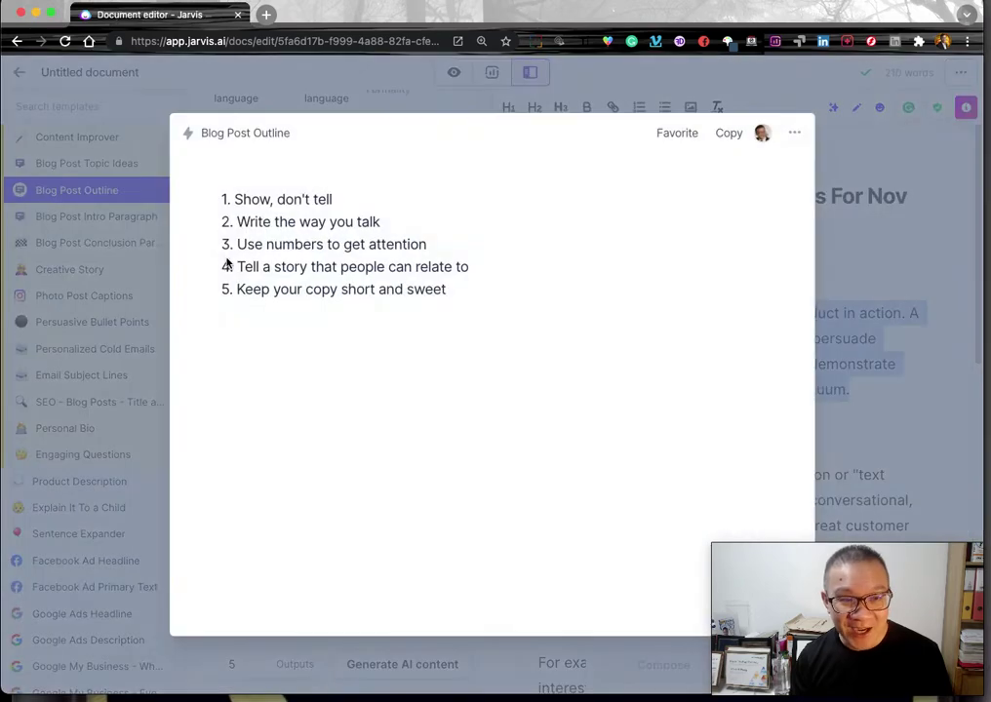
pyautogui.moveTo(230, 197); pyautogui.dragTo(399, 205)
pyautogui.press('Escape')
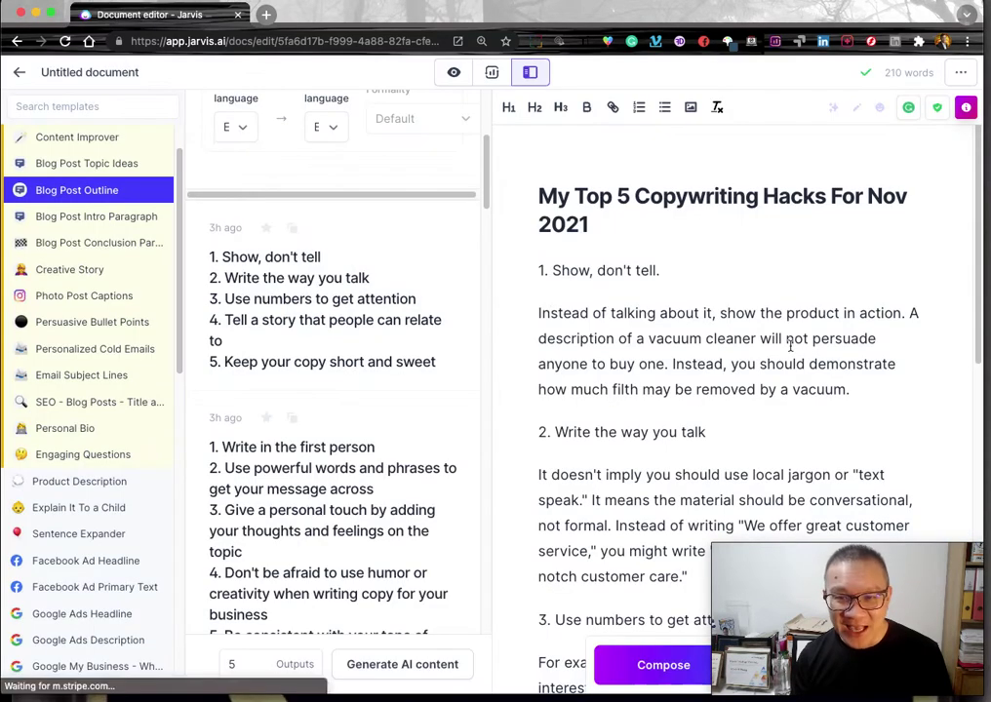
pyautogui.moveTo(537, 310); pyautogui.dragTo(875, 384)
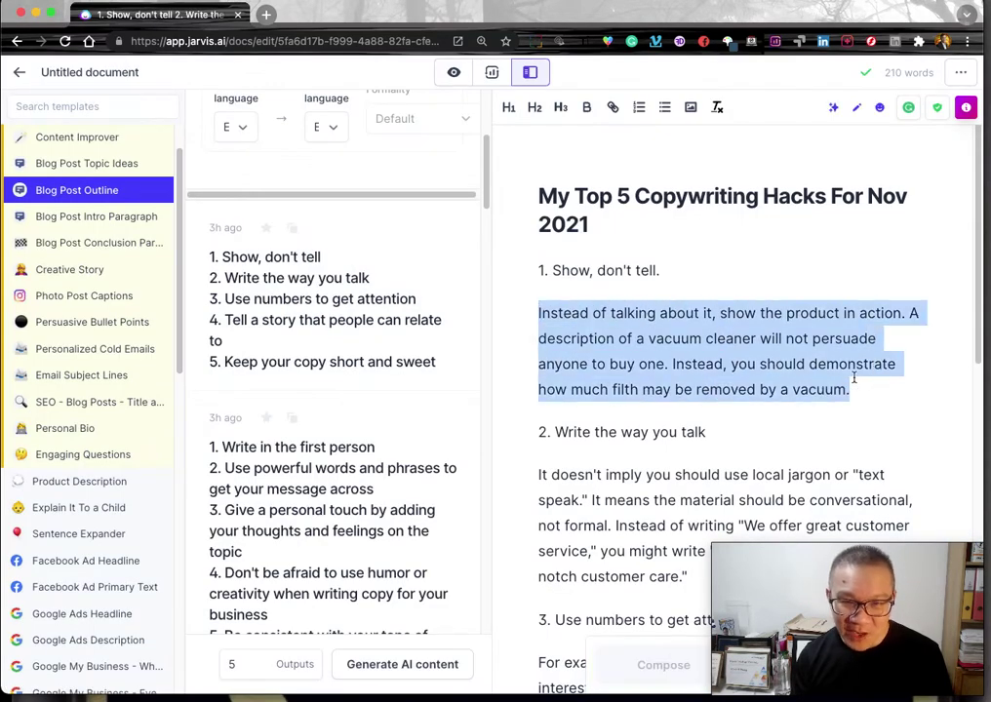
pyautogui.press('Left')
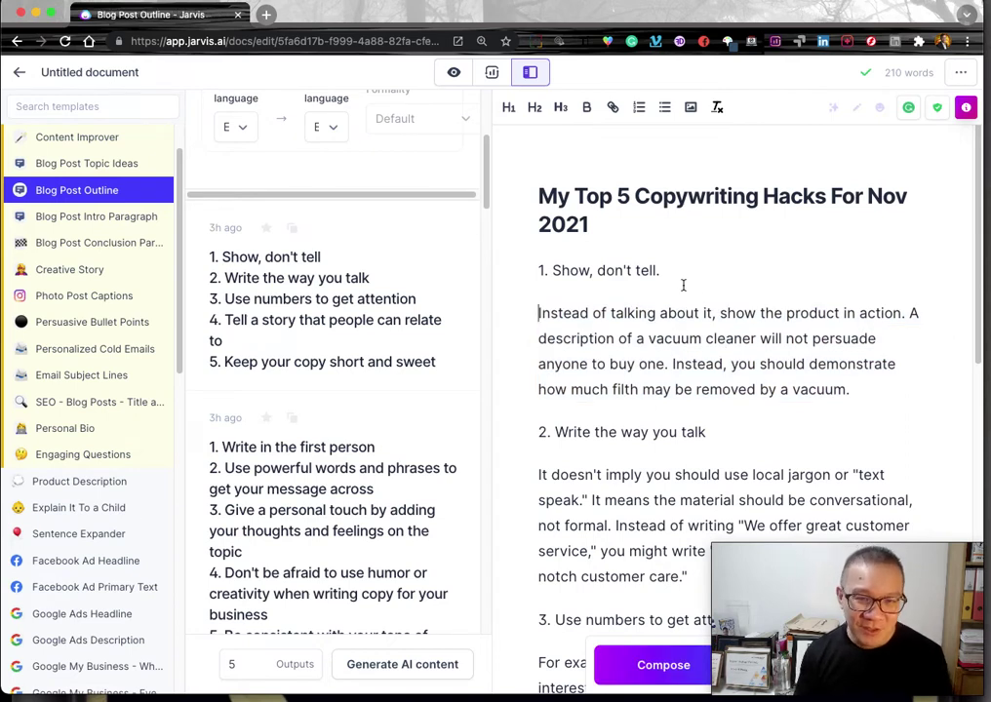
# Add a blank line under "1. Show, don't tell." and have Jarvis generate text from there
pyautogui.press('Return')
pyautogui.press('Up')
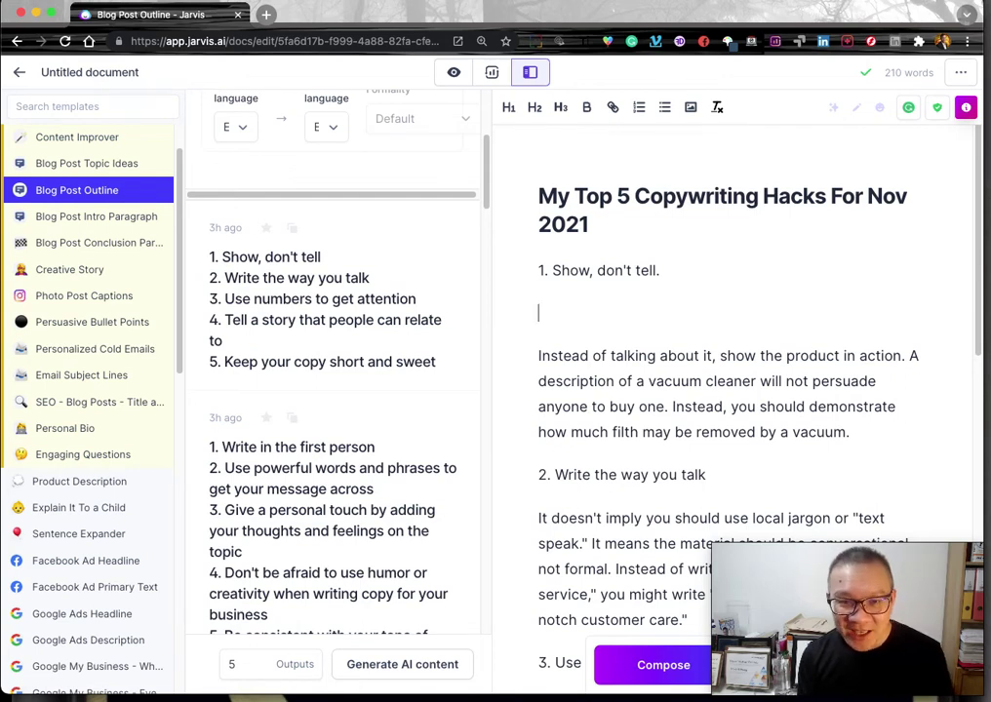
pyautogui.press('super+Return')
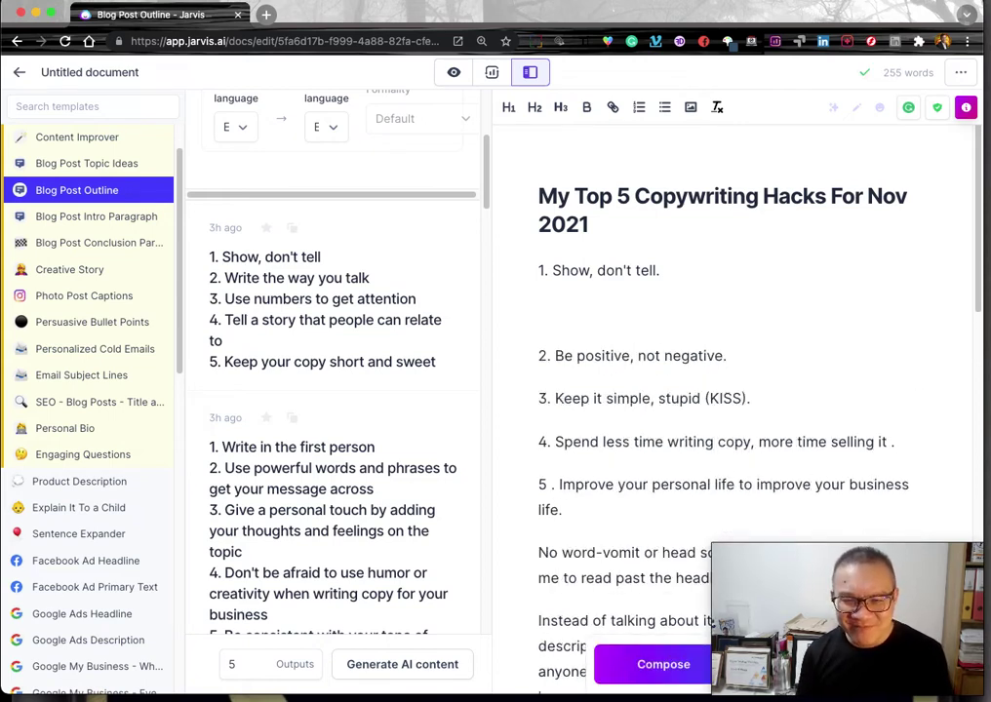
# Delete the AI-generated text under "1. Show, don't tell.", from "2. Be positive, not negative." through the unfinished headline sentence
pyautogui.moveTo(805, 563); pyautogui.dragTo(99, 564)
pyautogui.click(582, 509)
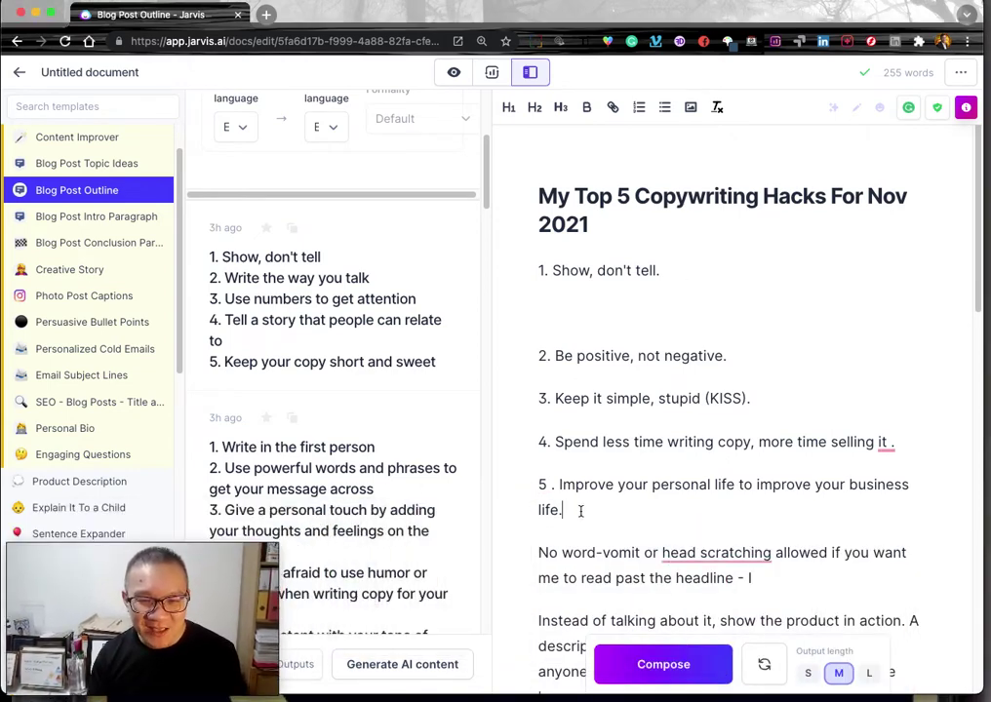
pyautogui.scroll(-1, 581, 509)
pyautogui.moveTo(753, 558); pyautogui.dragTo(529, 302)
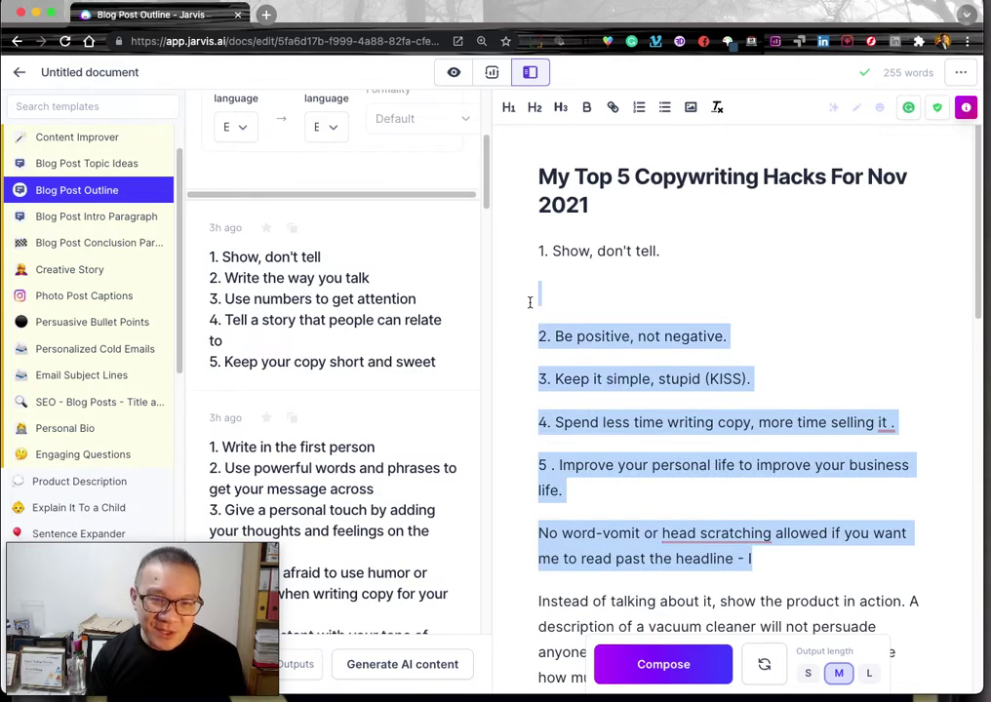
pyautogui.press('BackSpace')
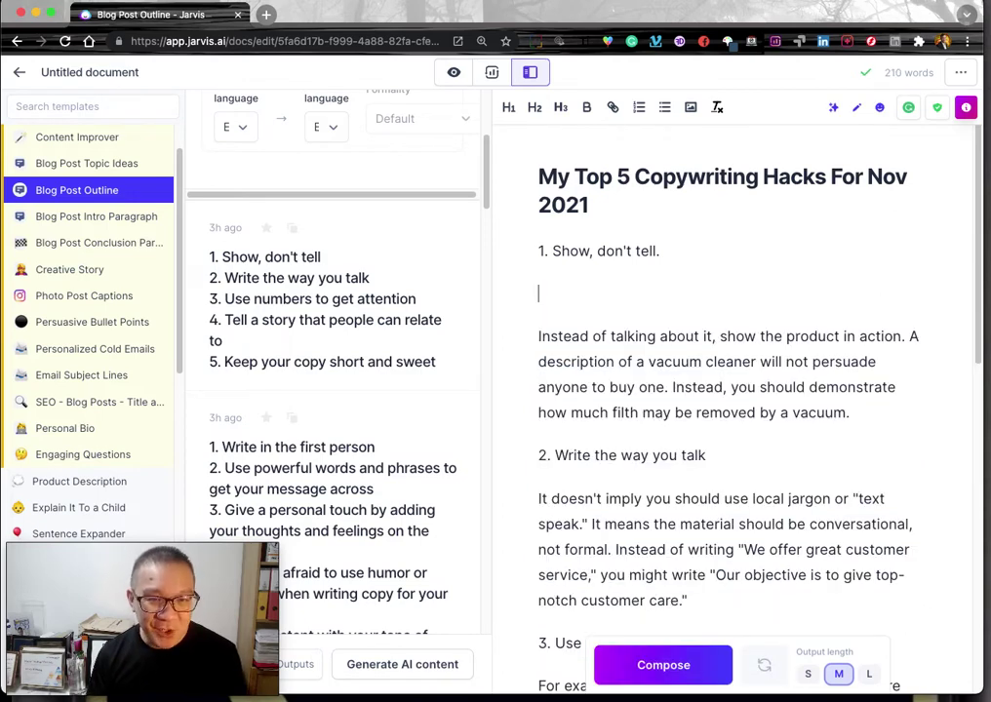
pyautogui.moveTo(219, 555); pyautogui.dragTo(686, 483)
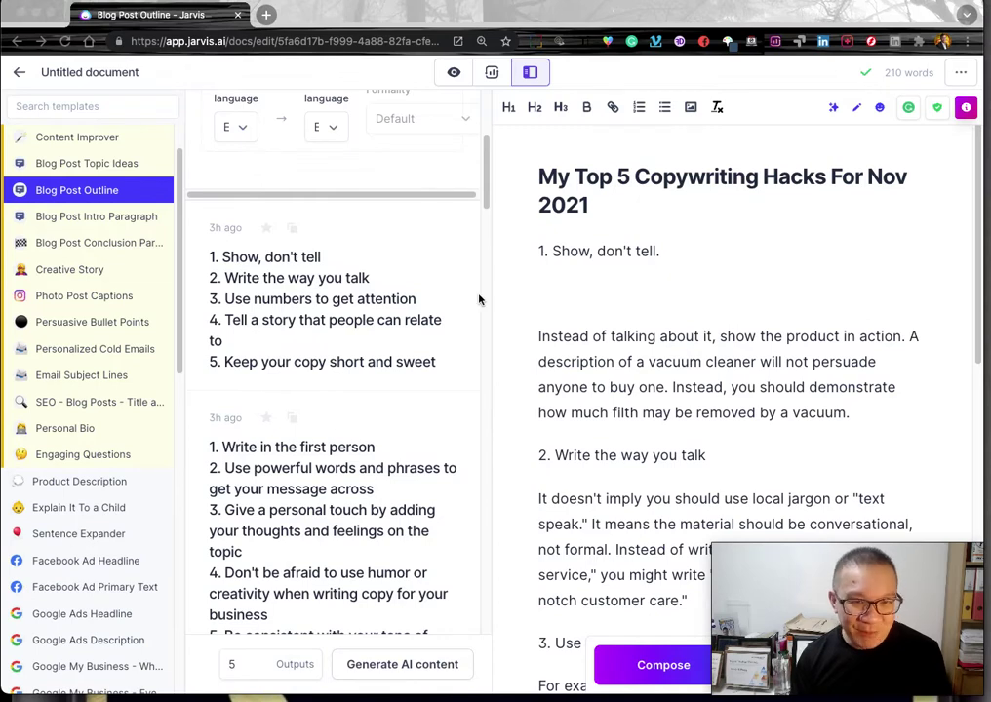
# Highlight the heading "1. Show, don't tell." and open the Sentence Expander template
pyautogui.click(557, 239)
pyautogui.moveTo(537, 250); pyautogui.dragTo(685, 249)
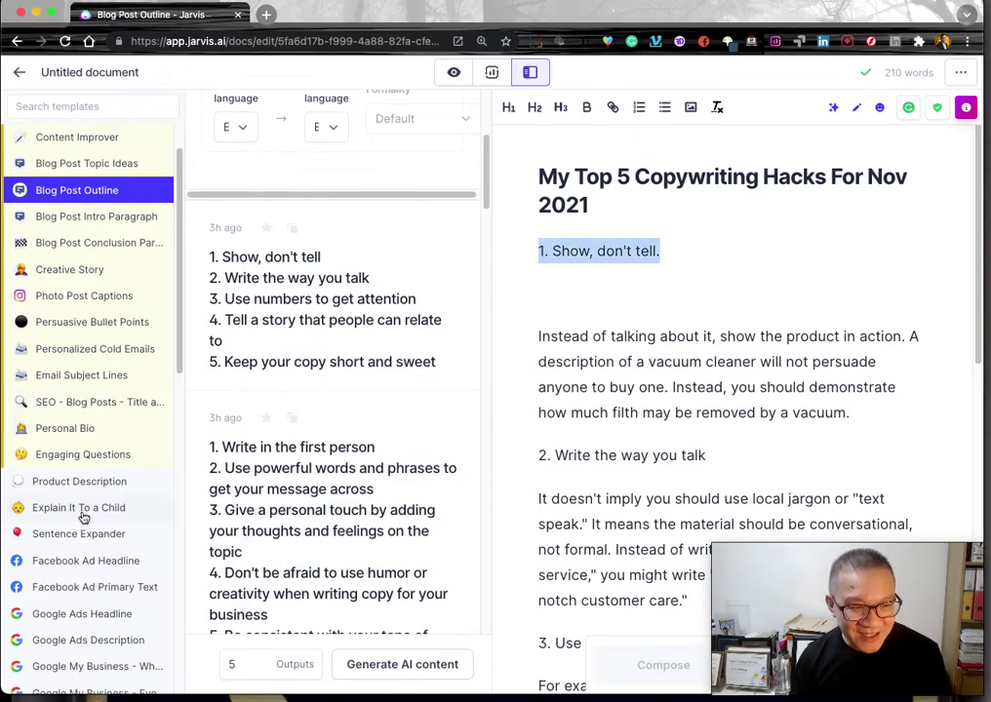
pyautogui.click(90, 541)
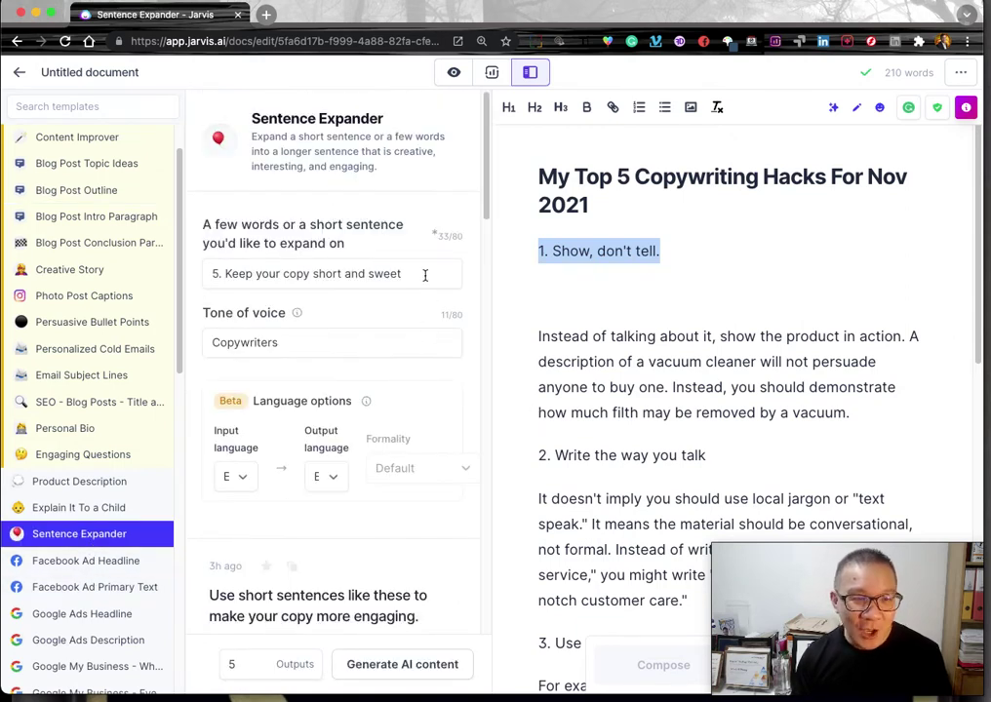
# Compare the sentence already entered in the Sentence Expander with heading 5 of the article
pyautogui.click(425, 275)
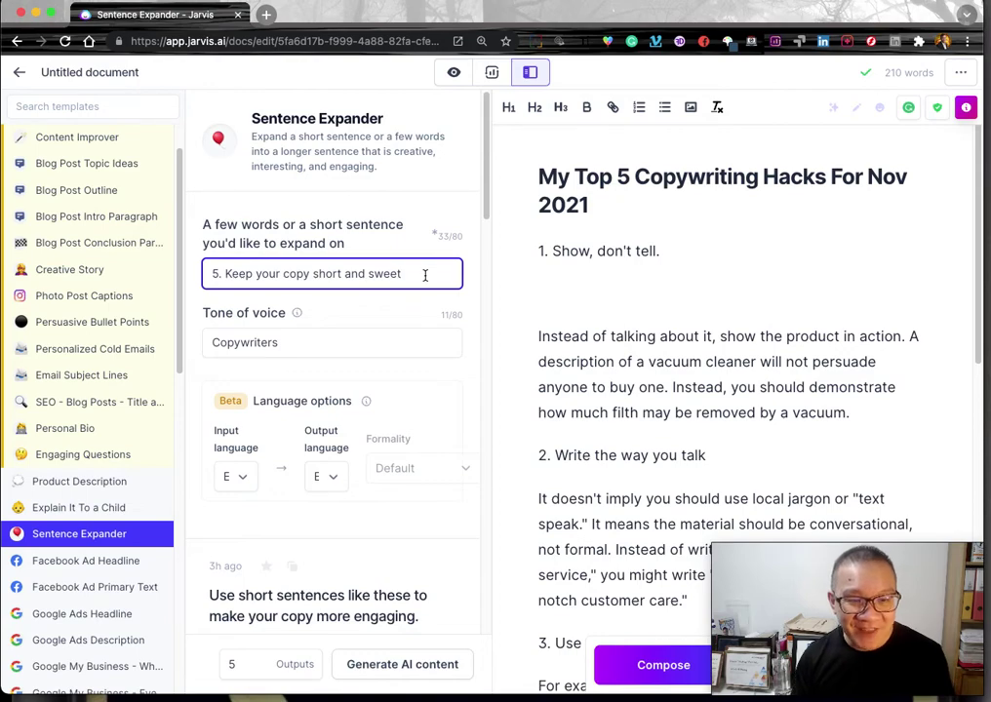
pyautogui.moveTo(425, 275); pyautogui.dragTo(191, 266)
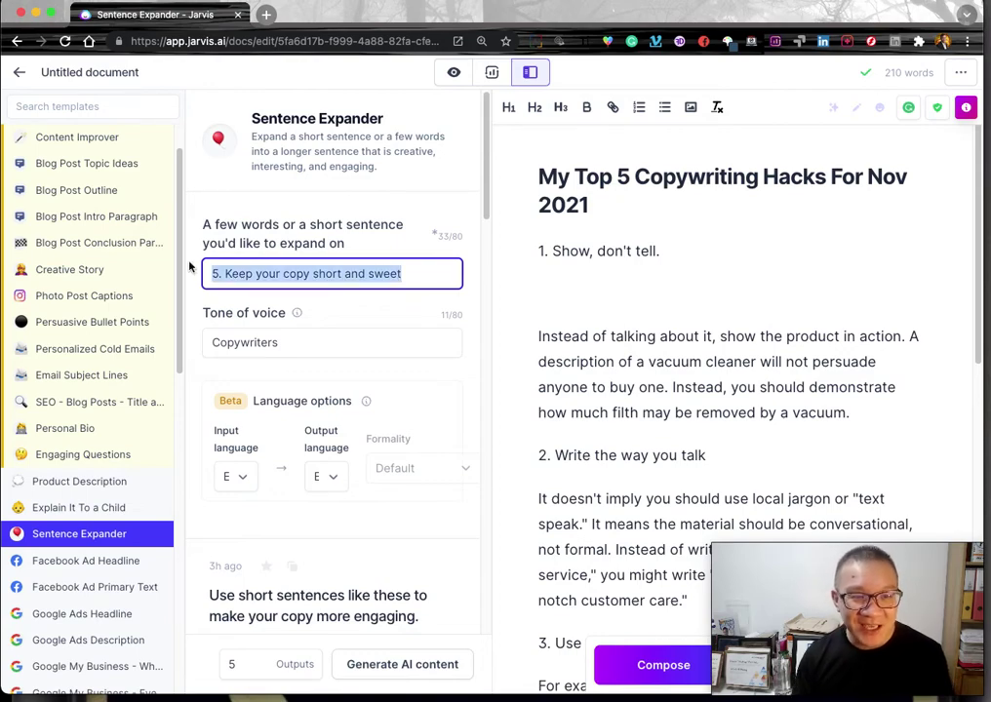
pyautogui.scroll(-5, 592, 334)
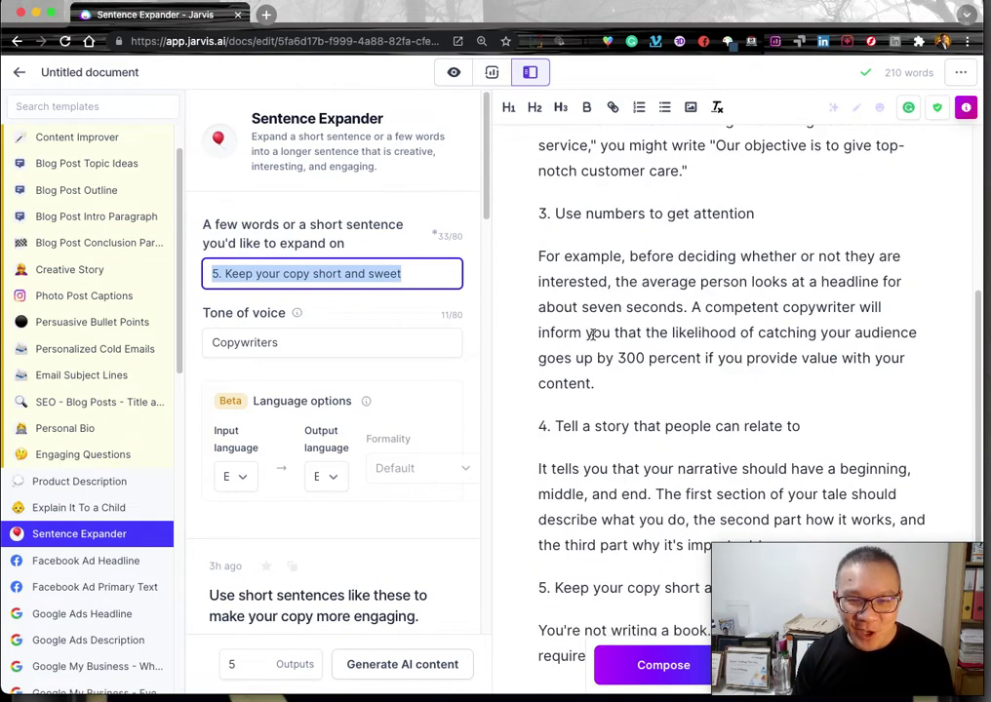
pyautogui.scroll(-3, 592, 333)
pyautogui.moveTo(537, 328); pyautogui.dragTo(743, 332)
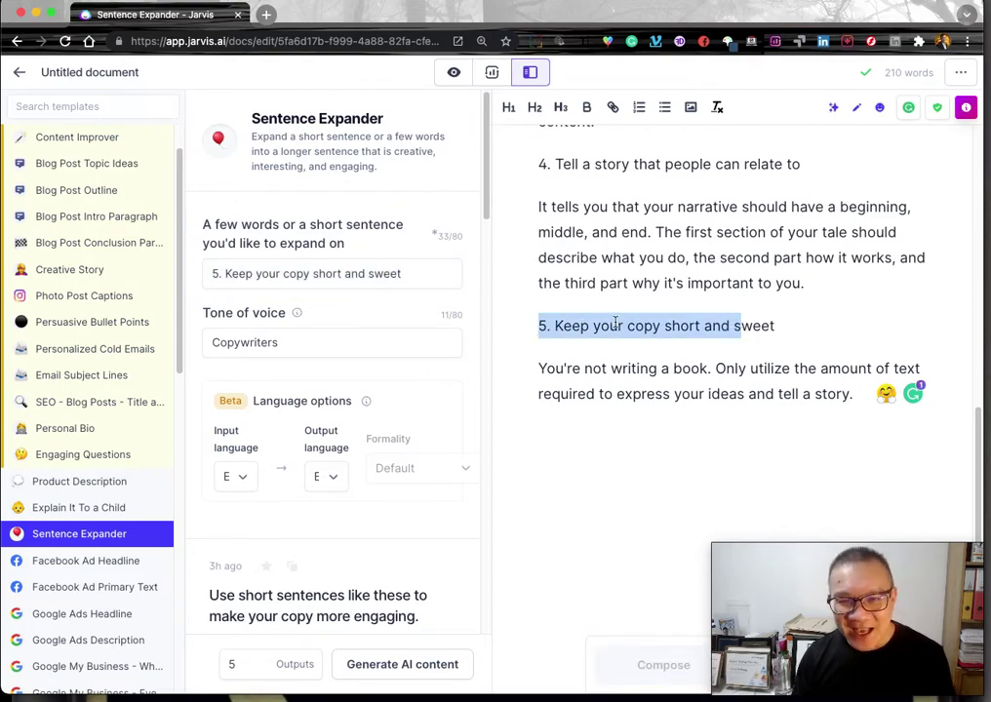
# Copy the article's first heading, "1. Show, don't tell.", over the Sentence Expander's input sentence and generate 5 outputs
pyautogui.scroll(10, 616, 323)
pyautogui.tripleClick(670, 223)
pyautogui.press('super+c')
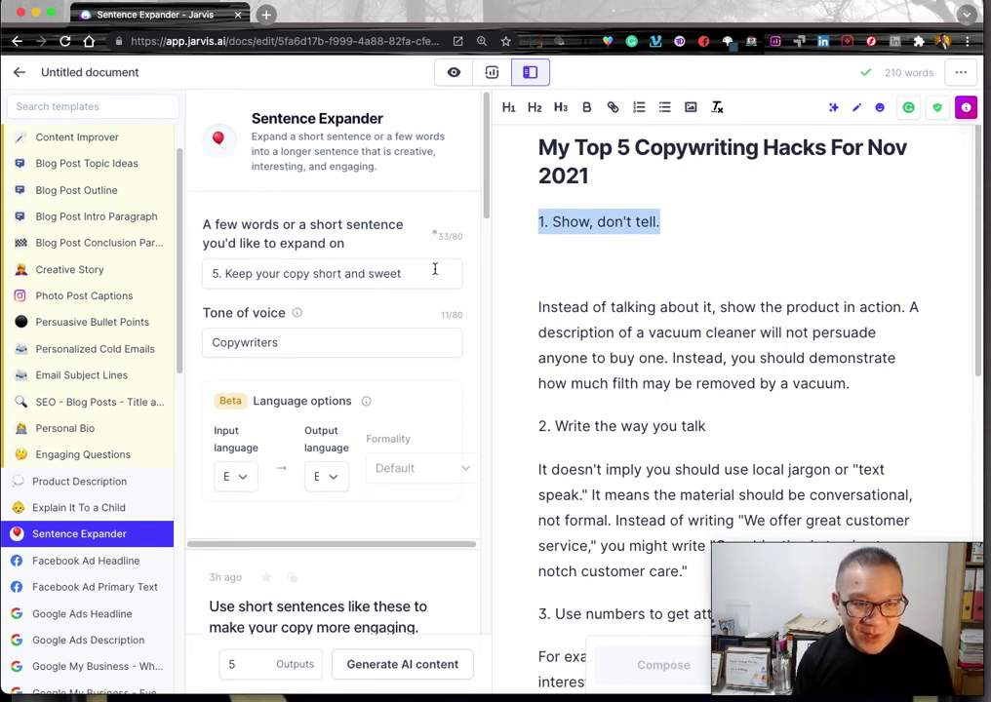
pyautogui.moveTo(429, 273); pyautogui.dragTo(222, 273)
pyautogui.click(221, 273)
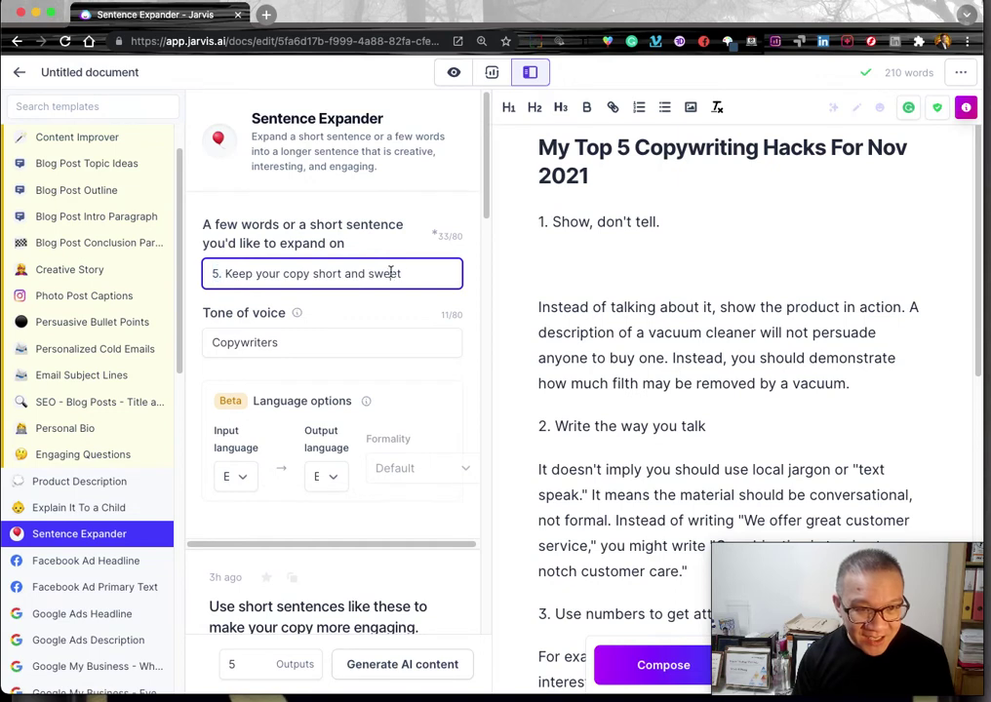
pyautogui.moveTo(394, 272); pyautogui.dragTo(14, 246)
pyautogui.press('super+v')
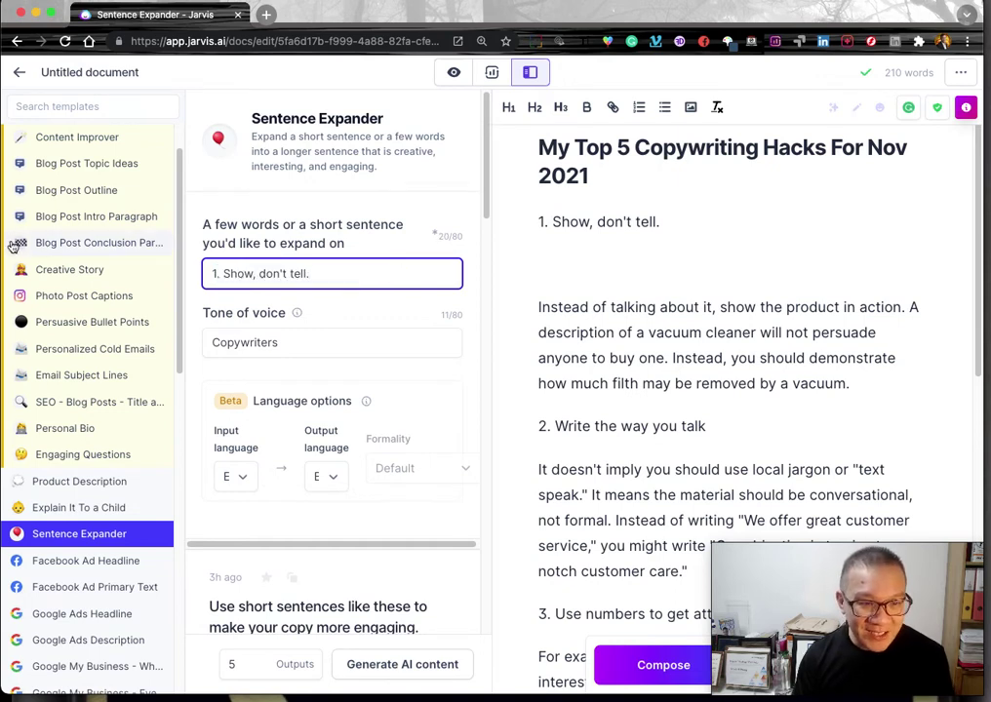
pyautogui.click(384, 673)
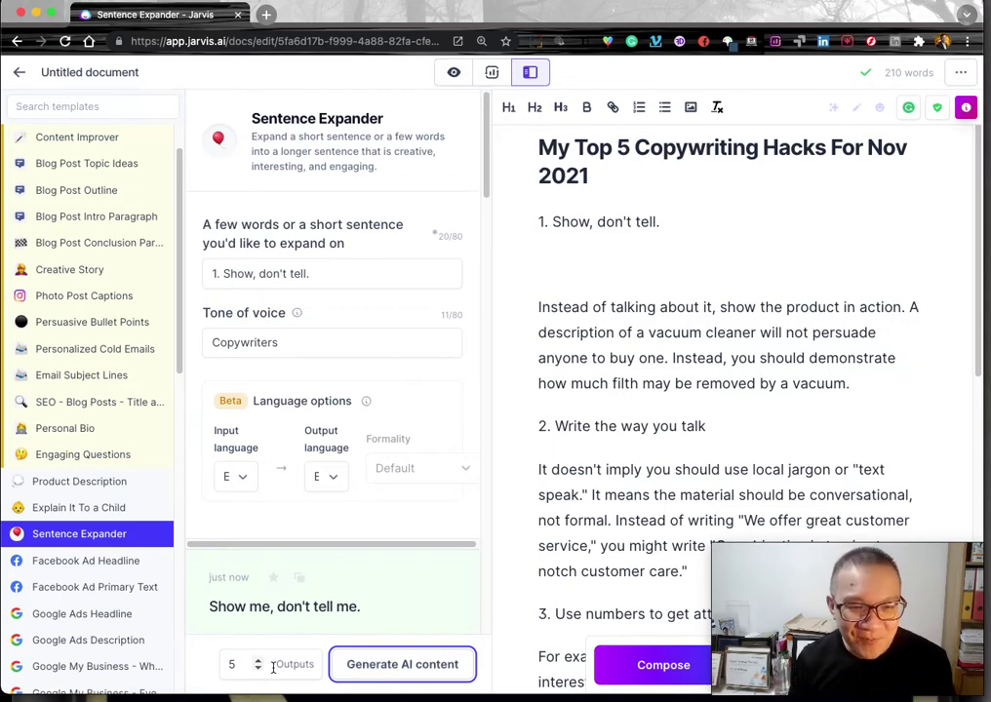
# Review the new Sentence Expander outputs for "Show, don't tell" along with the older results below them
pyautogui.scroll(-5, 303, 459)
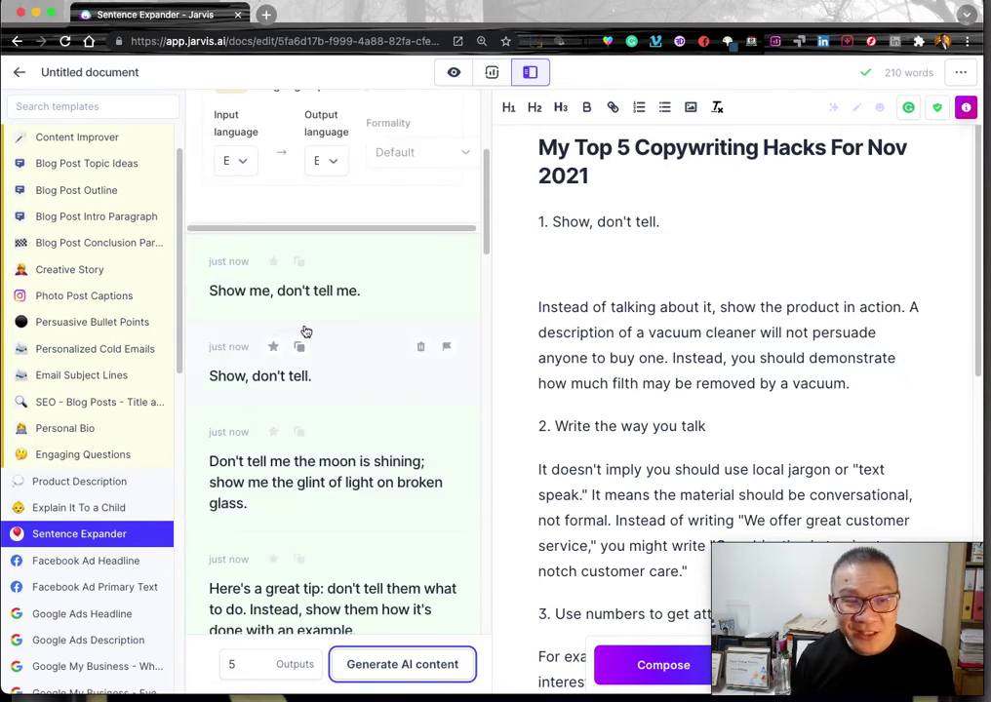
pyautogui.scroll(-2, 323, 394)
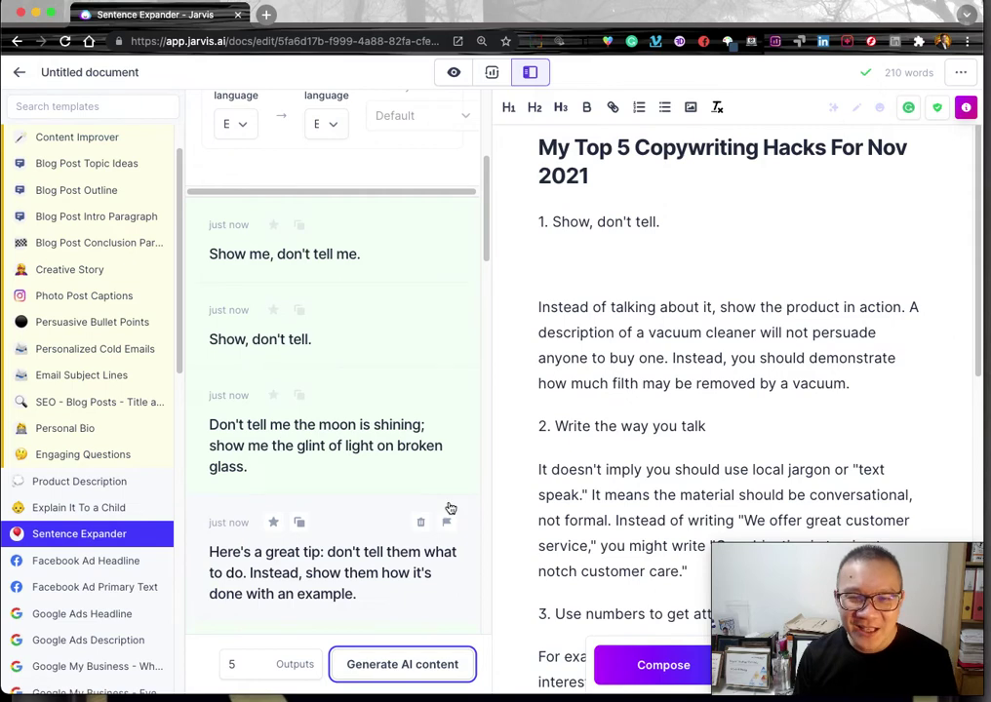
pyautogui.scroll(-5, 372, 538)
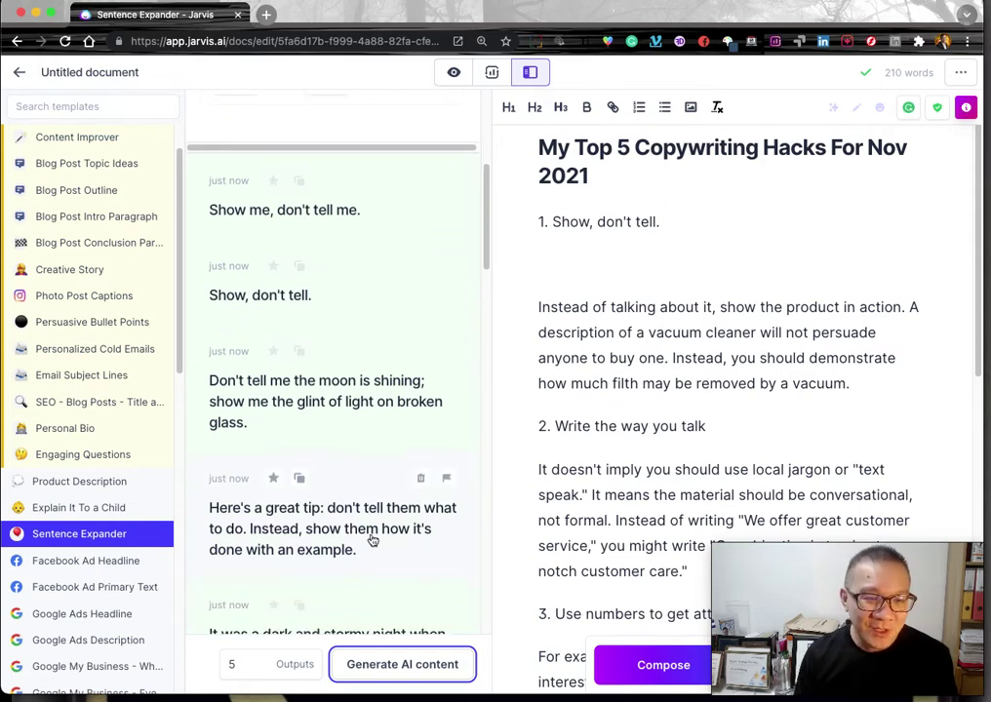
pyautogui.scroll(-20, 414, 495)
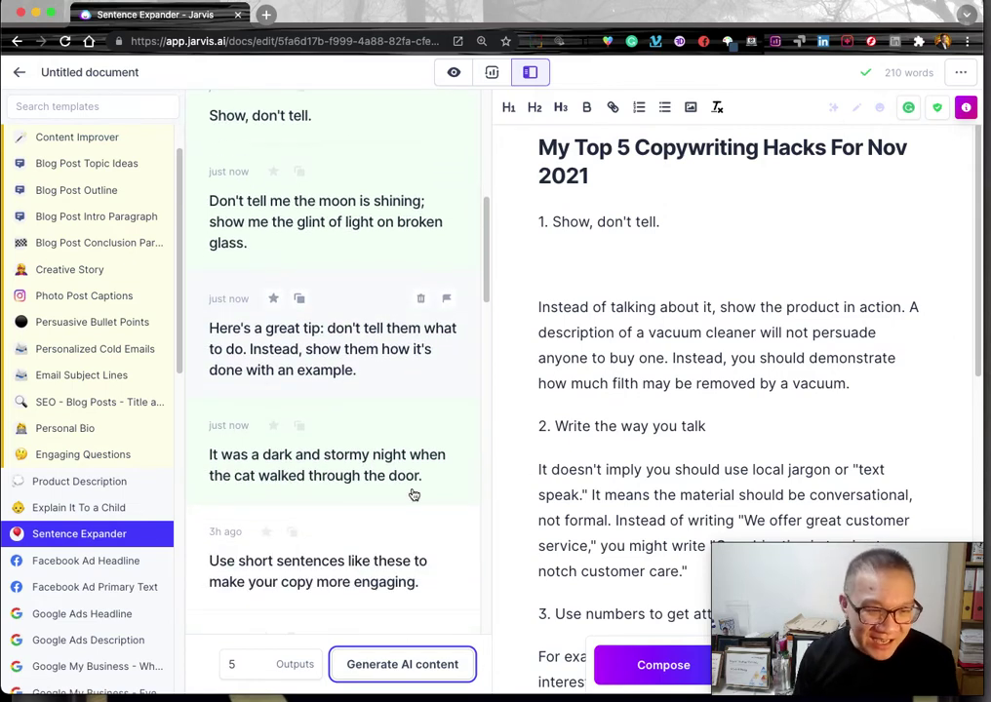
pyautogui.scroll(-15, 413, 495)
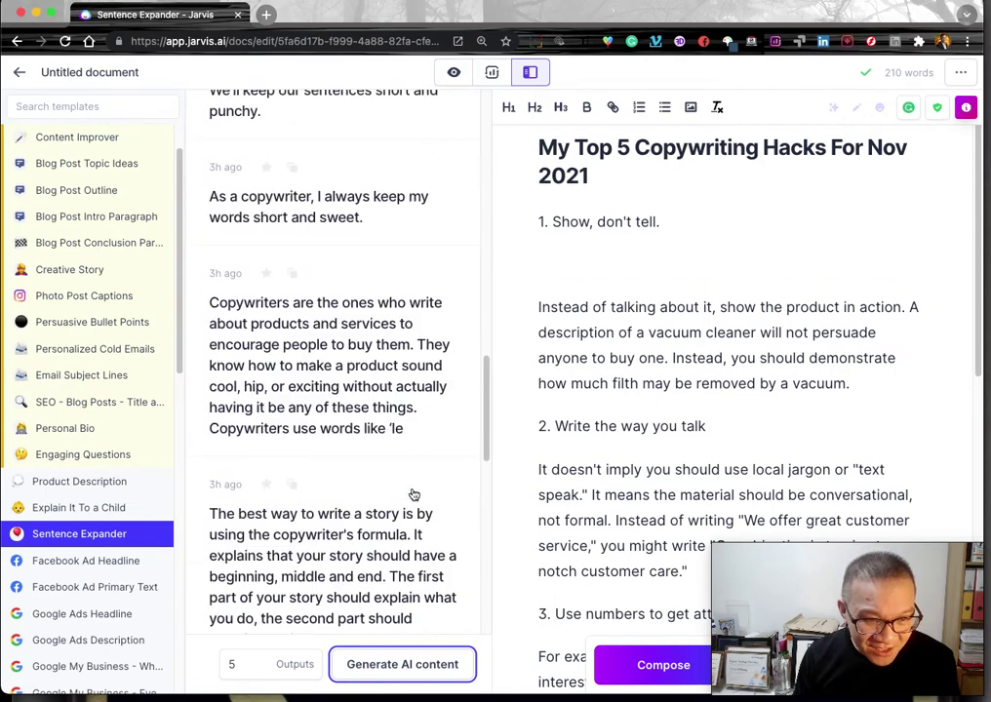
pyautogui.scroll(-6, 414, 495)
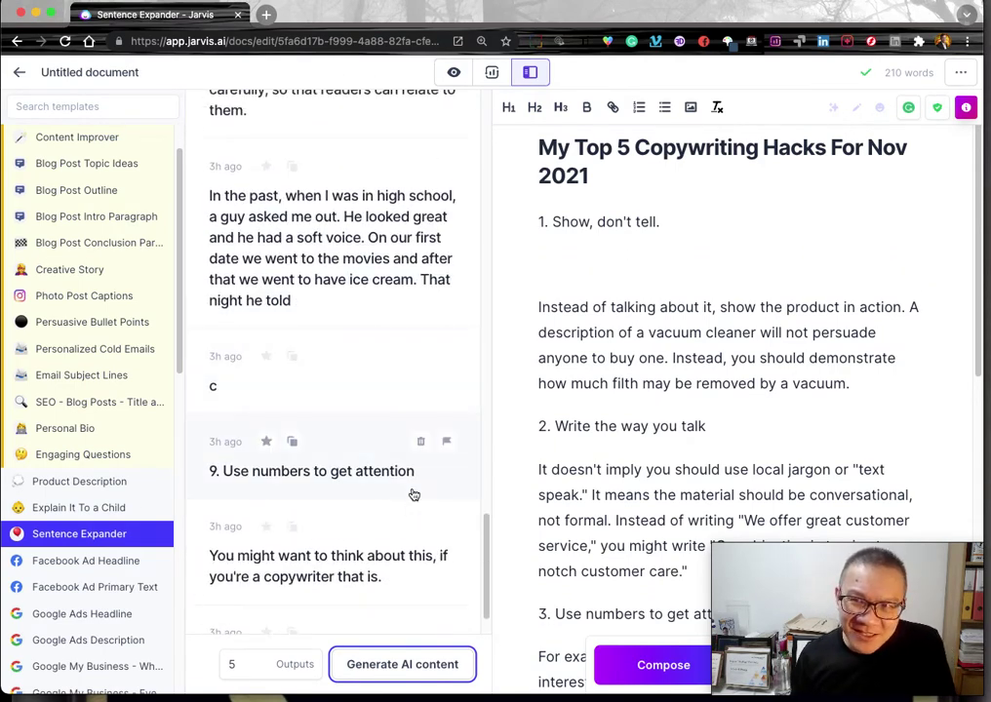
pyautogui.scroll(-3, 414, 495)
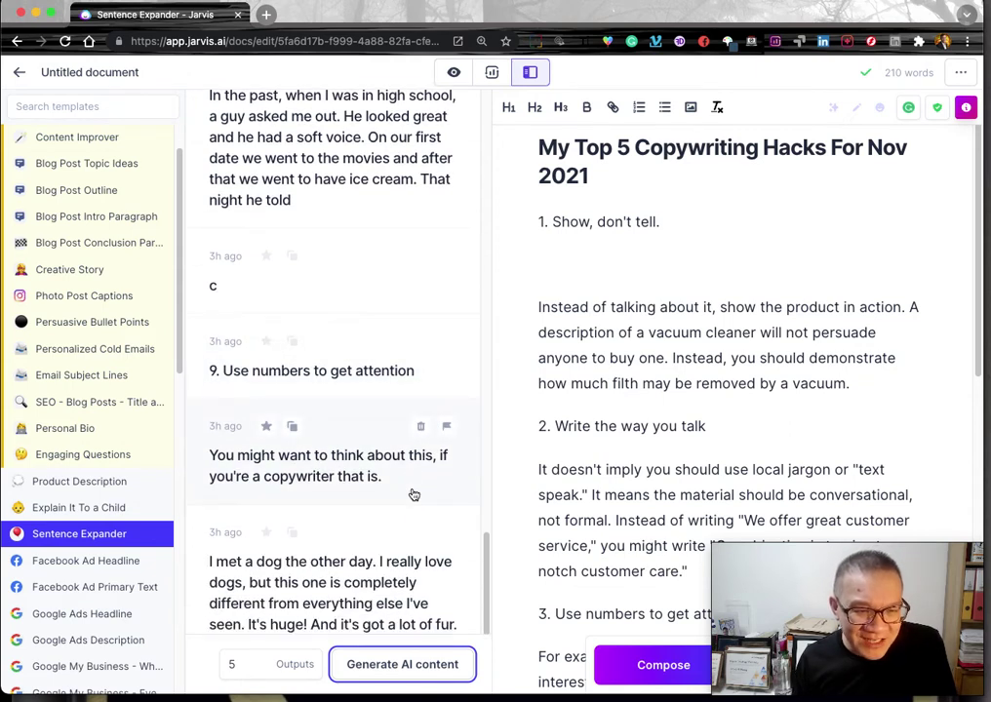
pyautogui.scroll(-4, 414, 495)
pyautogui.scroll(-2, 414, 495)
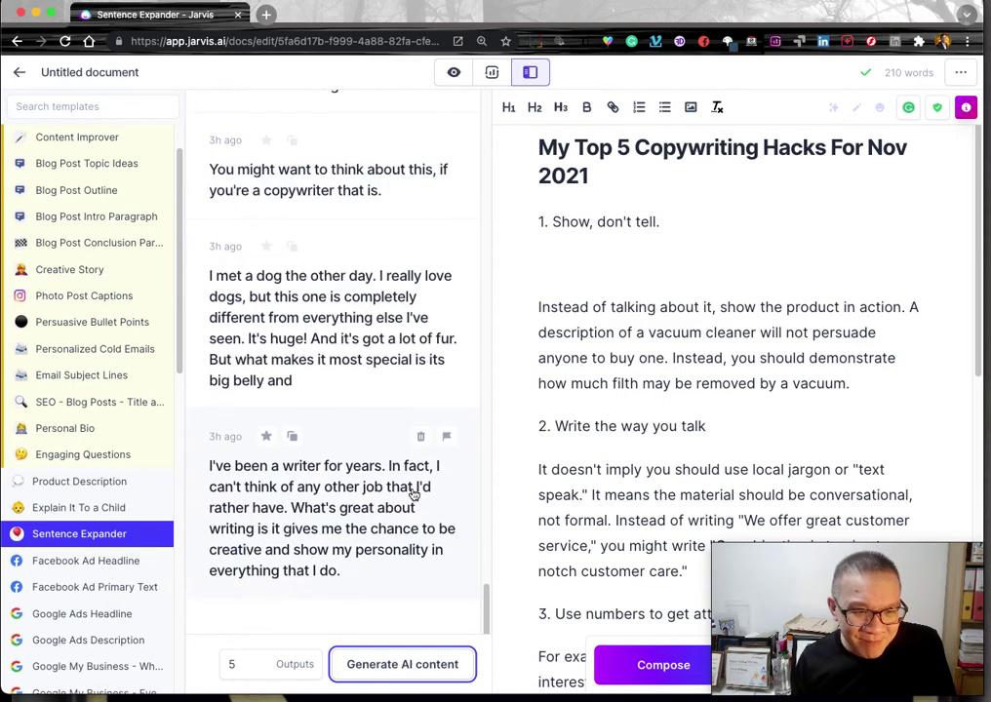
pyautogui.scroll(20, 414, 495)
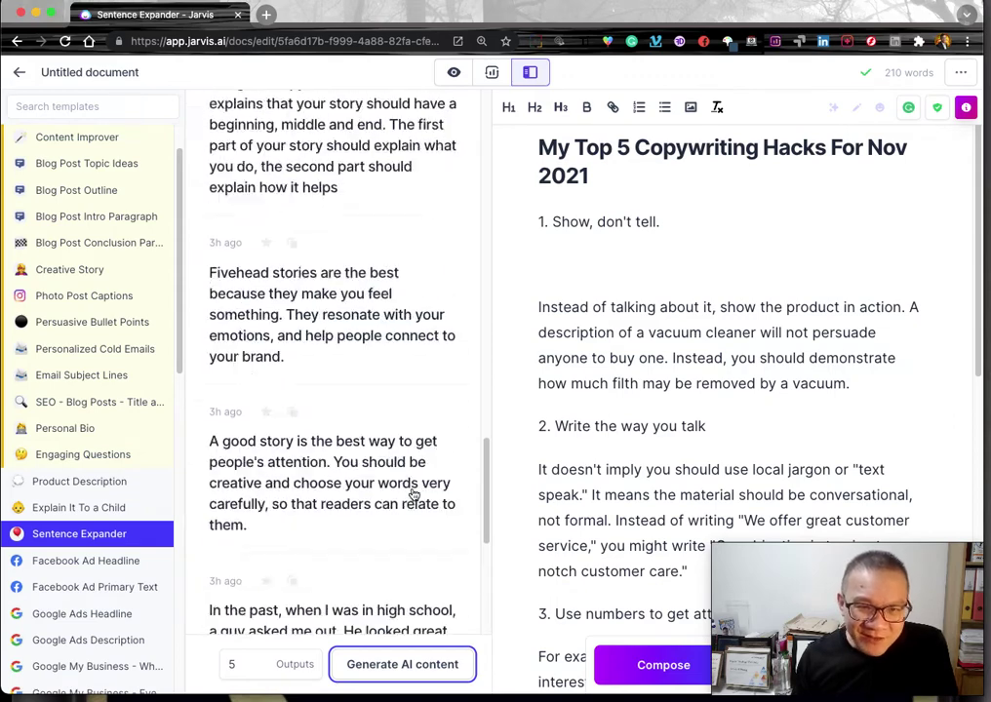
pyautogui.scroll(6, 414, 495)
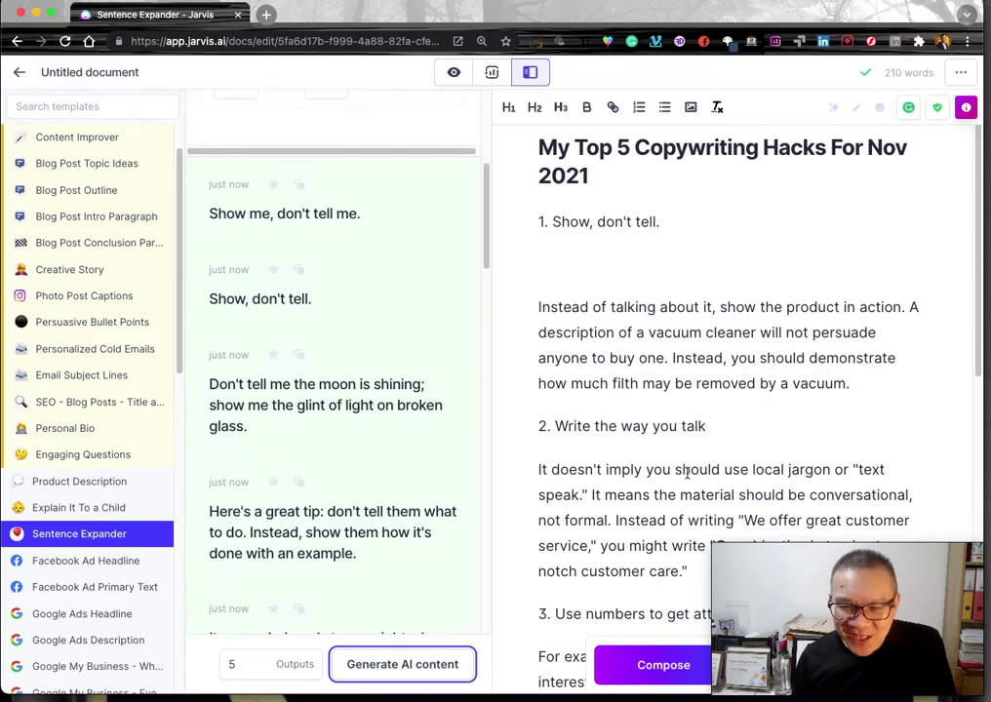
# Write the command "Jarvis please expand show, don't tell" on the blank line under heading 1 and run it
pyautogui.click(761, 402)
pyautogui.moveTo(864, 384); pyautogui.dragTo(539, 333)
pyautogui.click(640, 308)
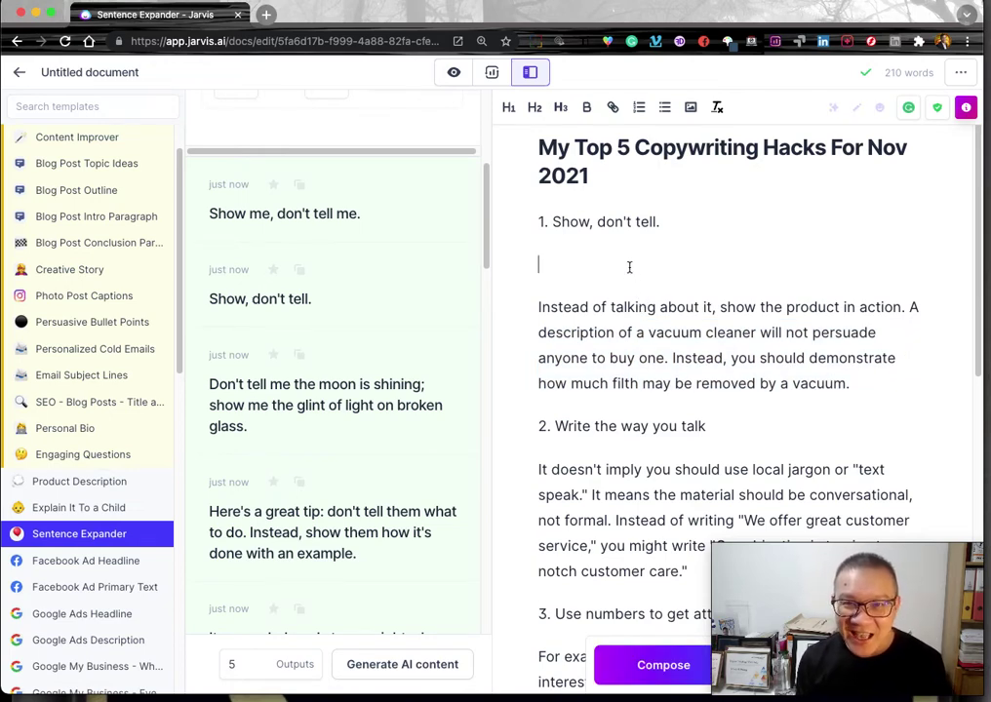
pyautogui.write('Jarv')
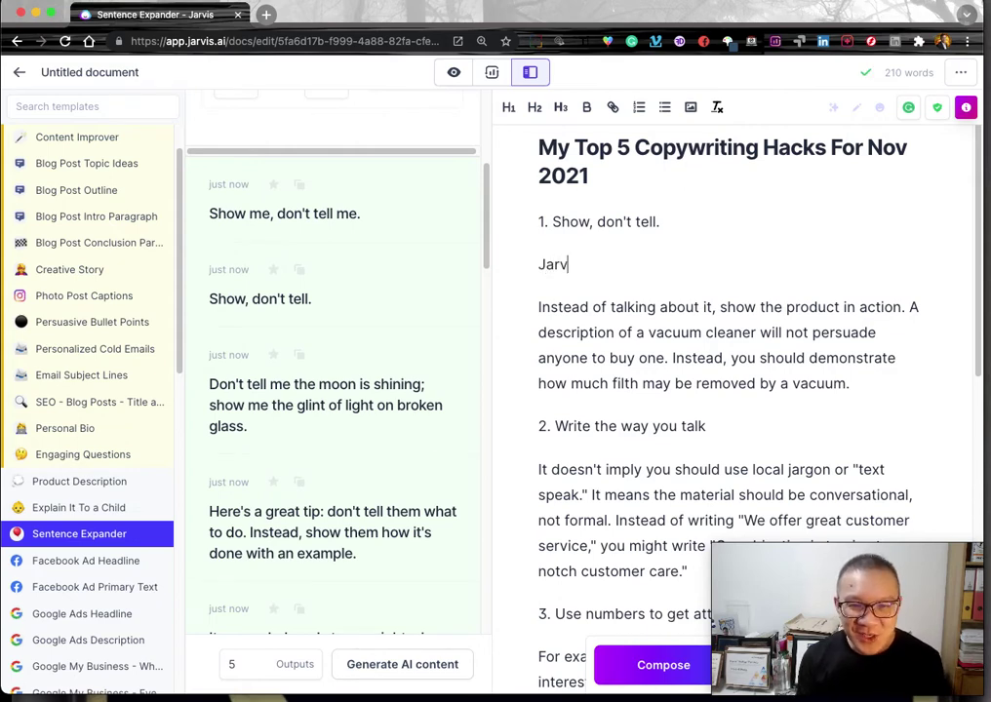
pyautogui.write('is please')
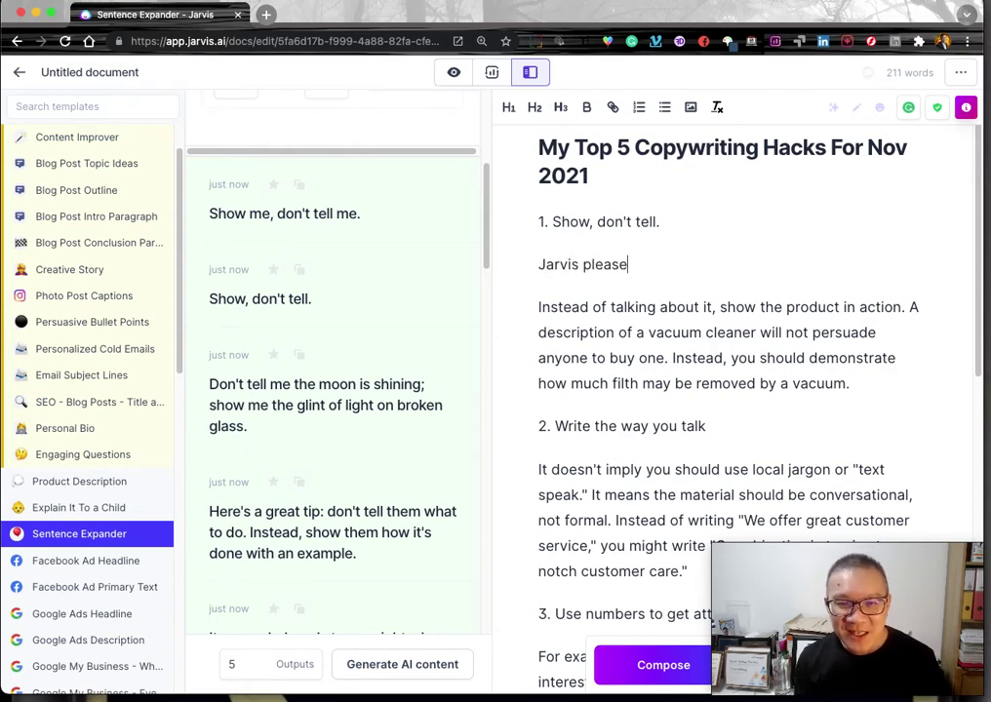
pyautogui.write('expand "')
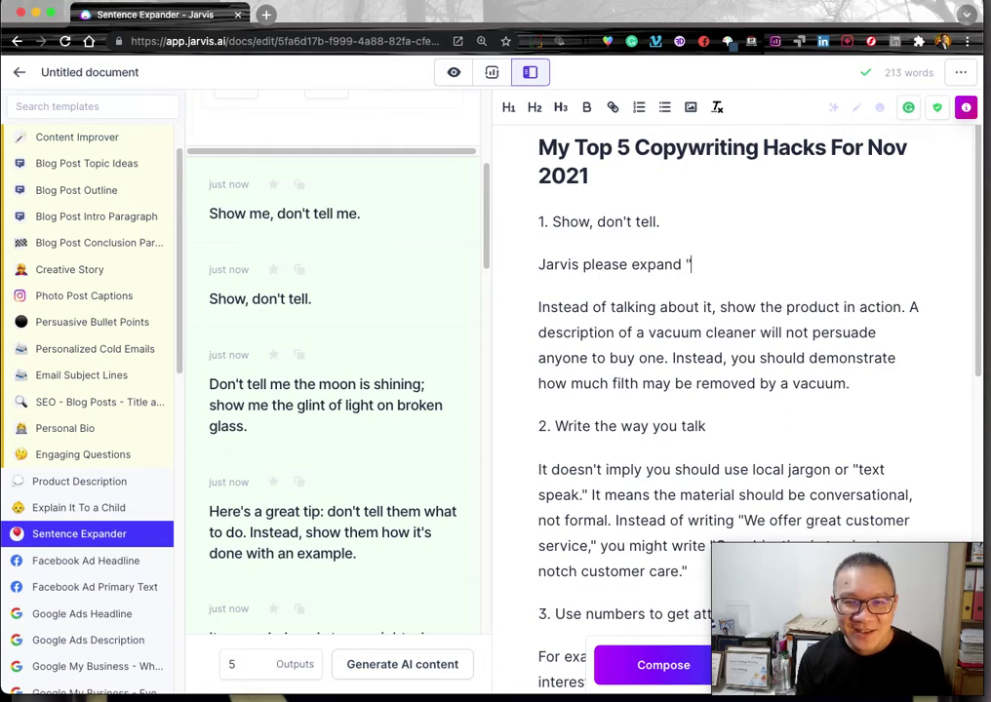
pyautogui.write("how, don't tell")
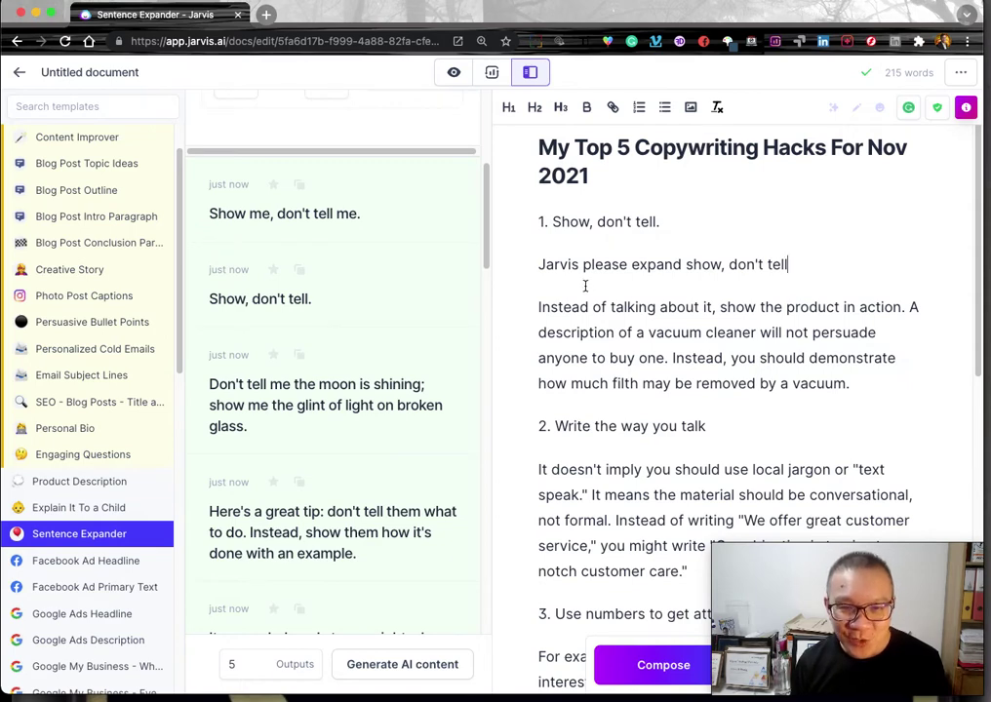
pyautogui.tripleClick(540, 264)
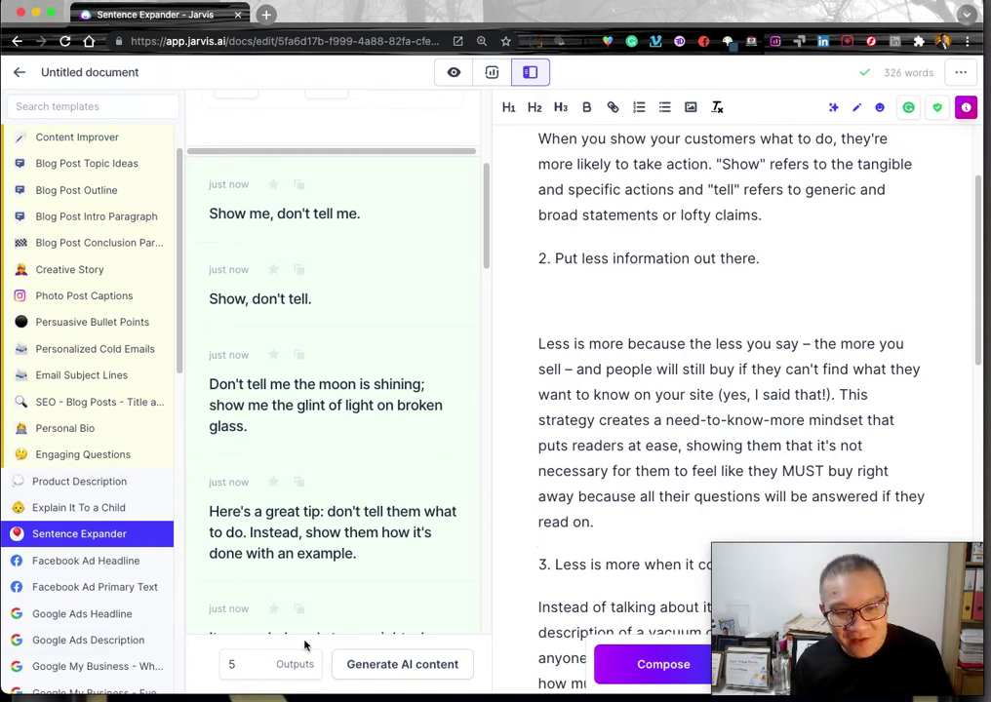
# Generate another set of 5 Sentence Expander outputs for "1. Show, don't tell." and compare them with the expanded article text
pyautogui.click(354, 667)
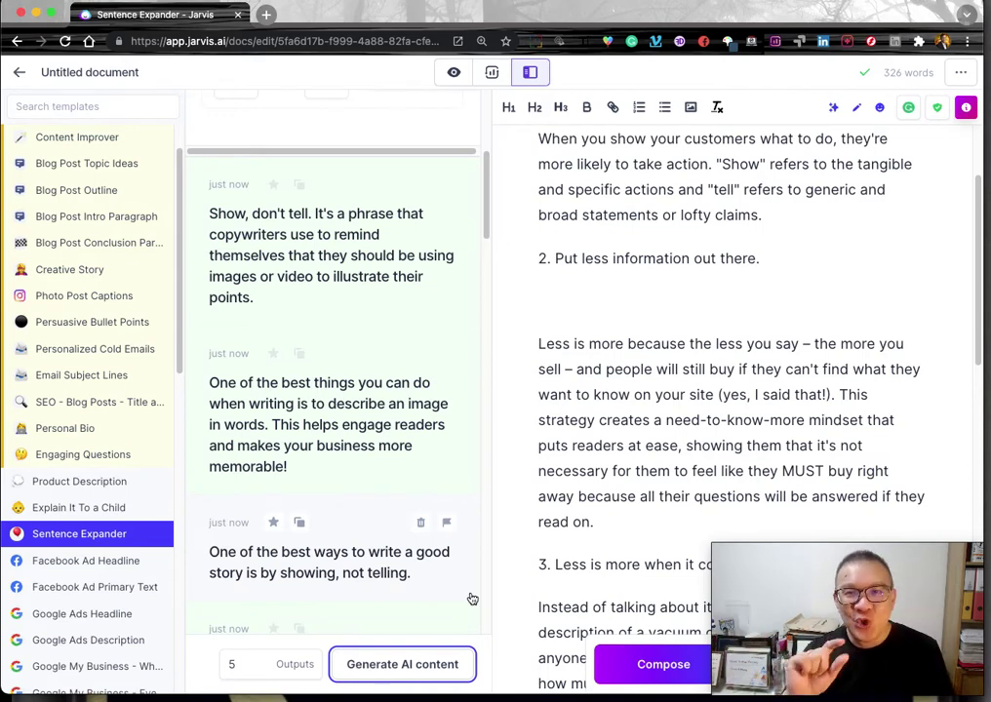
pyautogui.scroll(-1, 422, 599)
pyautogui.scroll(1, 429, 606)
pyautogui.scroll(1, 429, 607)
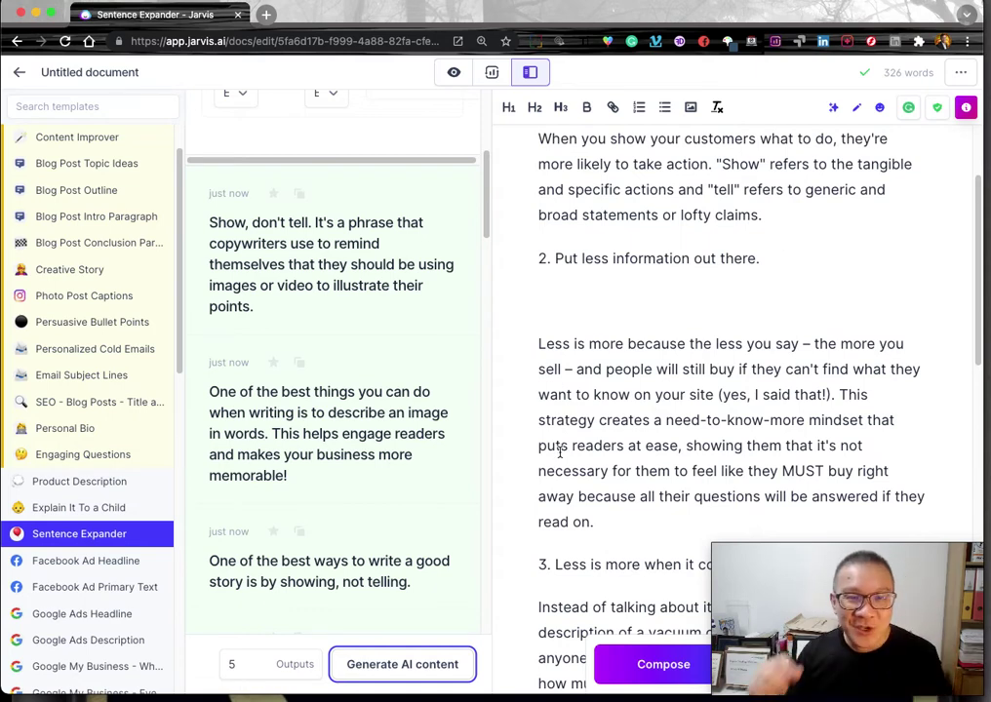
pyautogui.scroll(3, 561, 424)
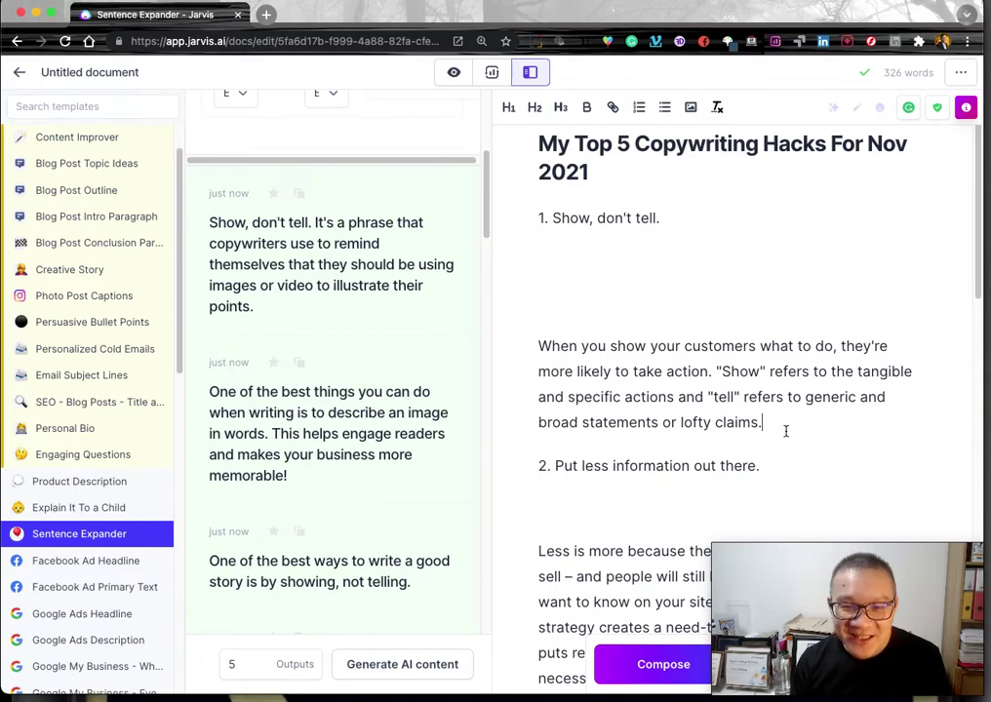
# Read through the article's expanded points to the end and return to the extra text under "1. Show, don't tell."
pyautogui.scroll(-3, 765, 426)
pyautogui.scroll(-13, 747, 424)
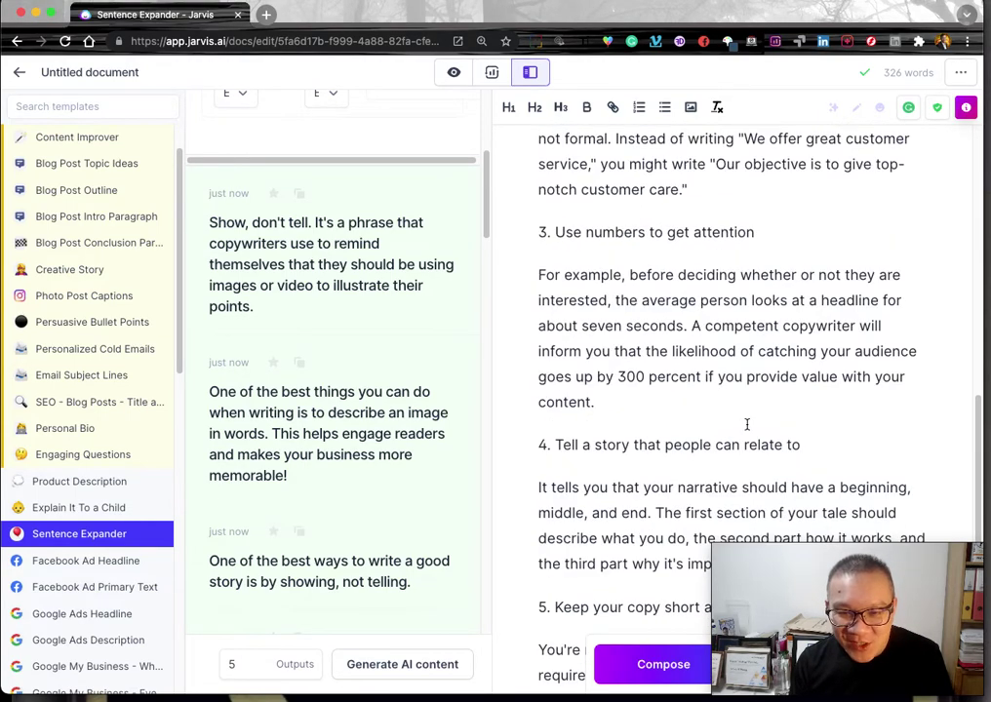
pyautogui.scroll(-4, 747, 424)
pyautogui.scroll(20, 747, 424)
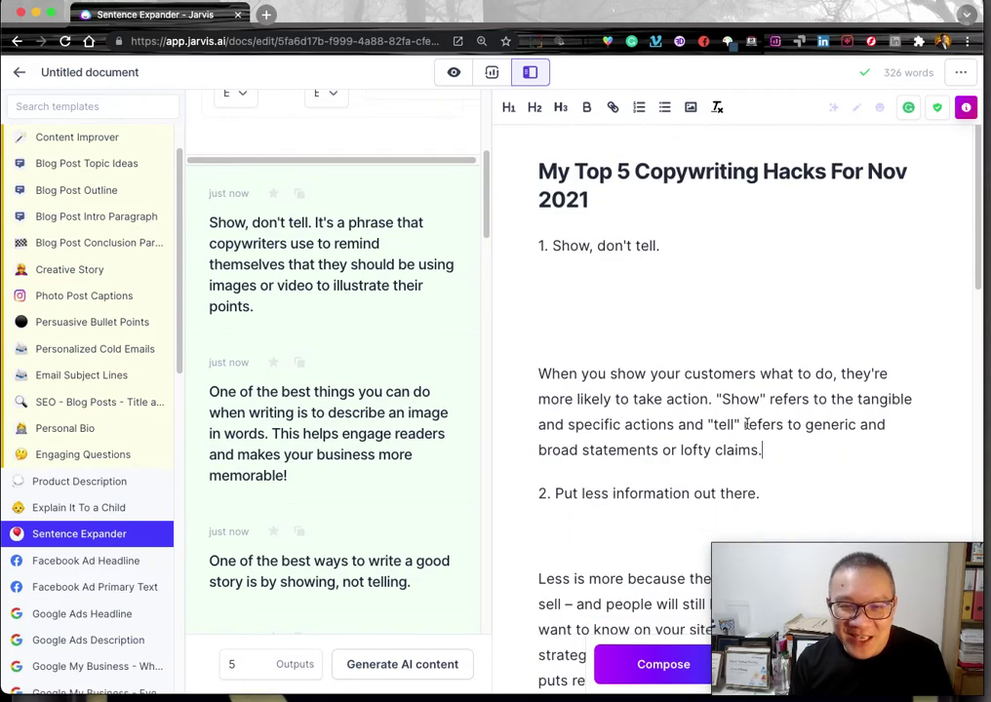
pyautogui.click(792, 446)
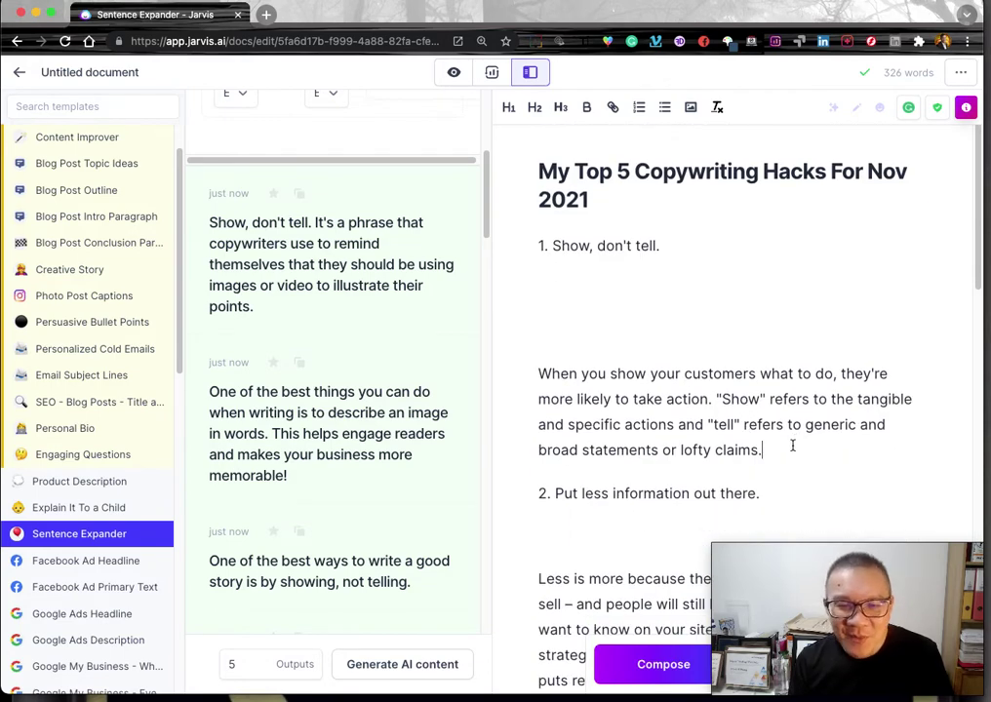
pyautogui.scroll(-3, 792, 445)
pyautogui.scroll(-1, 779, 401)
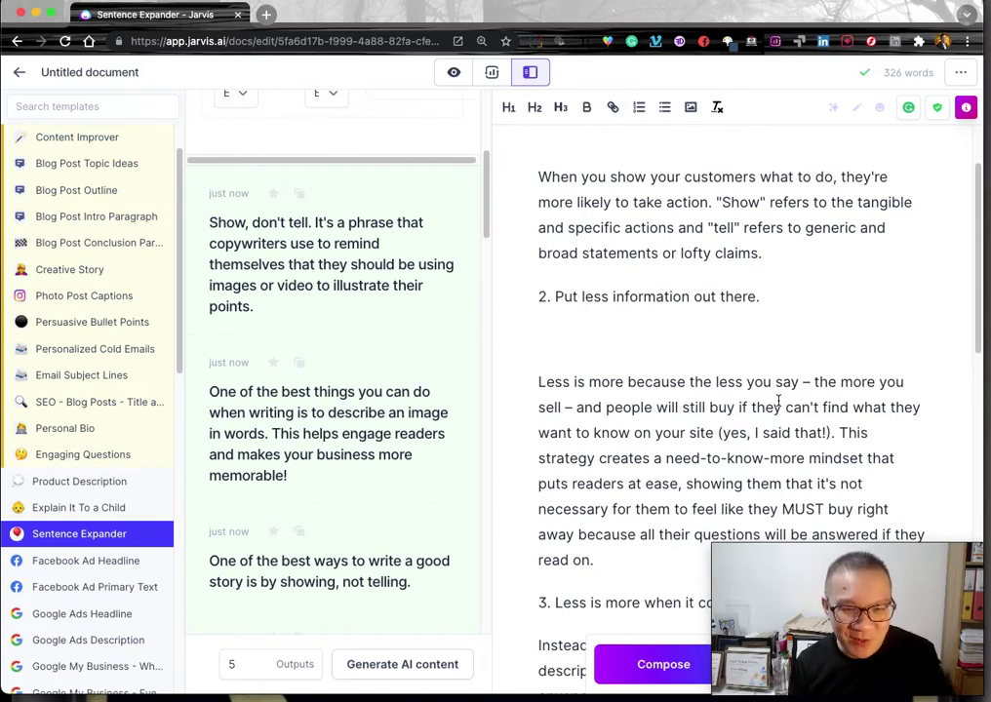
pyautogui.scroll(-1, 772, 415)
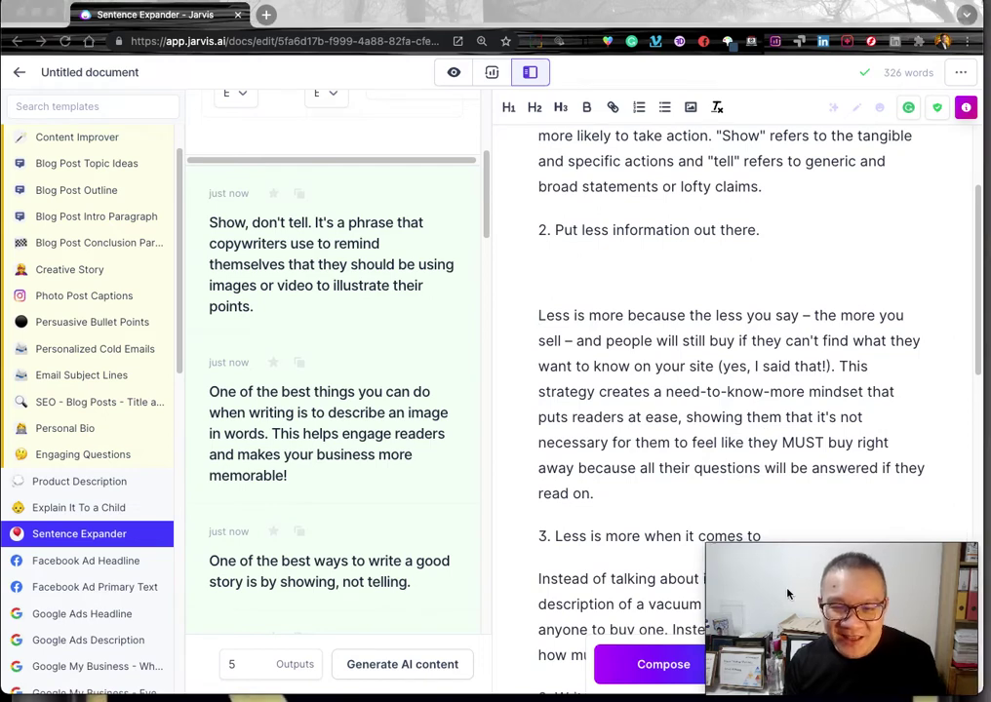
pyautogui.scroll(1, 605, 430)
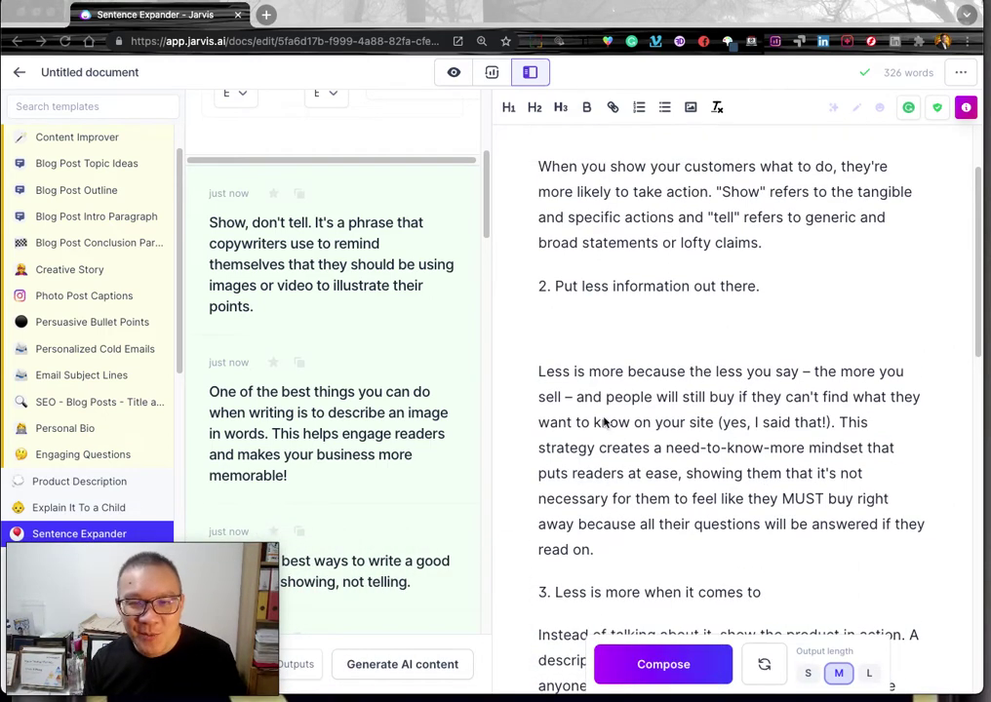
# Delete the extra expanded text and blank lines between "1. Show, don't tell." and the paragraph starting "Instead of talking about it"
pyautogui.scroll(-2, 562, 321)
pyautogui.scroll(-1, 585, 332)
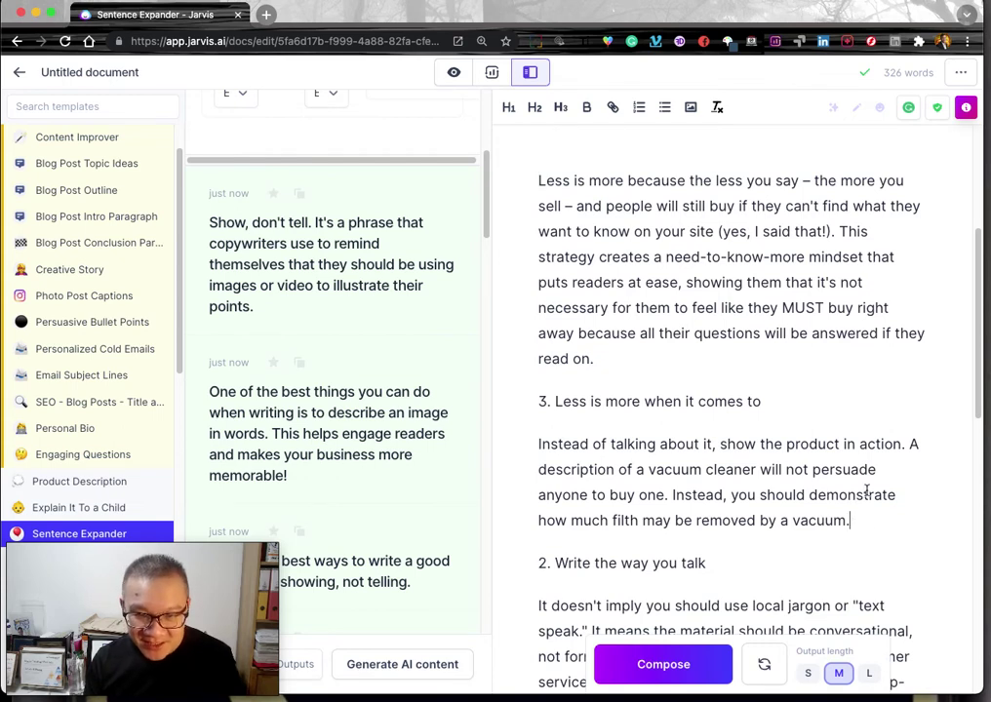
pyautogui.scroll(4, 795, 395)
pyautogui.scroll(1, 575, 339)
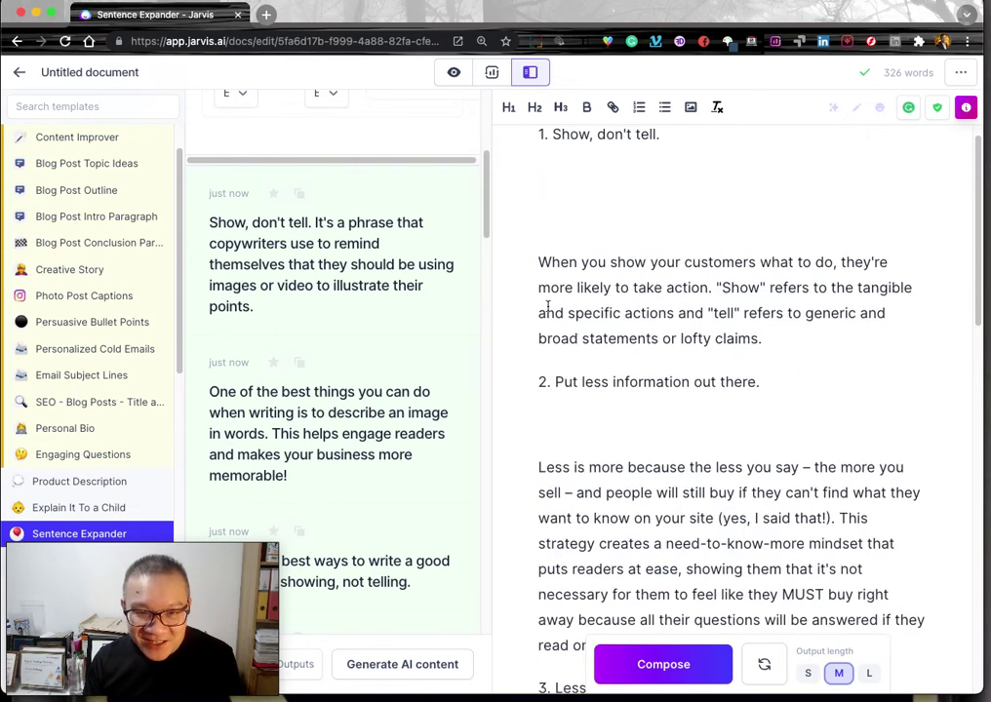
pyautogui.keyDown('shift'); pyautogui.click(539, 262); pyautogui.keyUp('shift')
pyautogui.press('BackSpace')
pyautogui.press('Down')
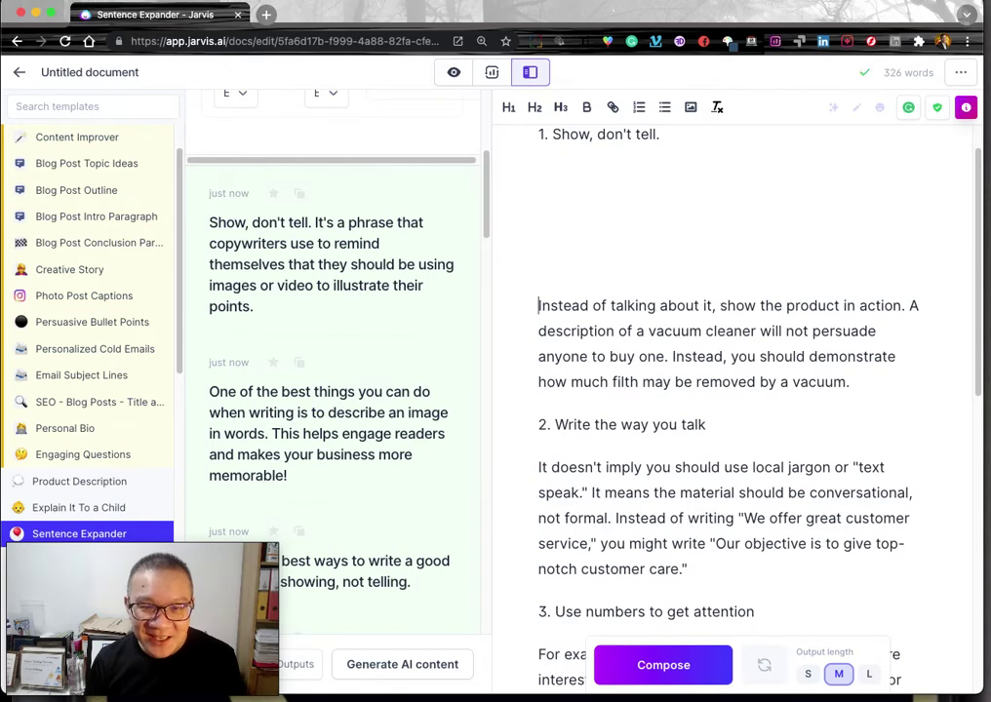
pyautogui.press('BackSpace')
pyautogui.press('BackSpace')
pyautogui.press('BackSpace')
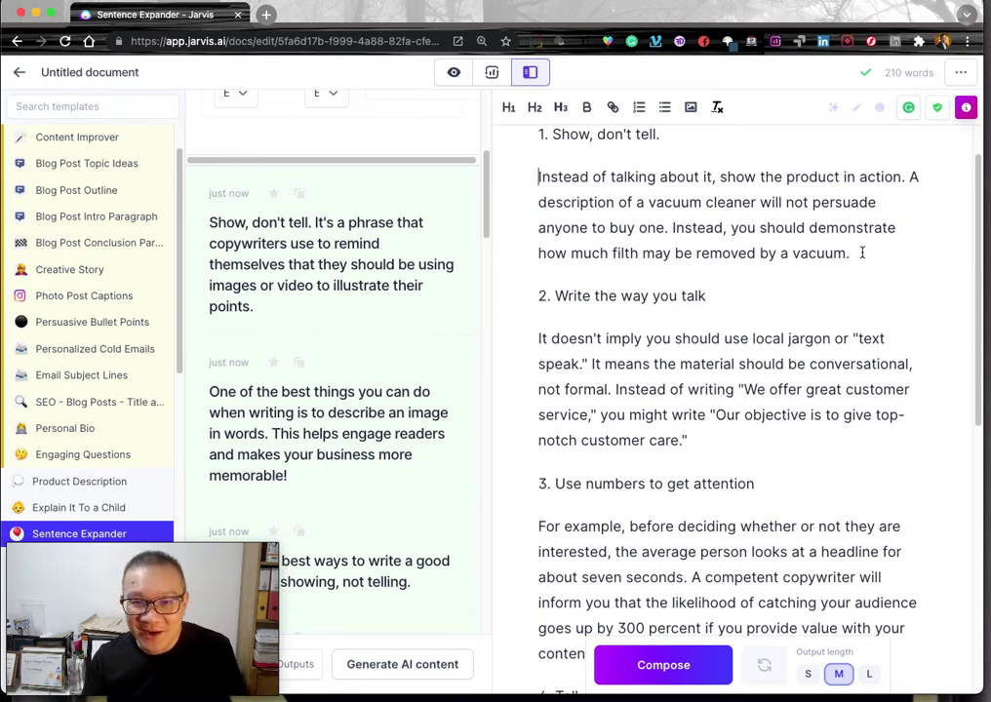
# Generate a Re-phrase suggestion for the whole paragraph under "1. Show, don't tell." and dismiss it
pyautogui.moveTo(862, 253); pyautogui.dragTo(503, 168)
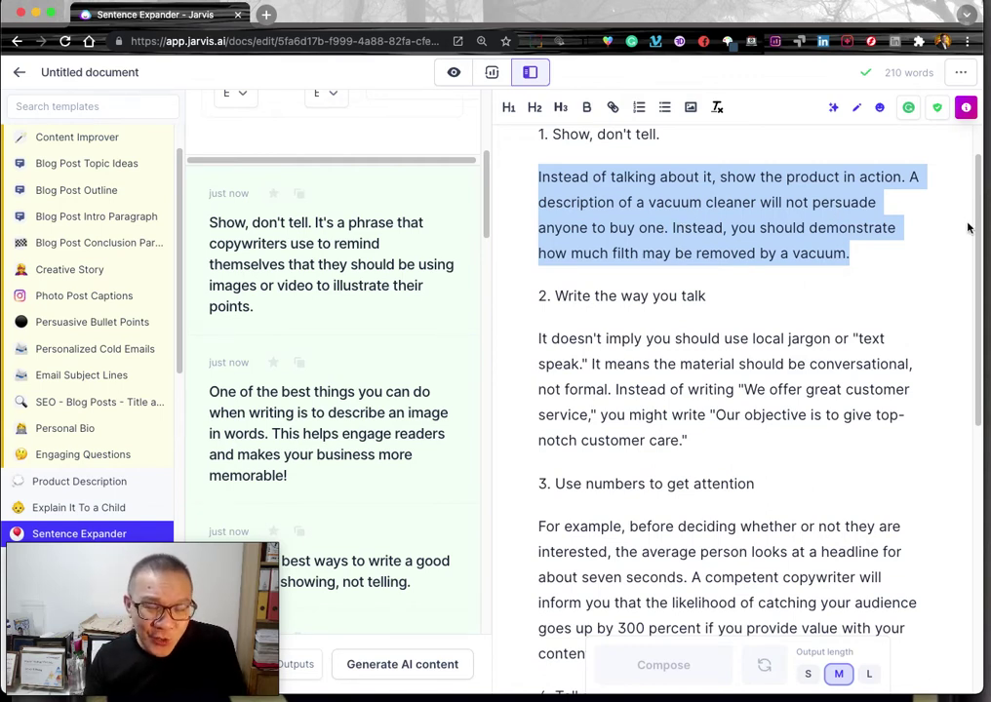
pyautogui.click(834, 110)
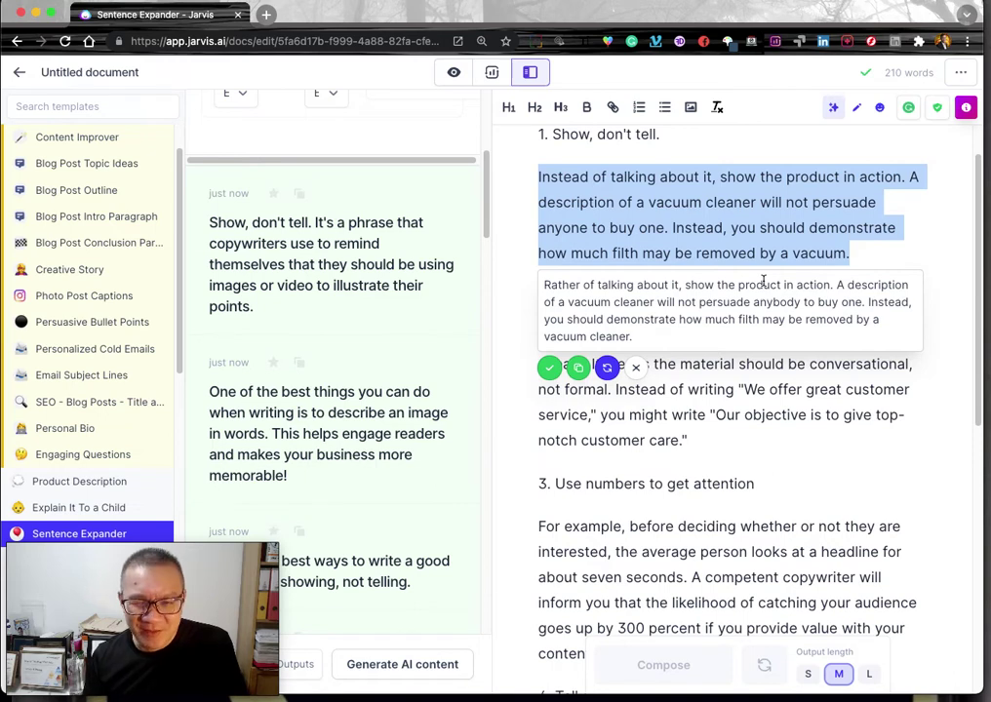
pyautogui.click(878, 262)
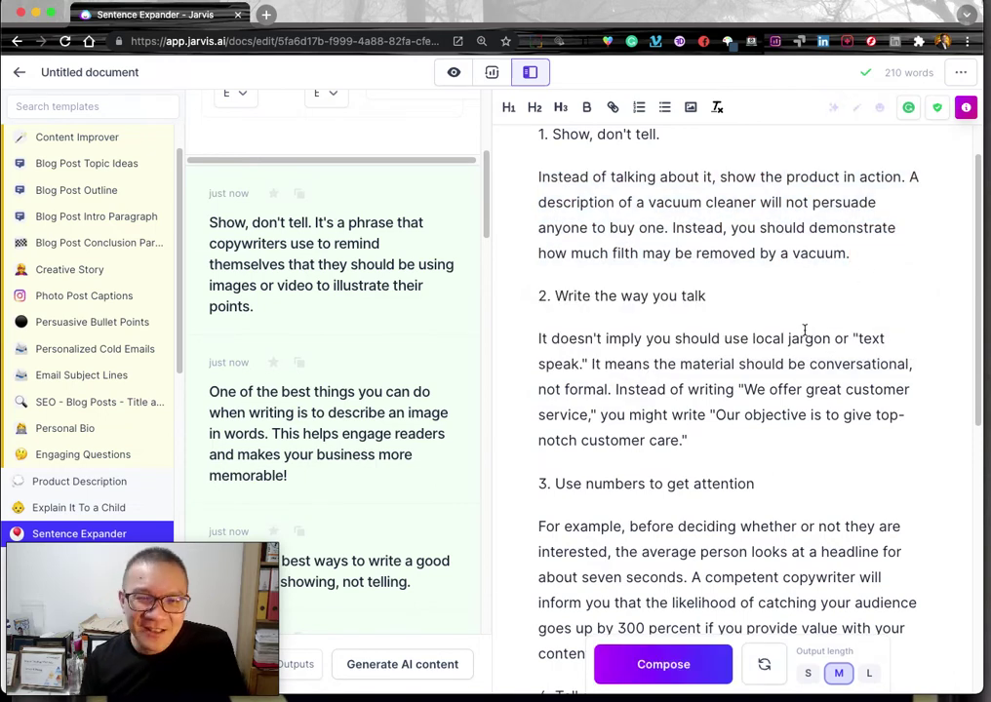
# Copy the paragraph under "1. Show, don't tell." into the content input of the Content Improver template
pyautogui.moveTo(897, 256); pyautogui.dragTo(528, 170)
pyautogui.press('super+c')
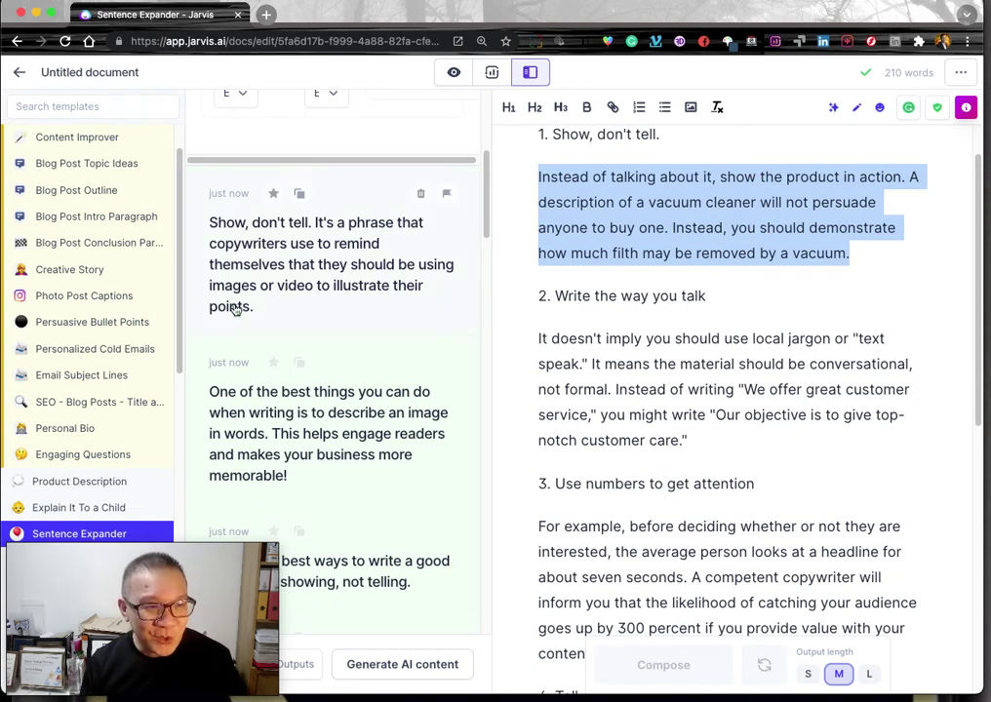
pyautogui.click(457, 75)
pyautogui.click(524, 75)
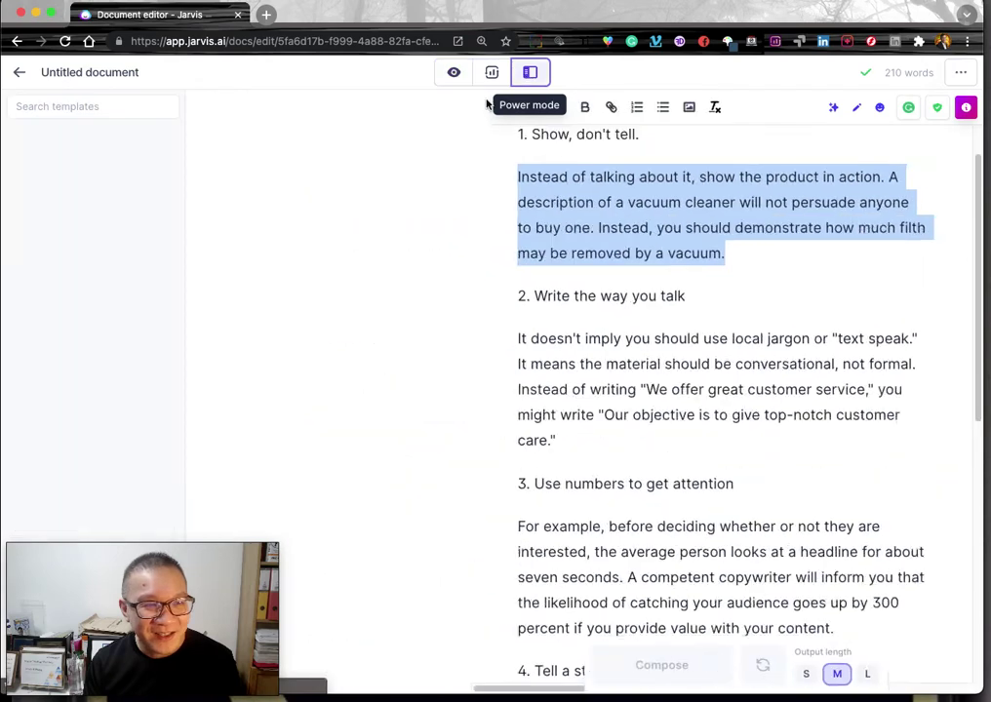
pyautogui.click(78, 190)
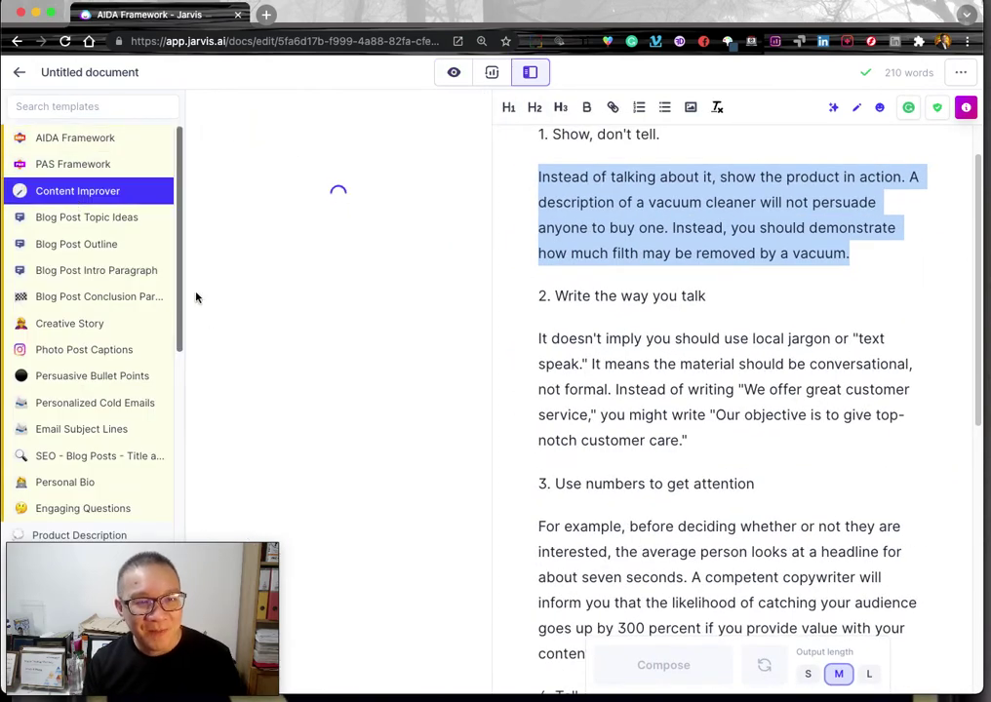
pyautogui.click(374, 298)
pyautogui.press('super+v')
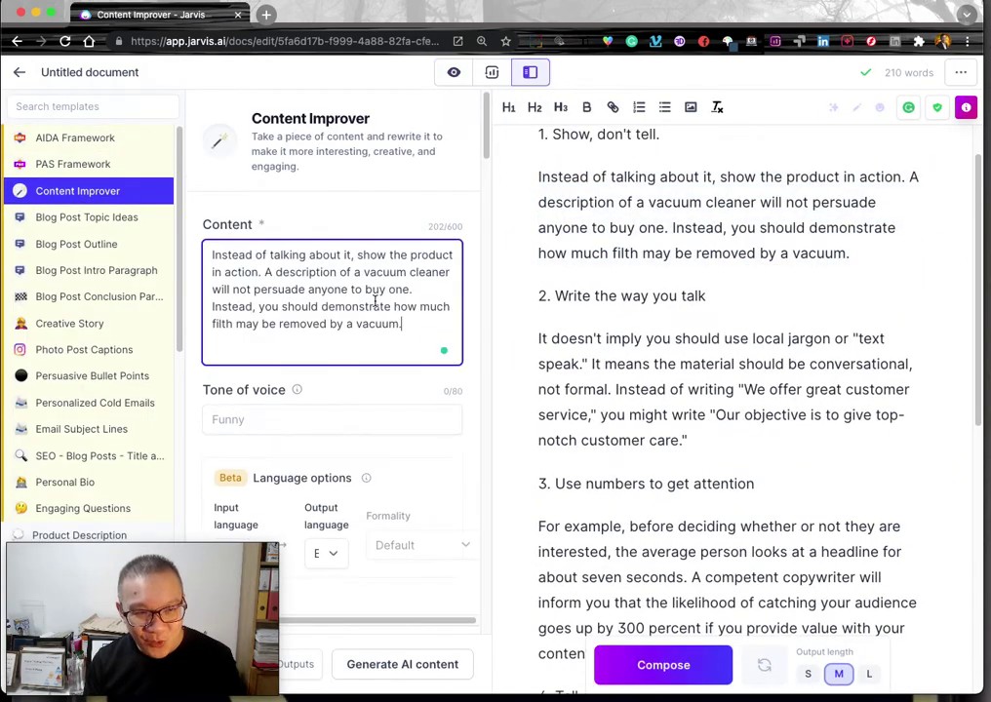
# Set the Content Improver's tone of voice to "Copywriters" and generate 3 outputs
pyautogui.scroll(-1, 316, 412)
pyautogui.click(313, 395)
pyautogui.write('Copywriters')
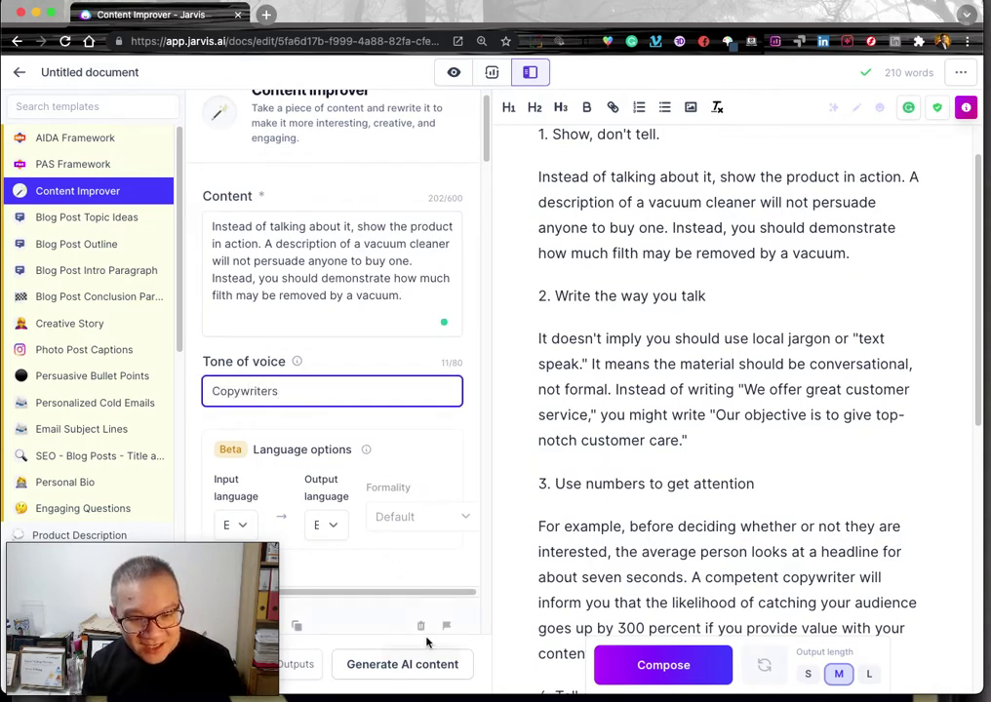
pyautogui.click(412, 667)
pyautogui.moveTo(171, 551); pyautogui.dragTo(877, 551)
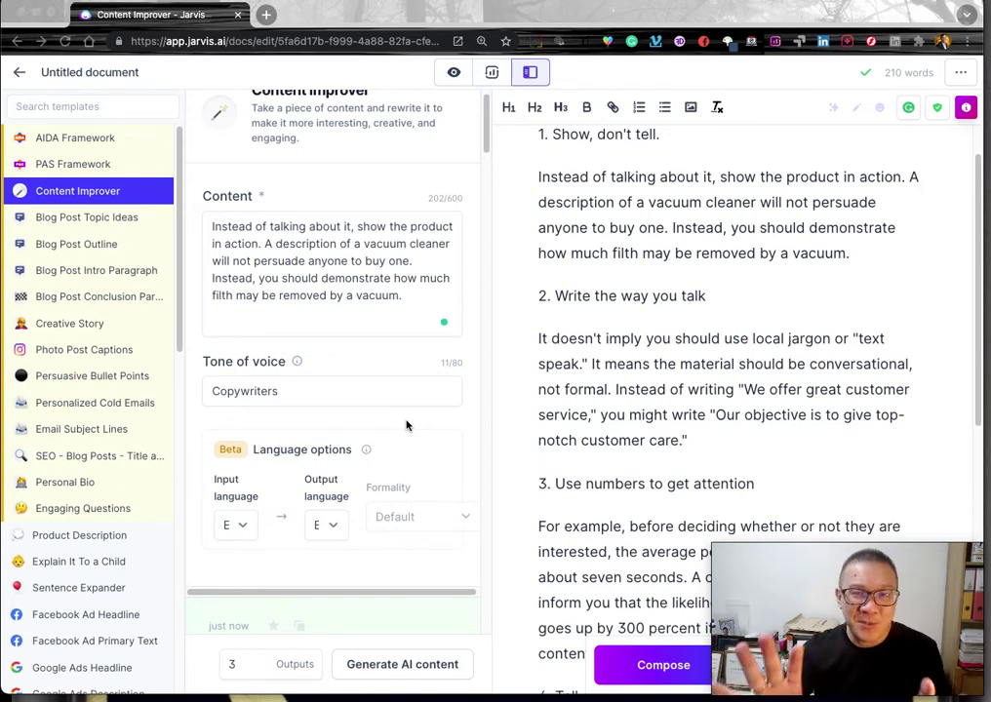
# Review the Content Improver's rewrites of the vacuum cleaner paragraph
pyautogui.scroll(-3, 406, 422)
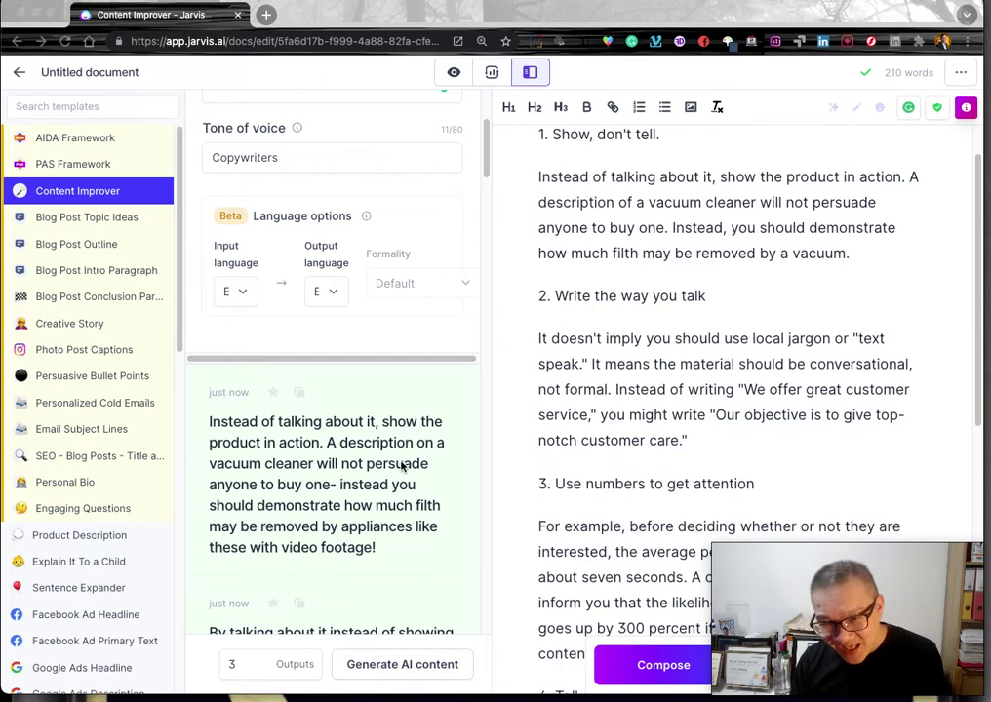
pyautogui.scroll(-1, 400, 467)
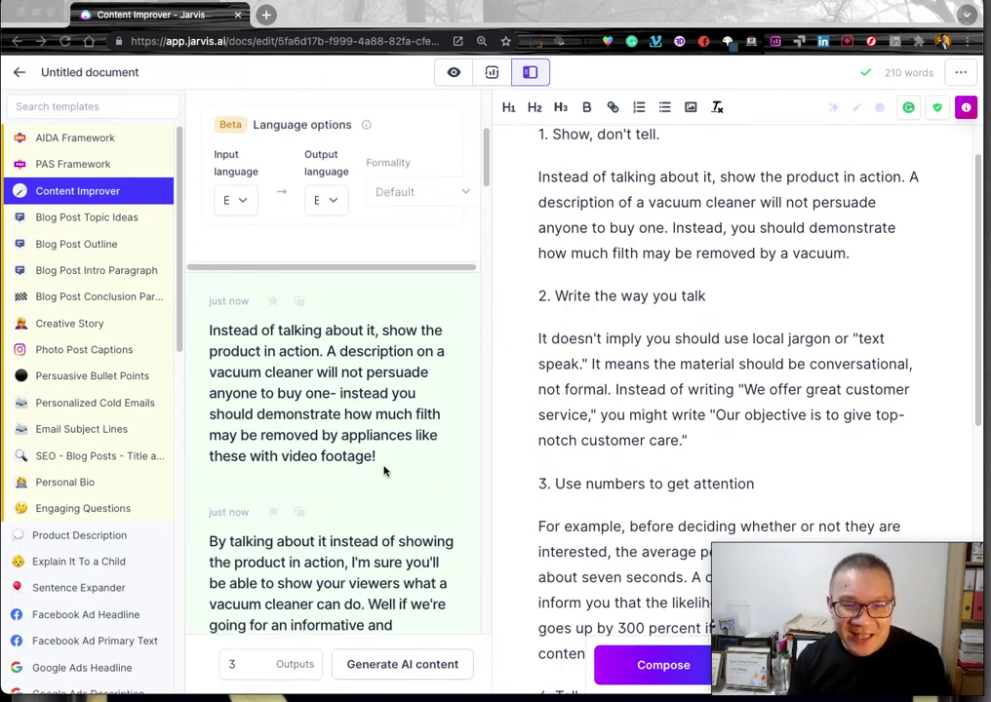
pyautogui.scroll(-1, 380, 460)
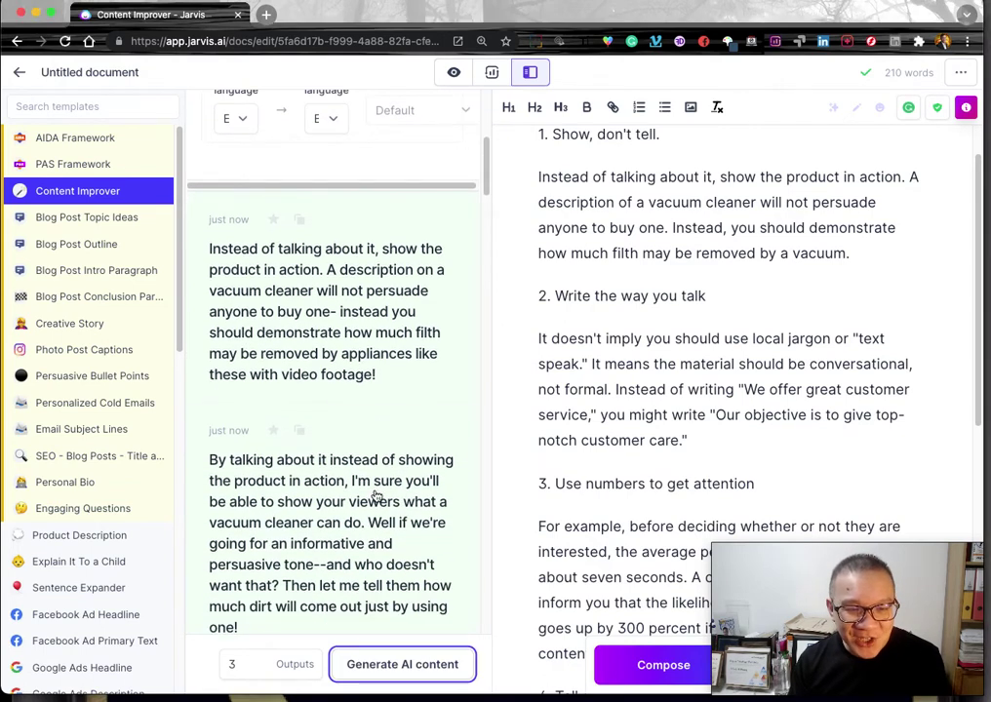
pyautogui.click(744, 288)
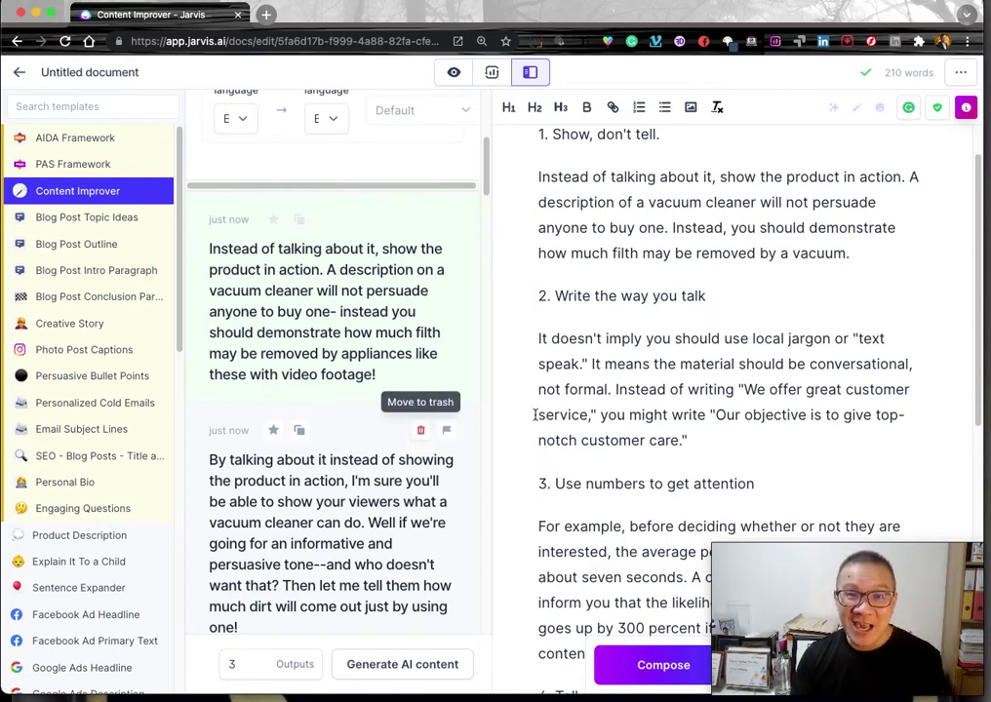
# Highlight the vacuum cleaner paragraph to point out the Re-phrase tool, and read the article down to point 5
pyautogui.click(756, 253)
pyautogui.moveTo(870, 255); pyautogui.dragTo(558, 177)
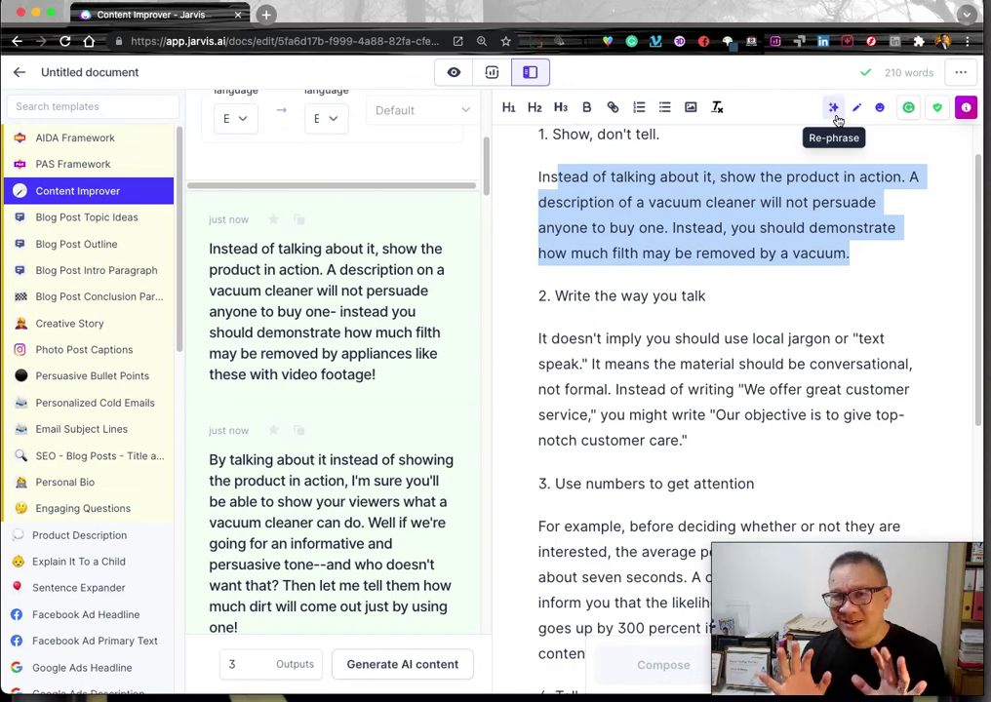
pyautogui.click(745, 219)
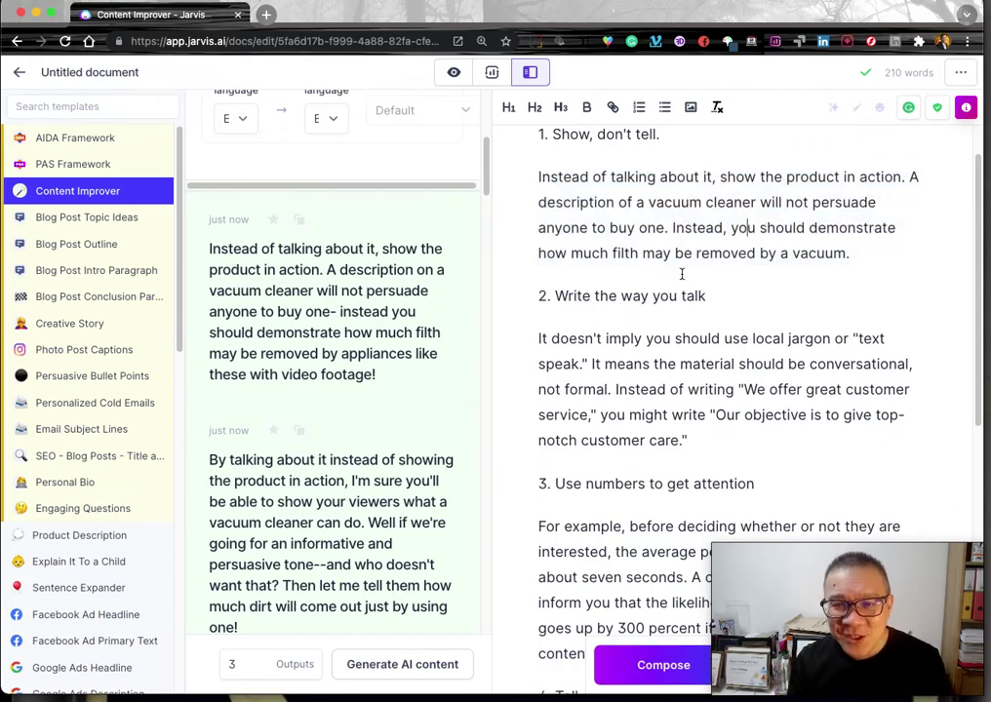
pyautogui.scroll(-4, 679, 276)
pyautogui.scroll(-3, 679, 276)
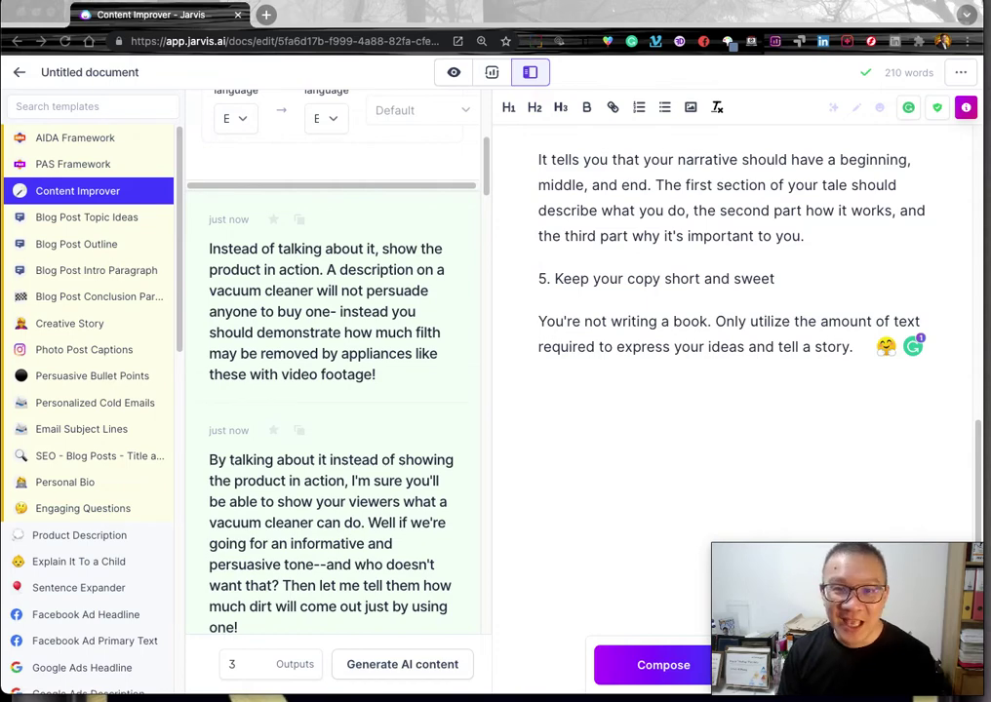
# Switch to the Canva carousel design, look through its pages 1 to 7, and view the November 2021 feed calendar in Preview
pyautogui.hotkey('ctrl', 'Right')
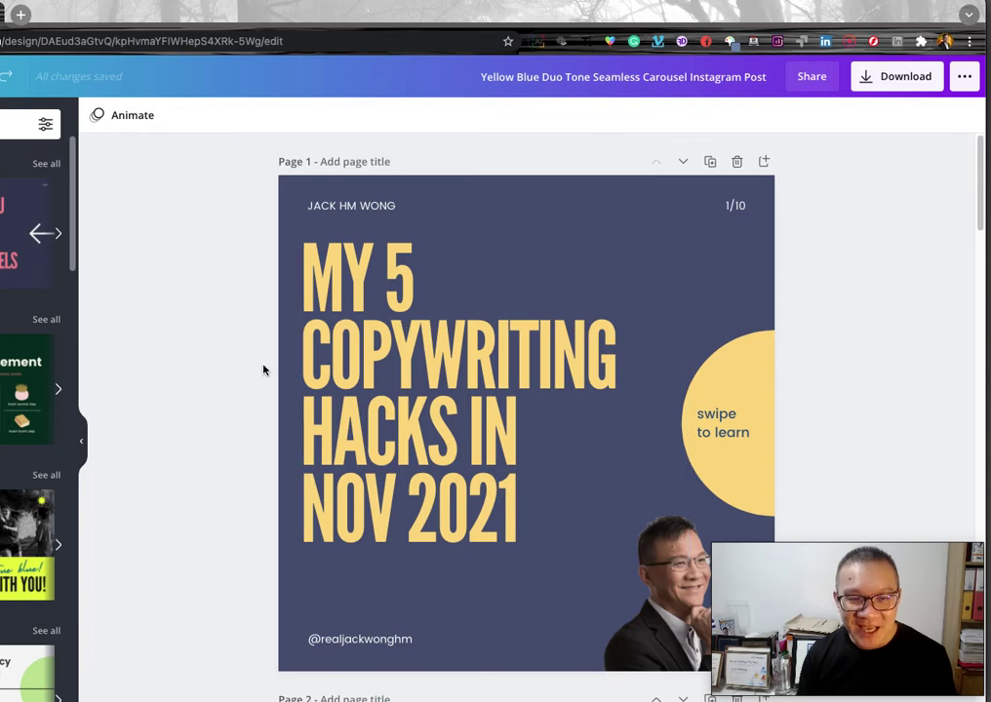
pyautogui.scroll(-1, 434, 315)
pyautogui.scroll(-10, 434, 315)
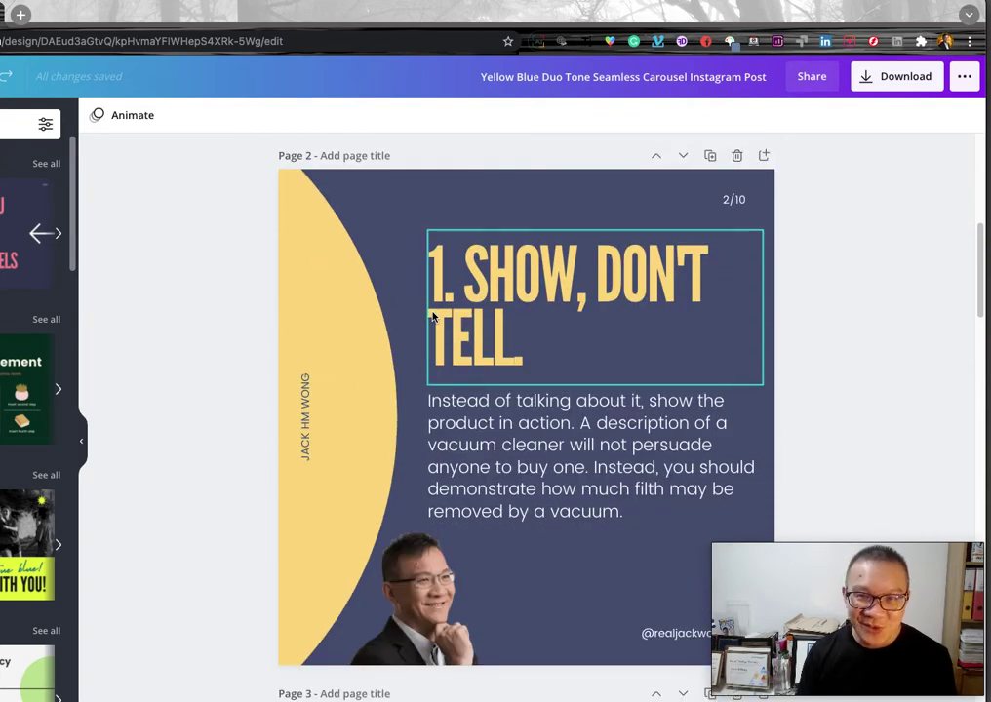
pyautogui.scroll(-9, 434, 316)
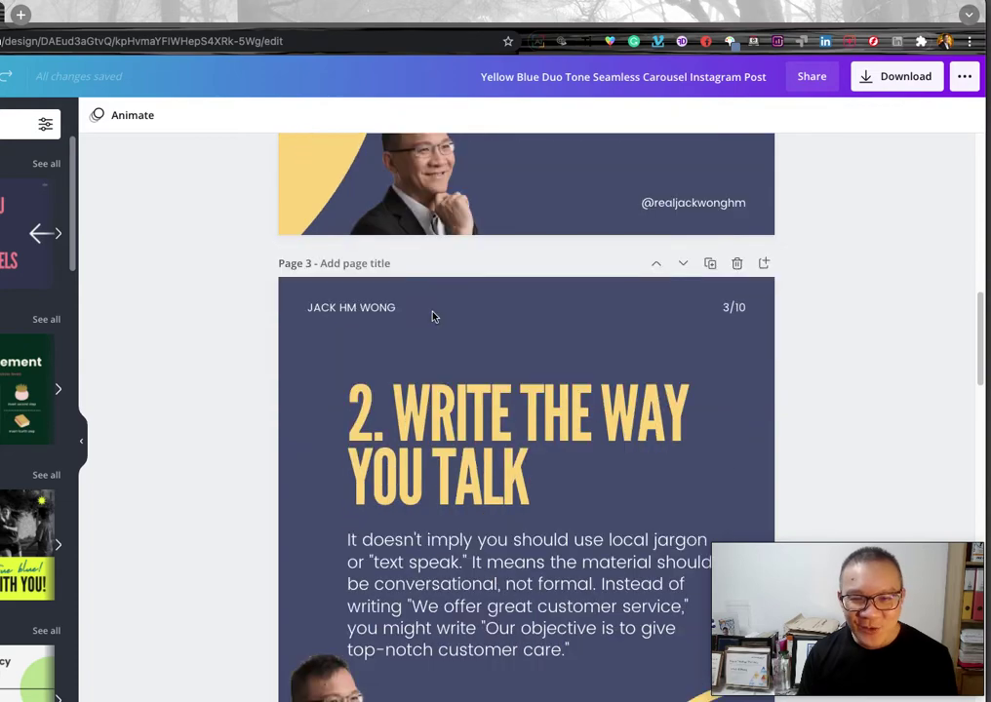
pyautogui.scroll(-11, 434, 315)
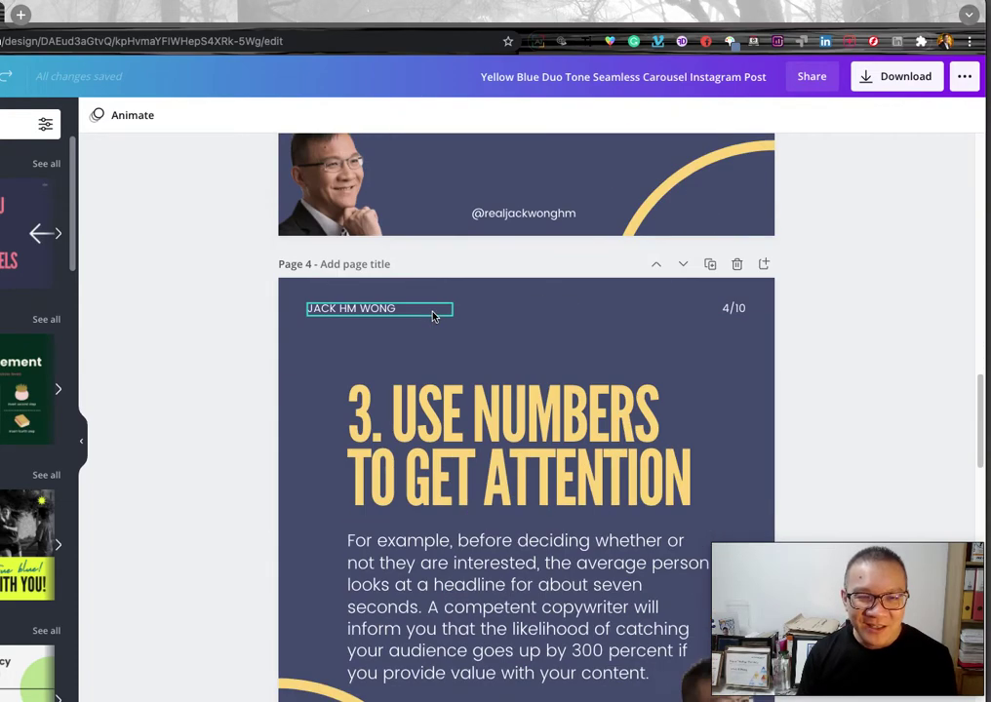
pyautogui.scroll(-4, 434, 315)
pyautogui.scroll(1, 434, 315)
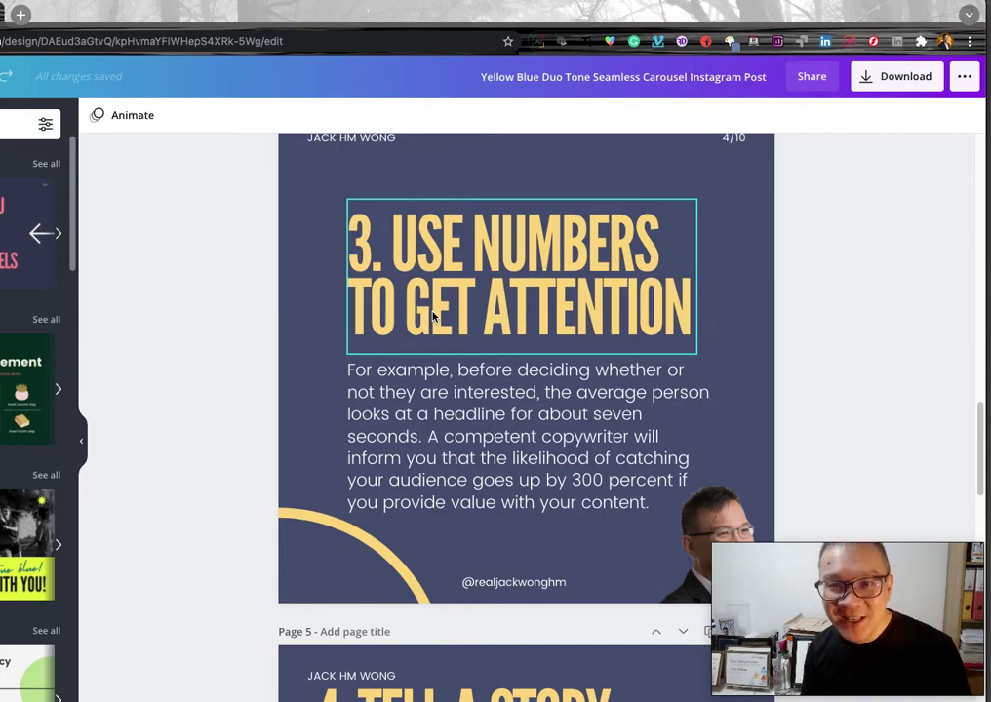
pyautogui.scroll(-5, 343, 380)
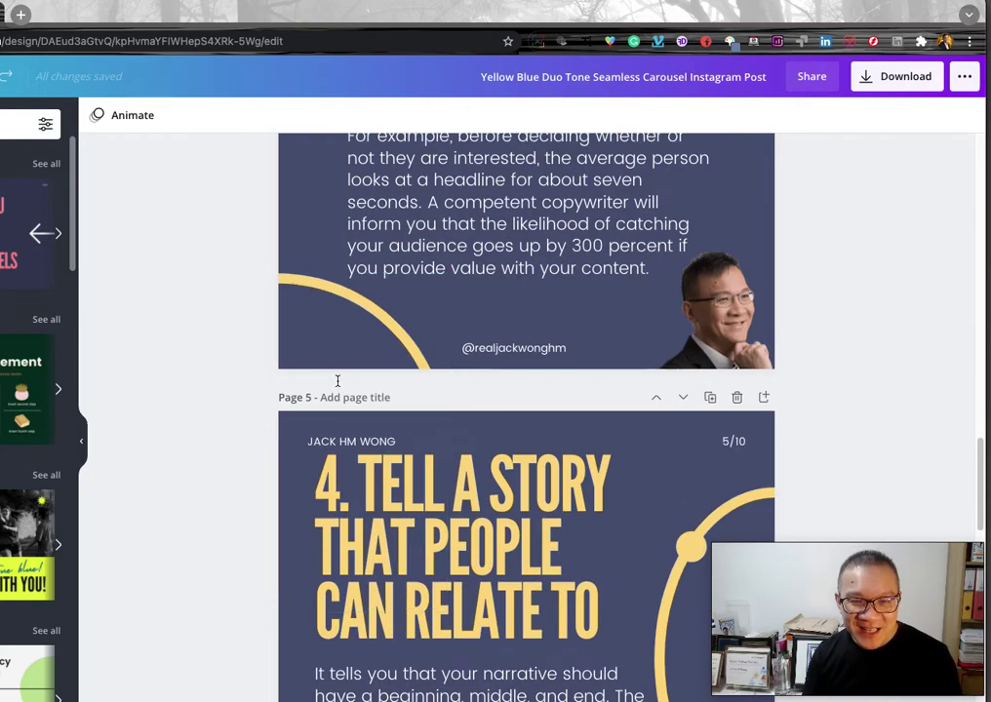
pyautogui.scroll(-10, 337, 386)
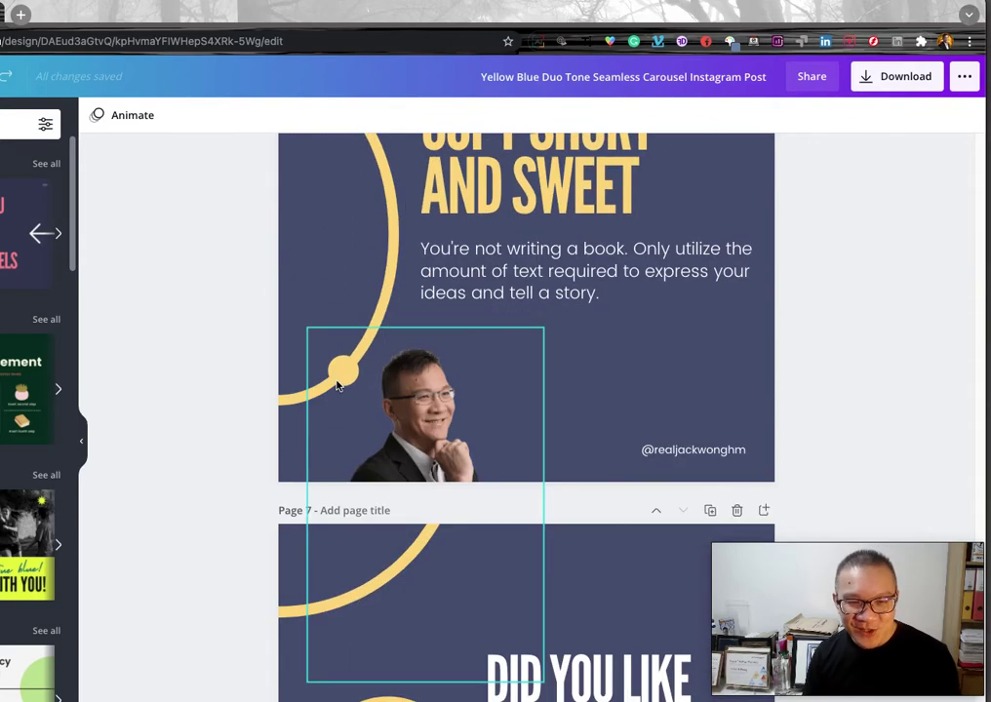
pyautogui.scroll(-4, 337, 385)
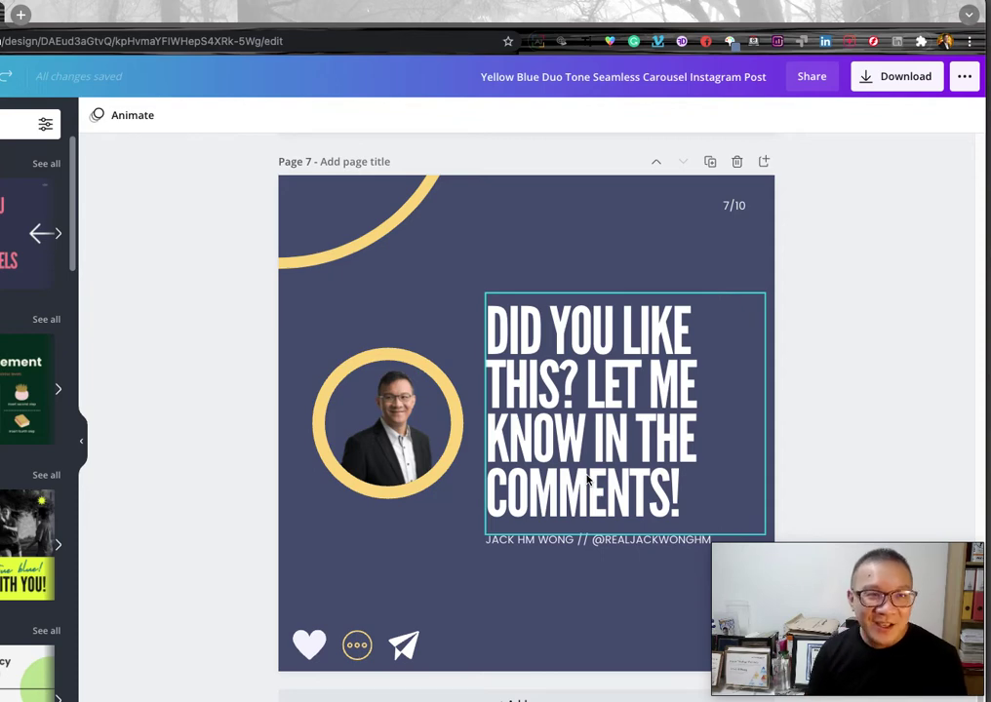
pyautogui.click(478, 138)
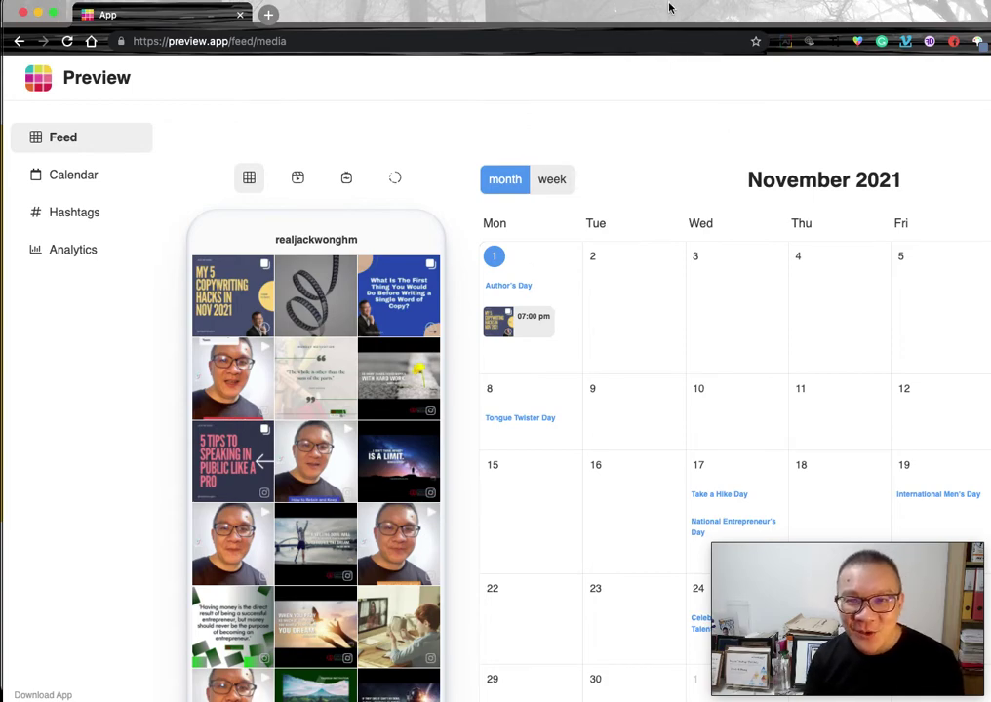
# Switch from Preview back to the copywriting hacks article in Jarvis and return to its beginning
pyautogui.moveTo(668, 18); pyautogui.dragTo(673, 90)
pyautogui.click(673, 54)
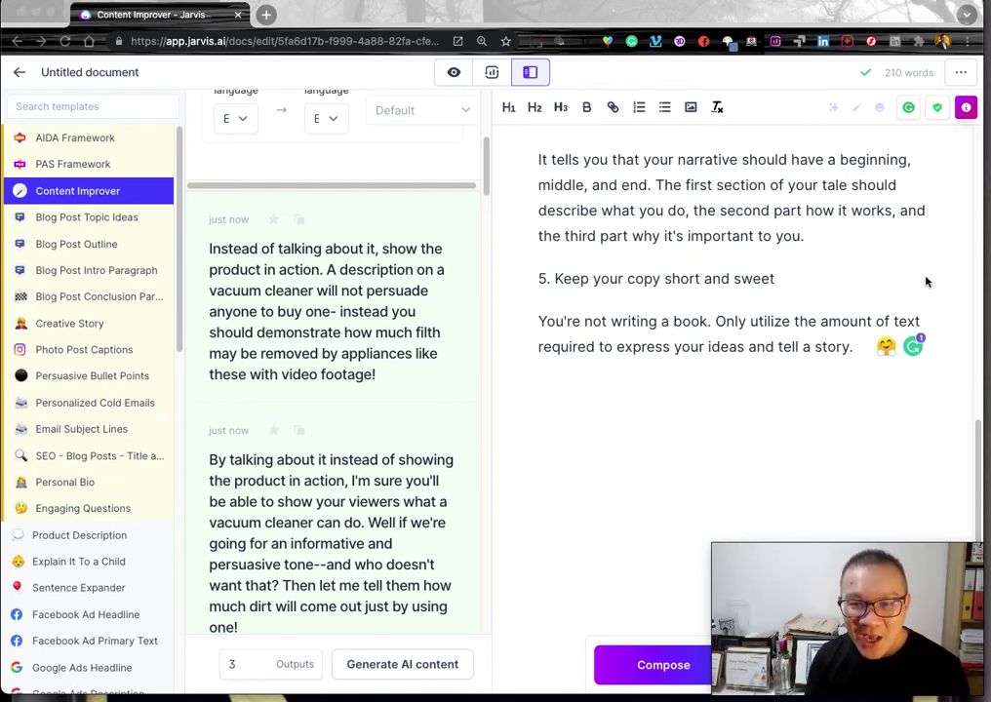
pyautogui.scroll(10, 862, 308)
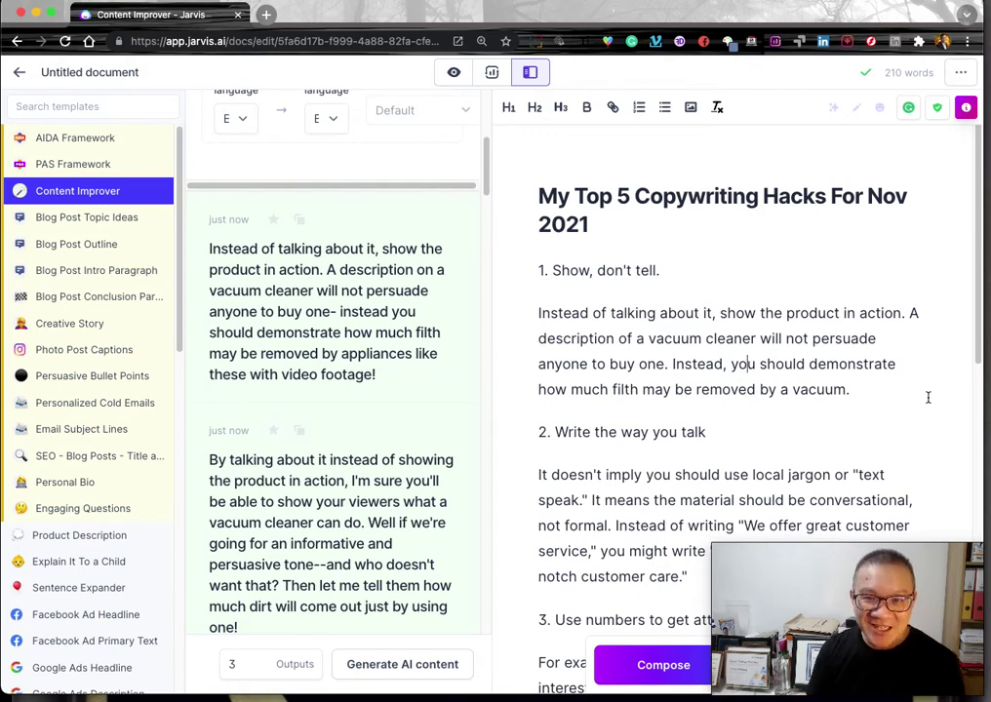
pyautogui.click(878, 383)
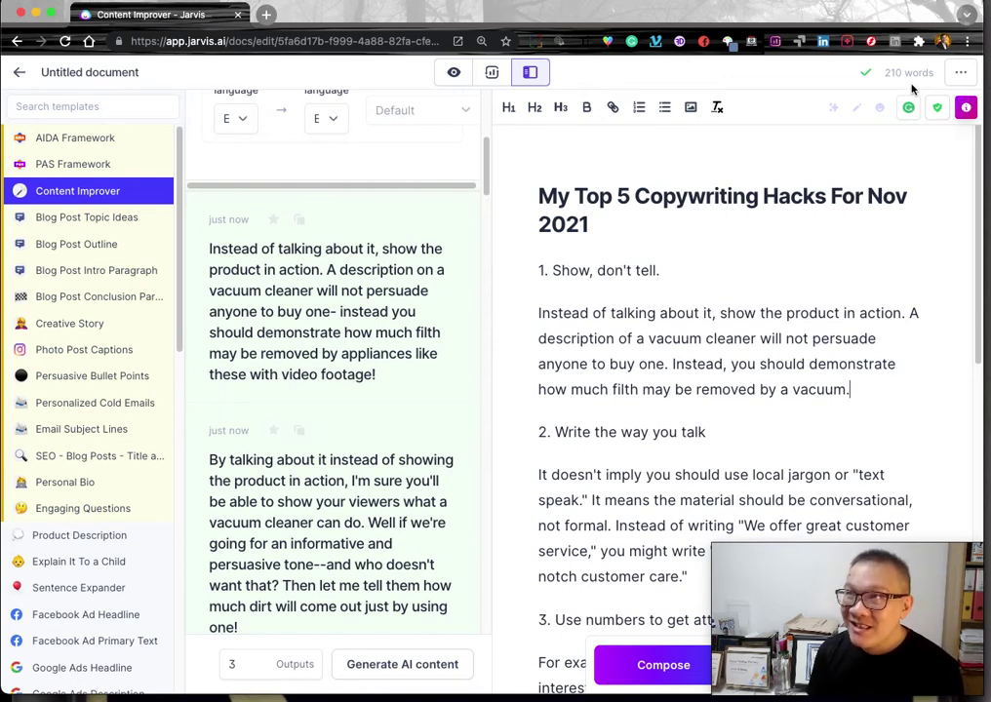
# Open the Blog Post Intro Paragraph template and set its blog post title to the article's heading, "My Top 5 Copywriting Hacks For Nov 2021"
pyautogui.click(655, 245)
pyautogui.click(620, 213)
pyautogui.moveTo(620, 214); pyautogui.dragTo(493, 168)
pyautogui.hotkey('ctrl', 'c')
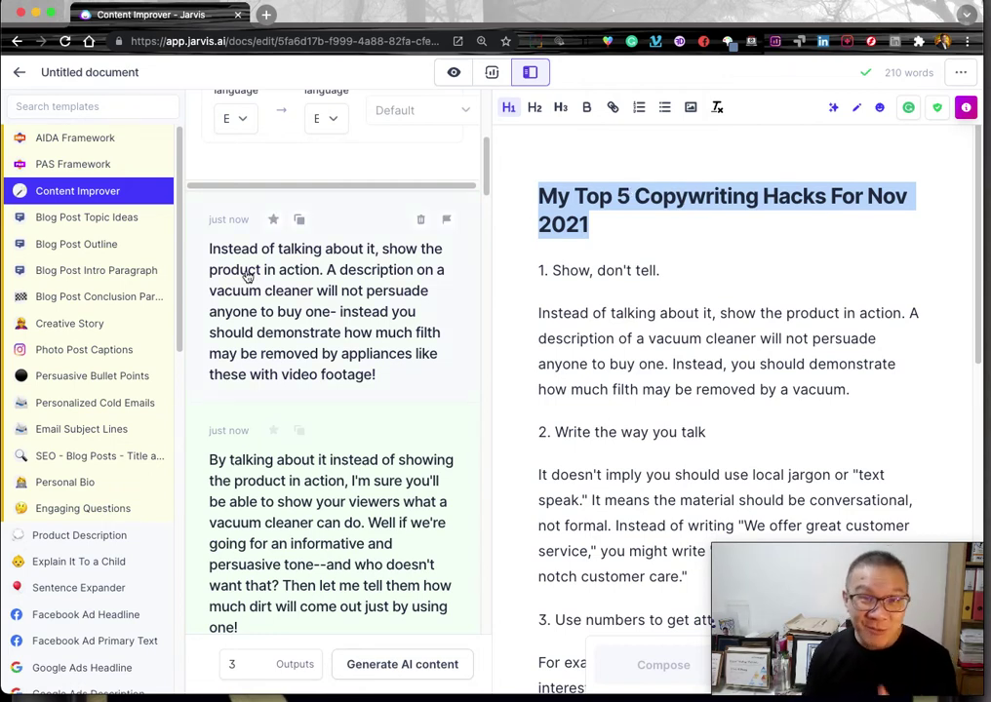
pyautogui.click(89, 273)
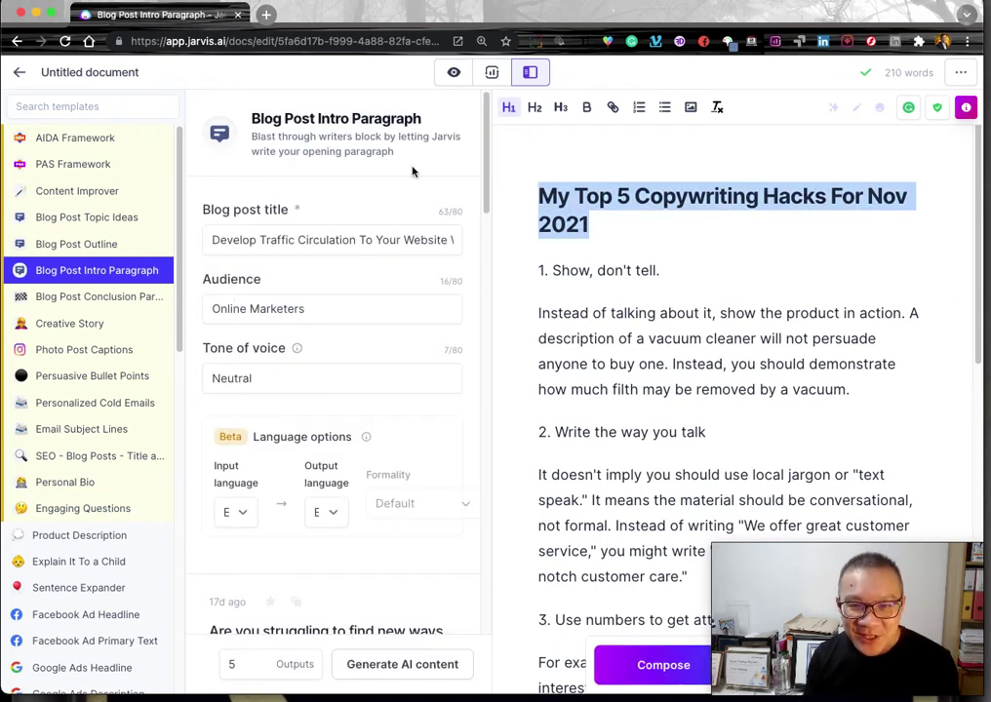
pyautogui.click(298, 239)
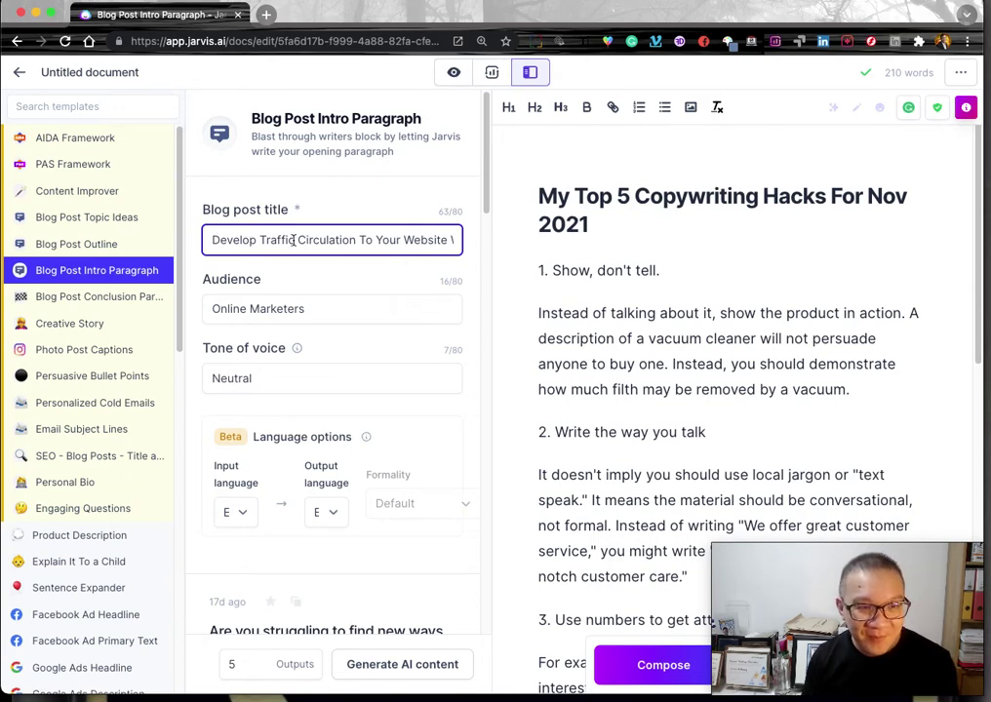
pyautogui.moveTo(218, 240); pyautogui.dragTo(677, 255)
pyautogui.hotkey('ctrl', 'v')
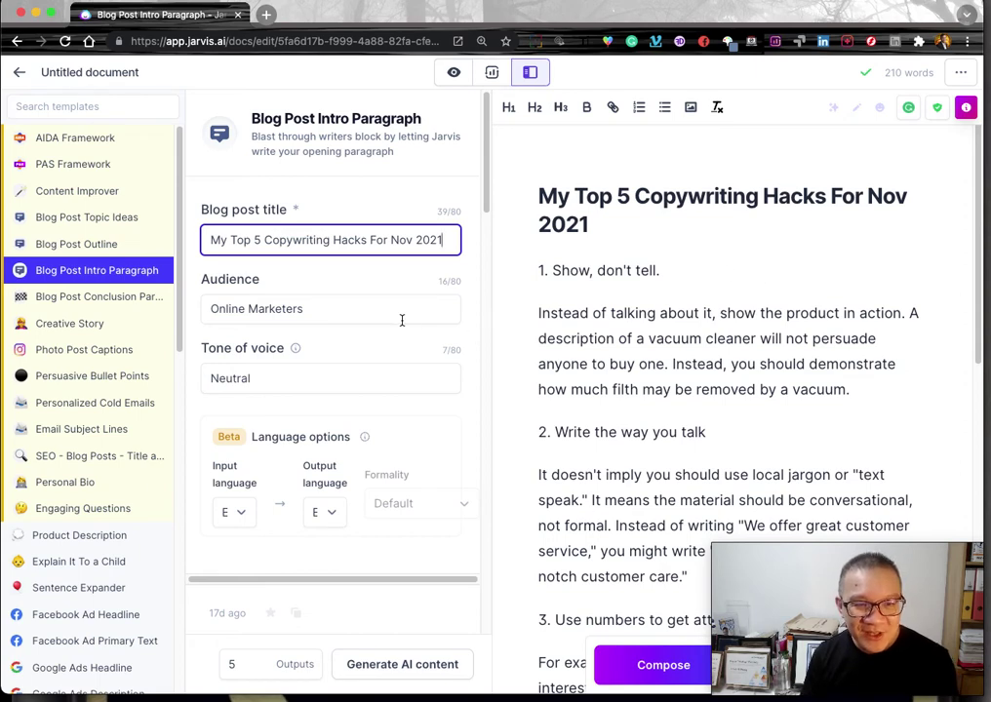
# Set the intro template's audience to "Copywriters" and generate 5 outputs
pyautogui.press('Tab')
pyautogui.write('Copw')
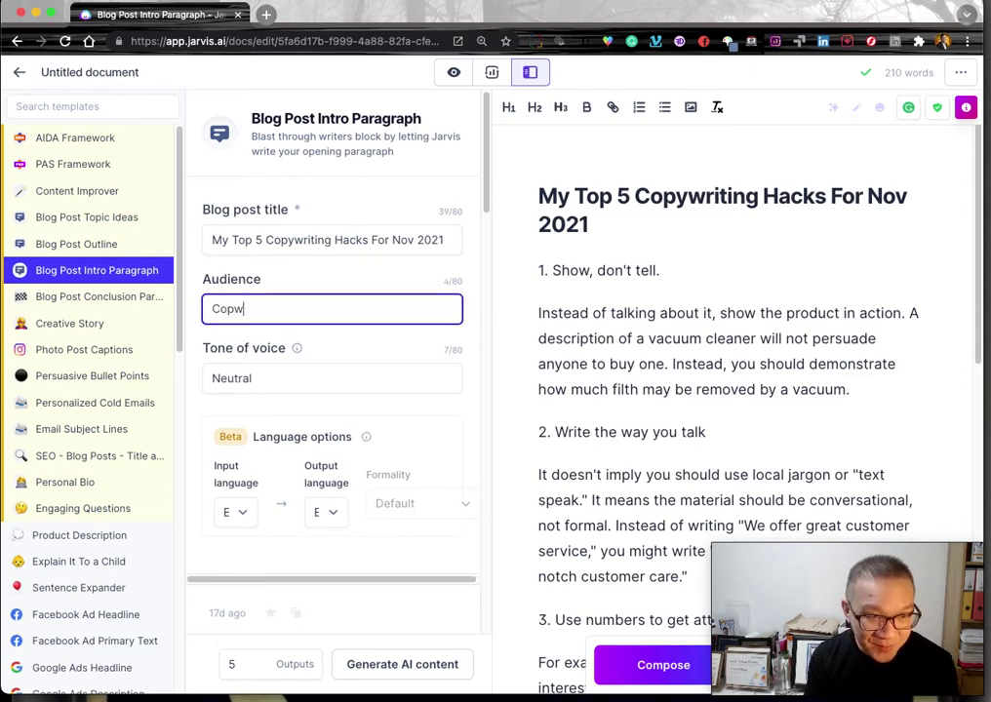
pyautogui.press('BackSpace')
pyautogui.write('ywriters')
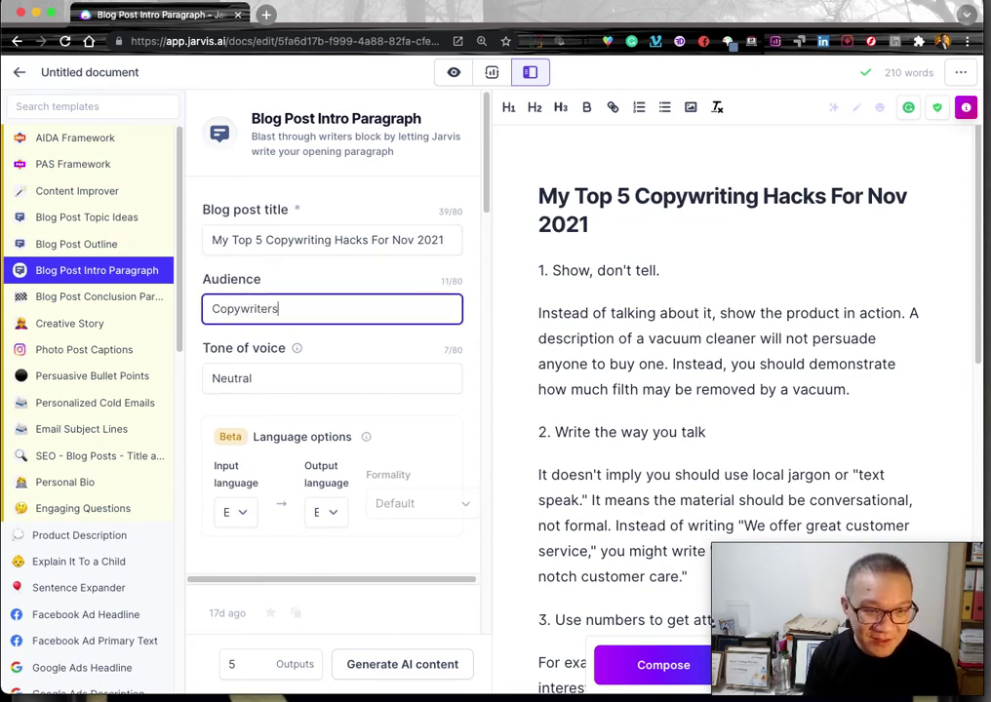
pyautogui.scroll(-1, 297, 381)
pyautogui.click(400, 656)
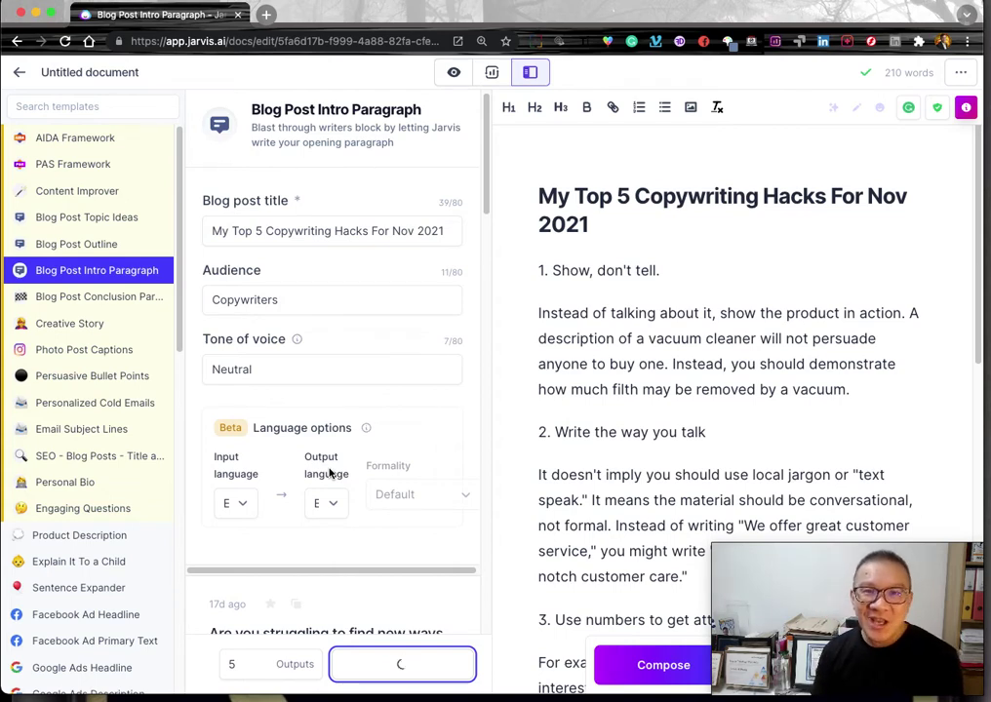
# Read through the generated intro paragraphs to find one that suits the article
pyautogui.scroll(-5, 329, 472)
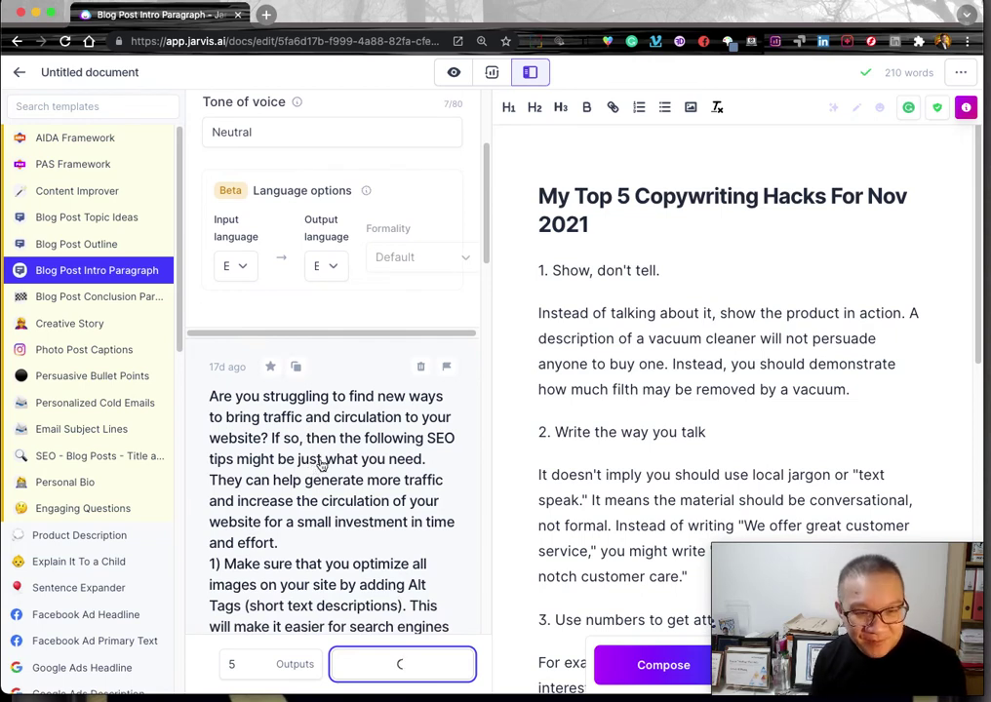
pyautogui.scroll(-1, 326, 462)
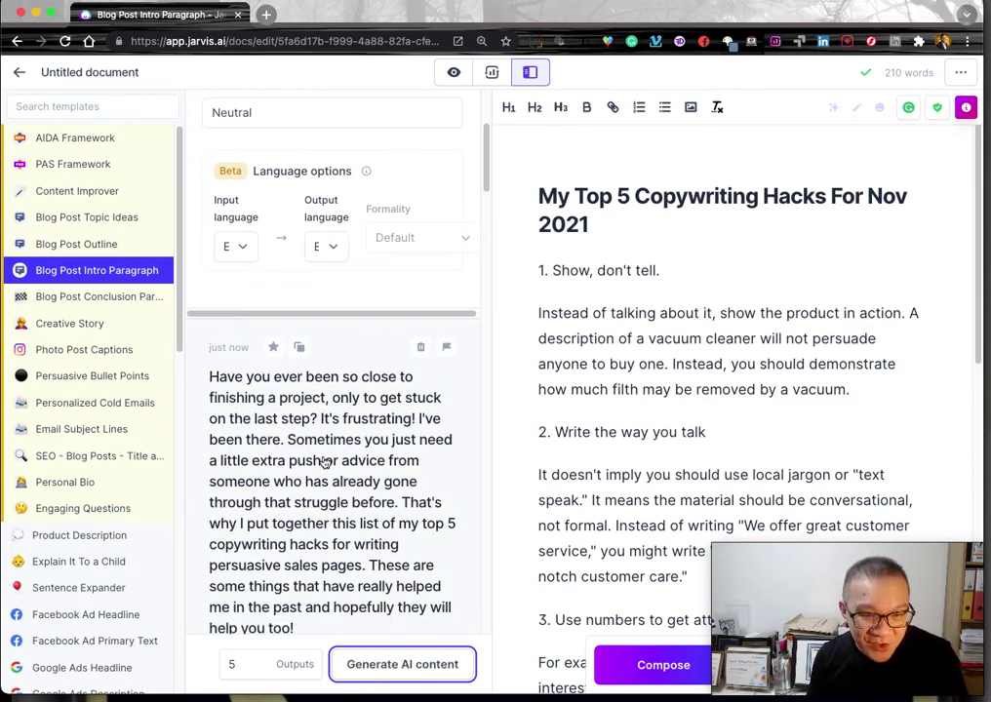
pyautogui.scroll(-1, 326, 463)
pyautogui.scroll(-1, 325, 462)
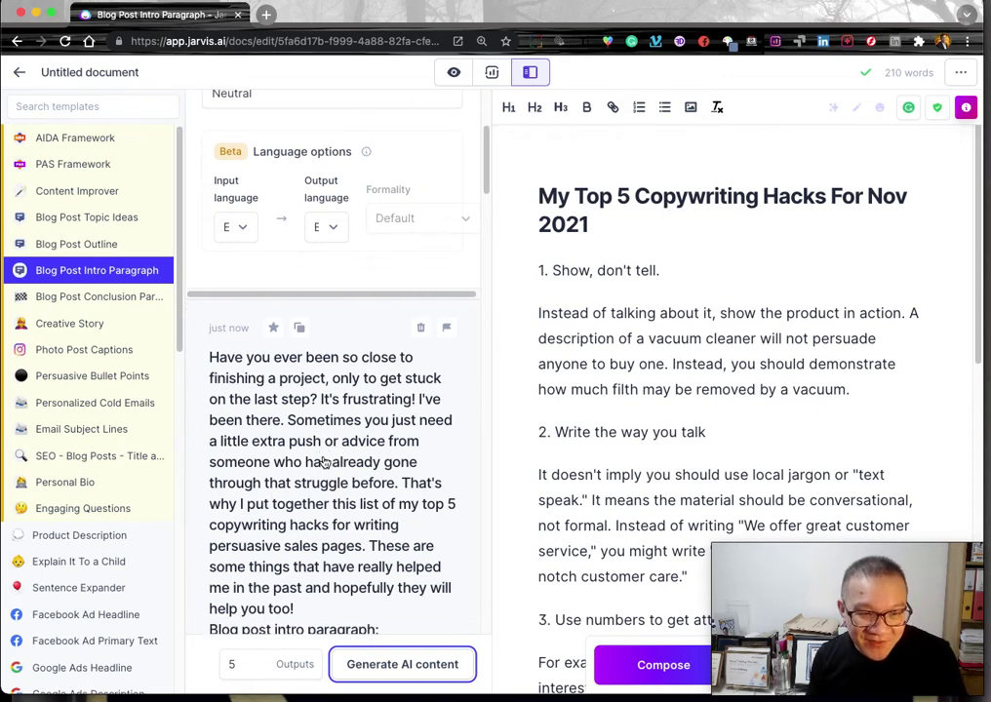
pyautogui.scroll(-2, 326, 462)
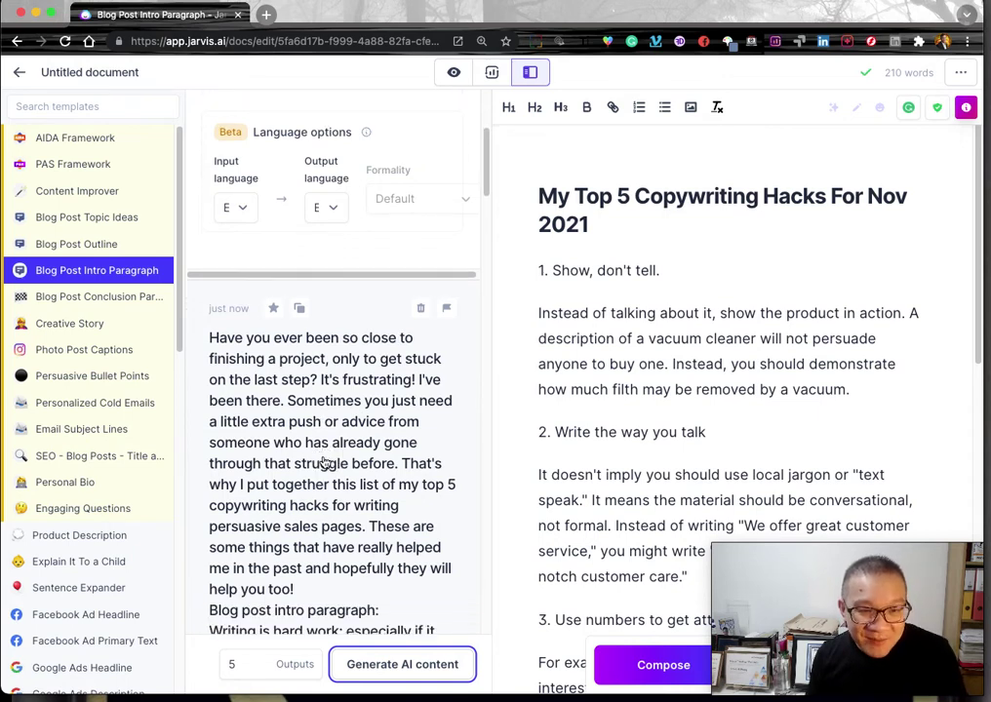
pyautogui.scroll(-10, 326, 463)
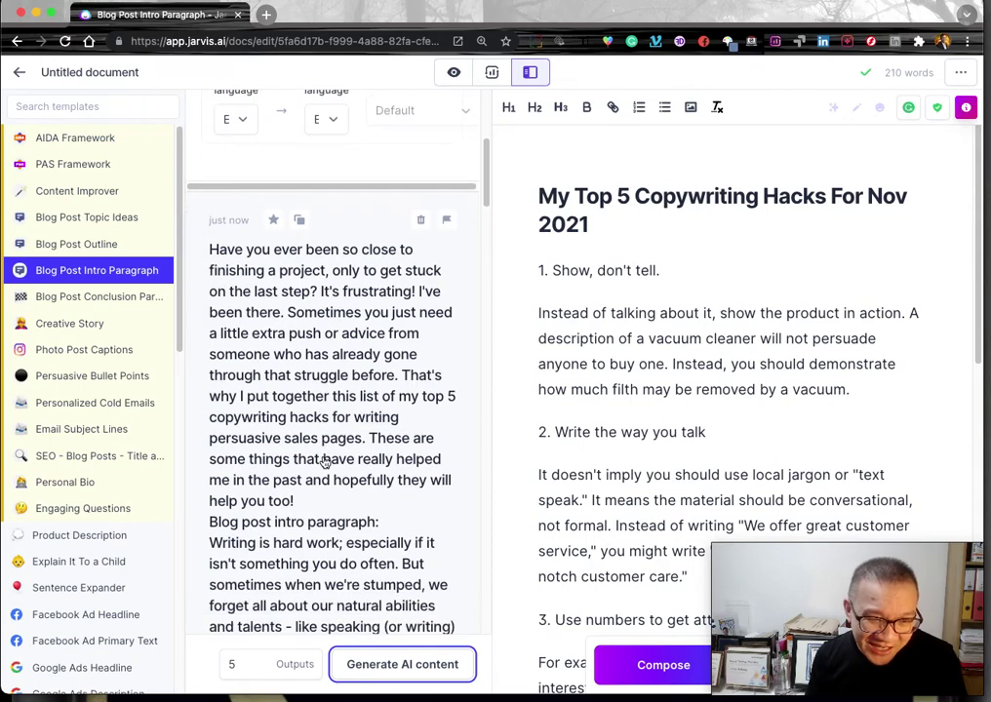
pyautogui.scroll(-2, 326, 462)
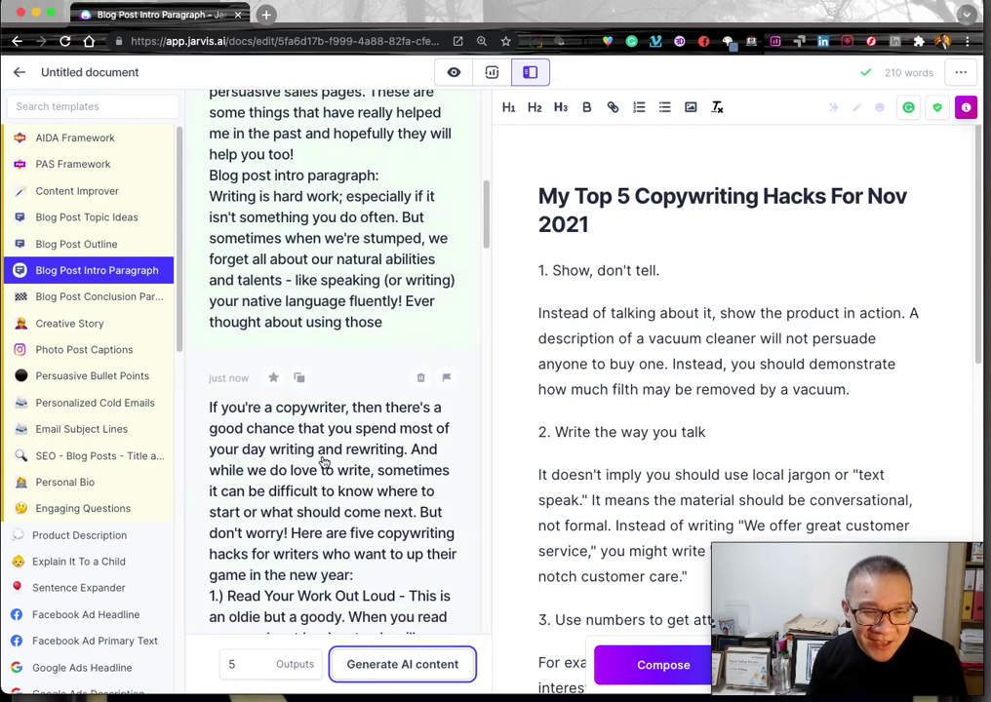
pyautogui.scroll(-3, 326, 462)
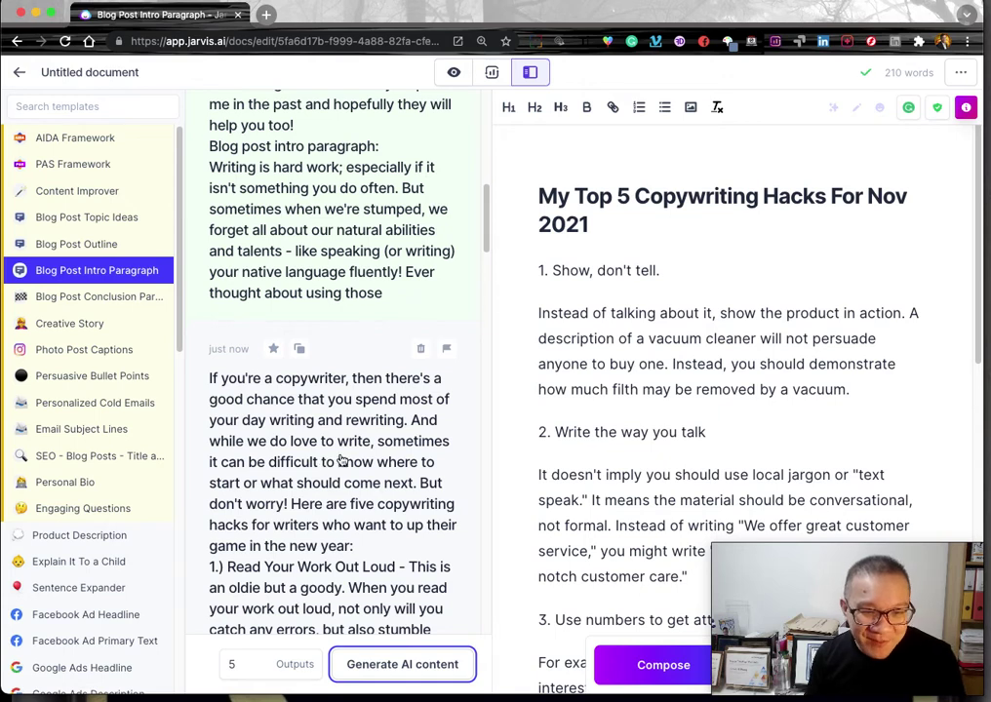
pyautogui.scroll(-2, 341, 461)
pyautogui.scroll(-3, 341, 460)
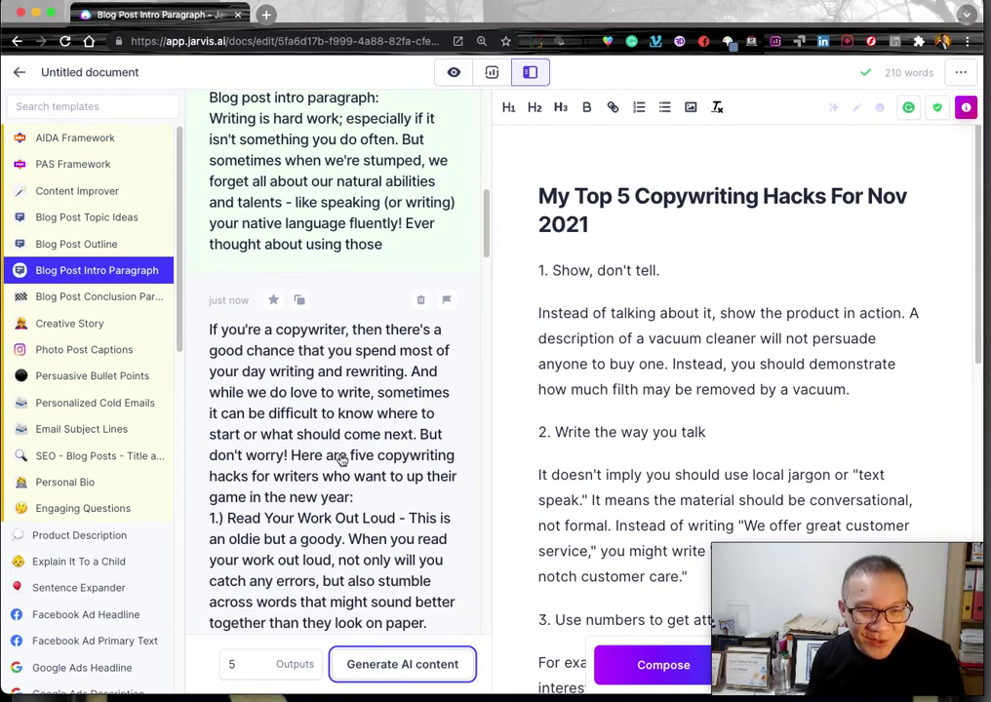
pyautogui.scroll(-5, 342, 461)
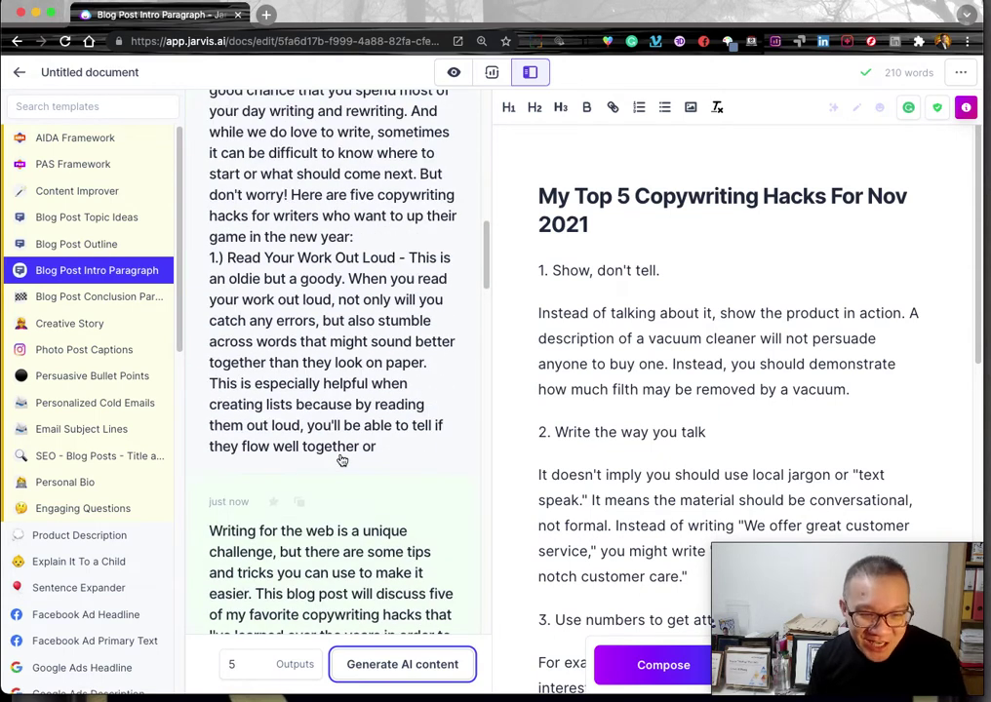
pyautogui.scroll(-3, 342, 461)
pyautogui.scroll(-2, 341, 460)
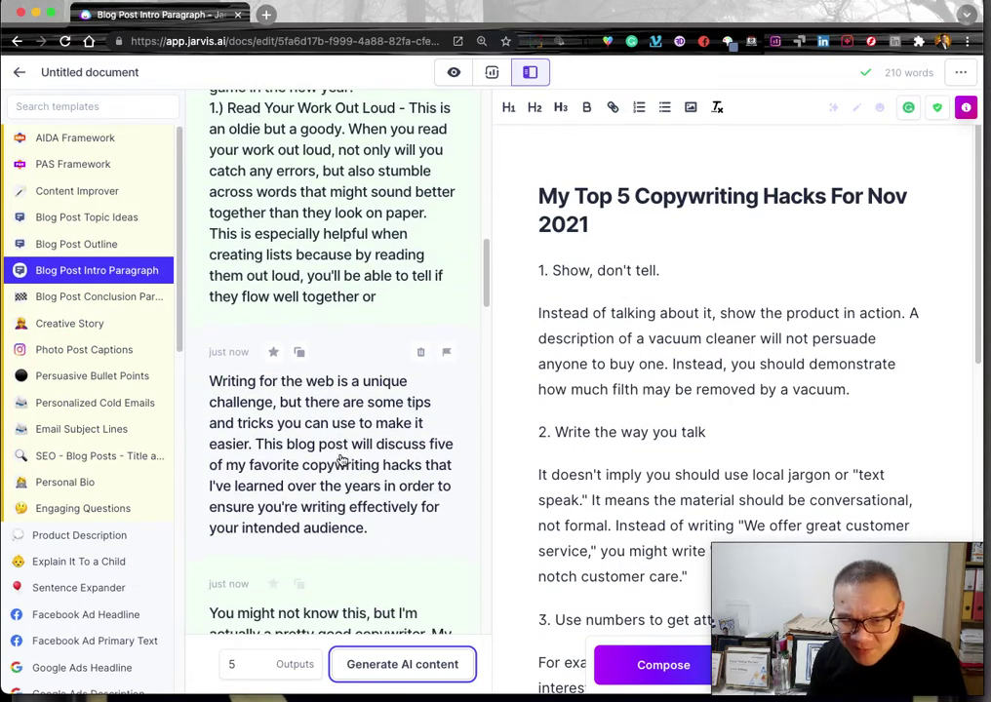
pyautogui.scroll(-1, 341, 461)
pyautogui.scroll(-4, 341, 461)
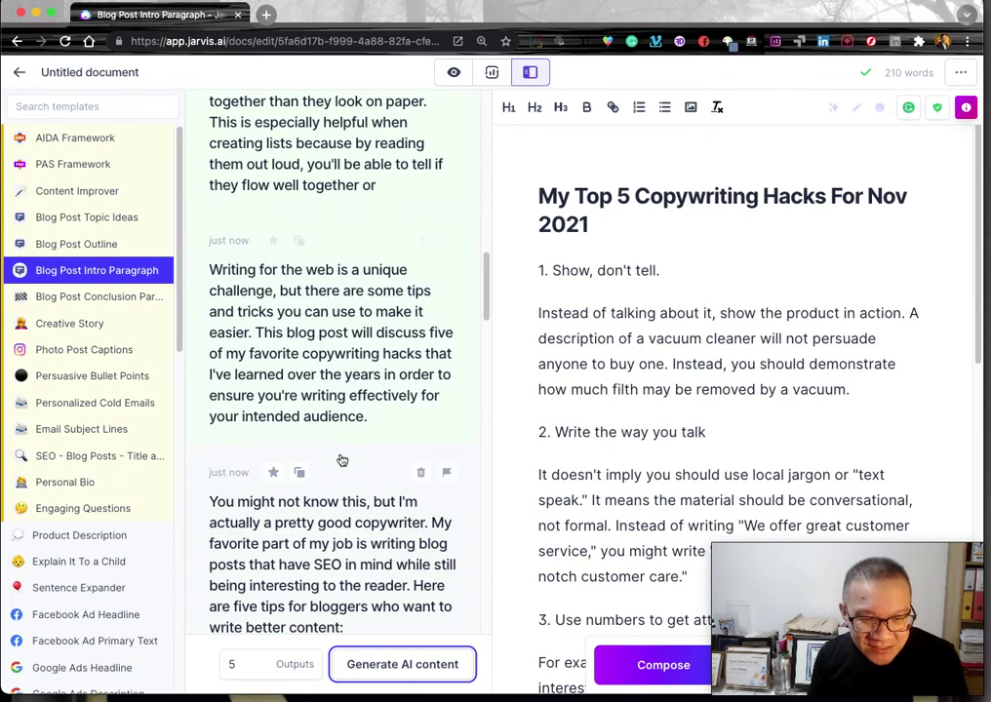
pyautogui.scroll(10, 342, 460)
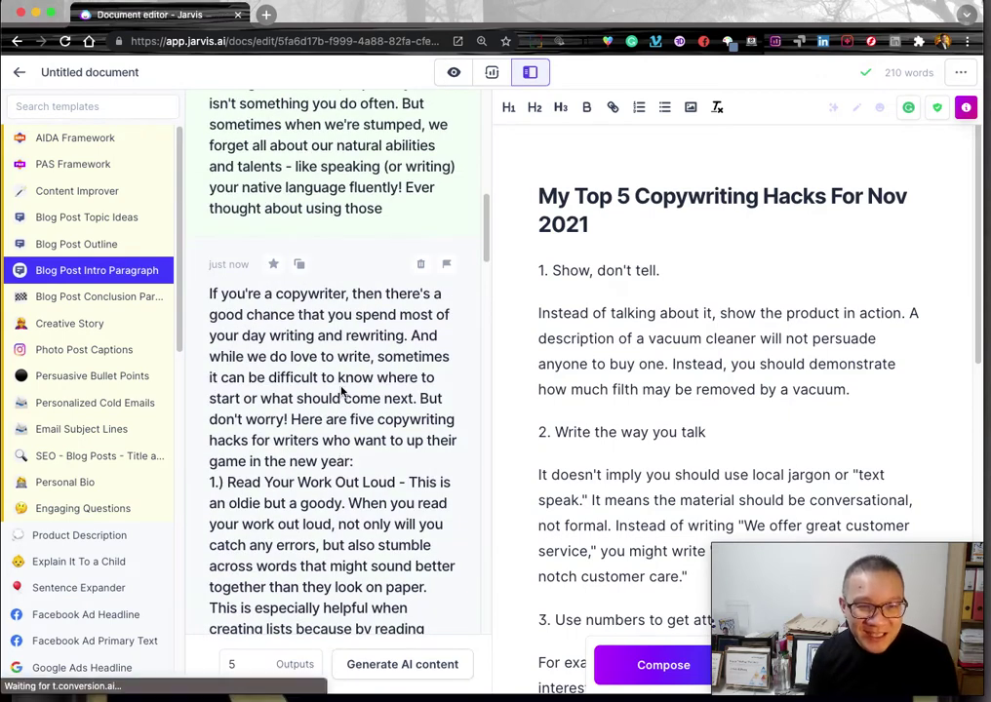
# Open the intro starting with "If you're a copywriter" and copy its first paragraph, up to "in the new year:"
pyautogui.click(341, 391)
pyautogui.click(354, 245)
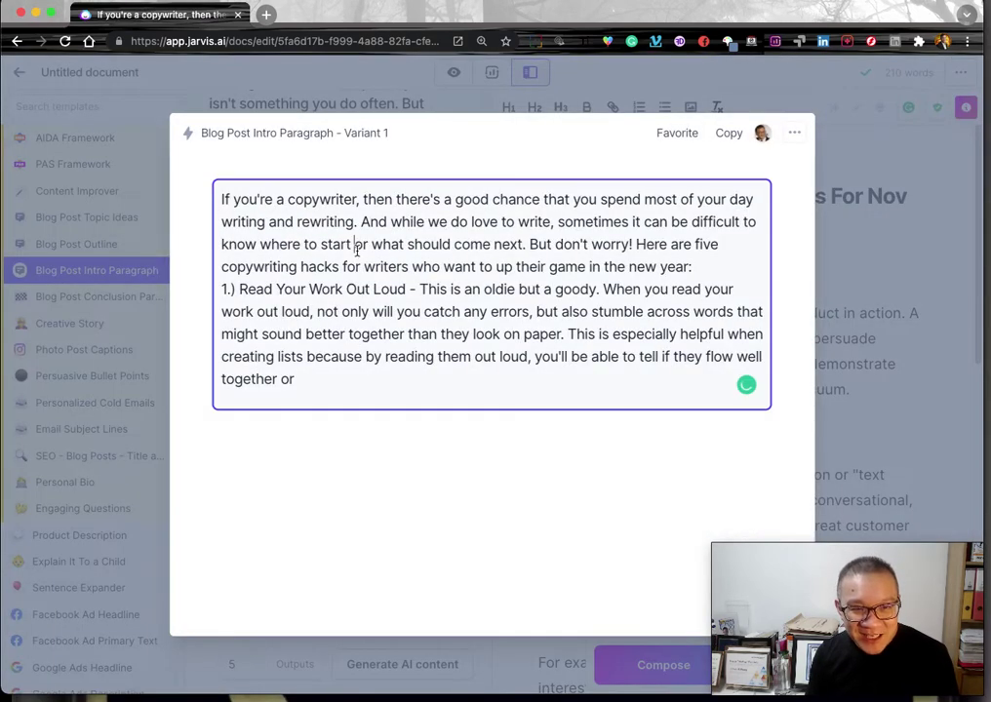
pyautogui.tripleClick(680, 266)
pyautogui.hotkey('ctrl', 'c')
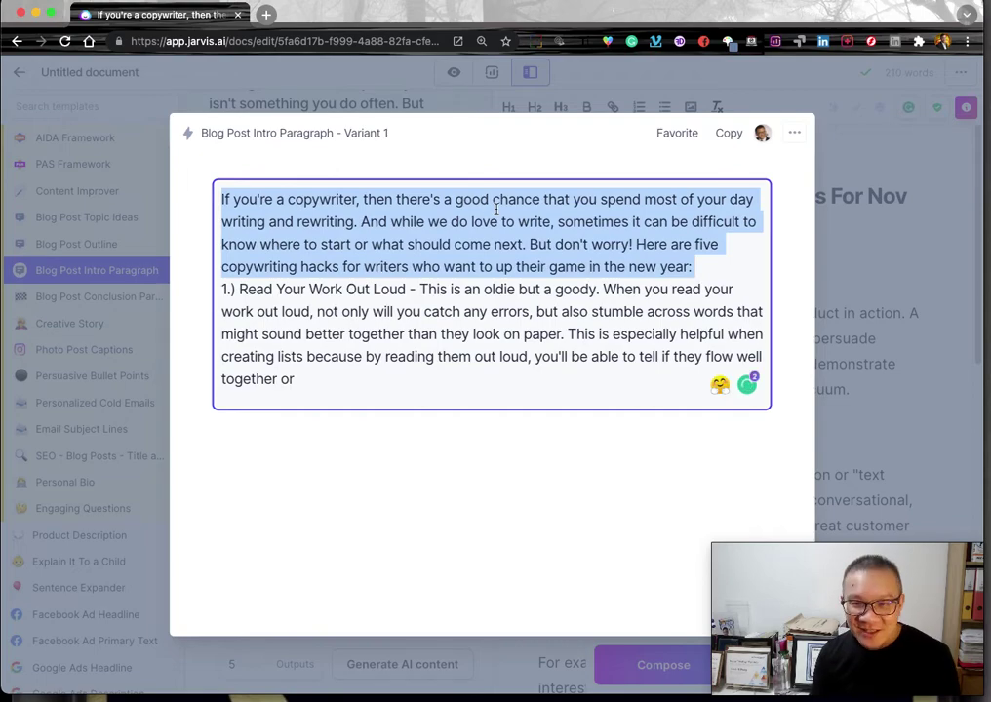
# Paste the copied intro between the article's heading and point 1, and start a new paragraph at "Here are five copywriting hacks"
pyautogui.click(926, 255)
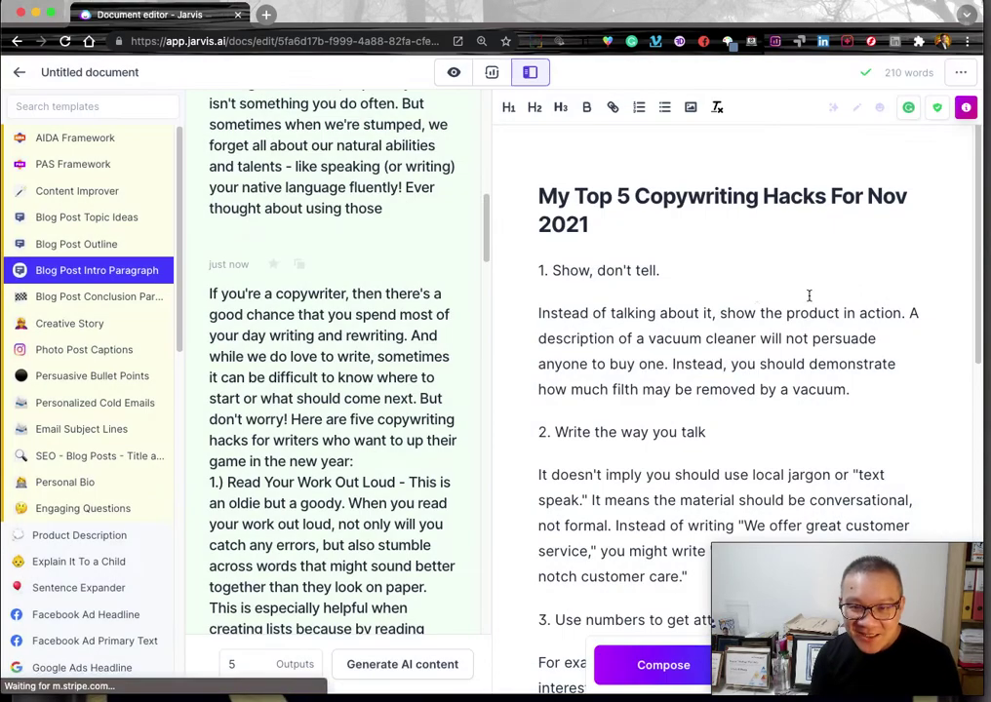
pyautogui.press('Return')
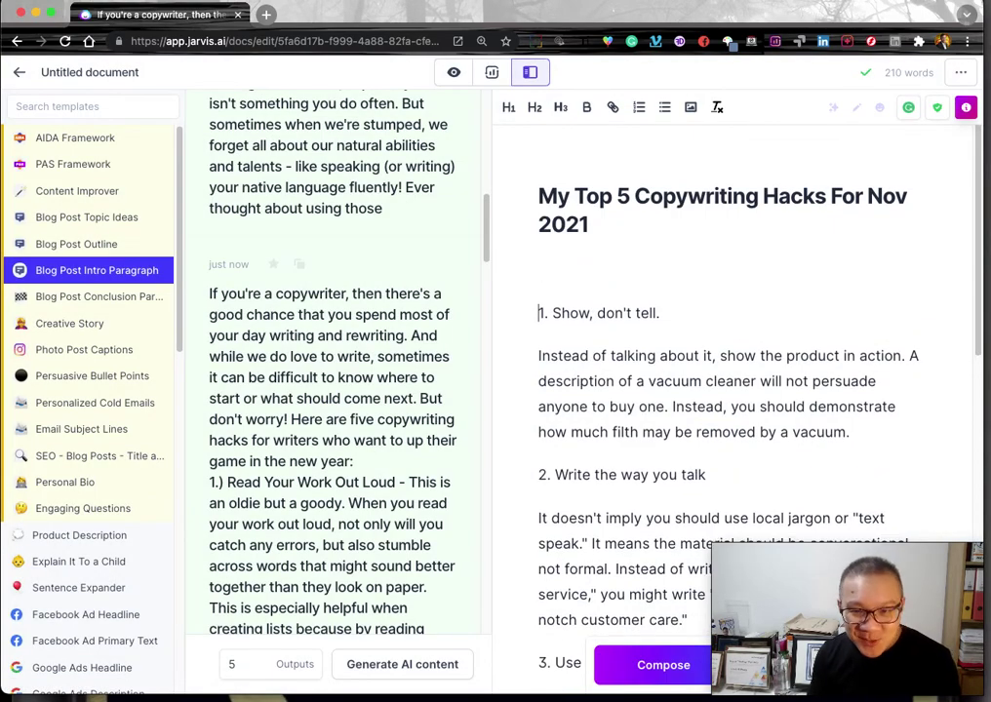
pyautogui.press('Up')
pyautogui.hotkey('ctrl', 'v')
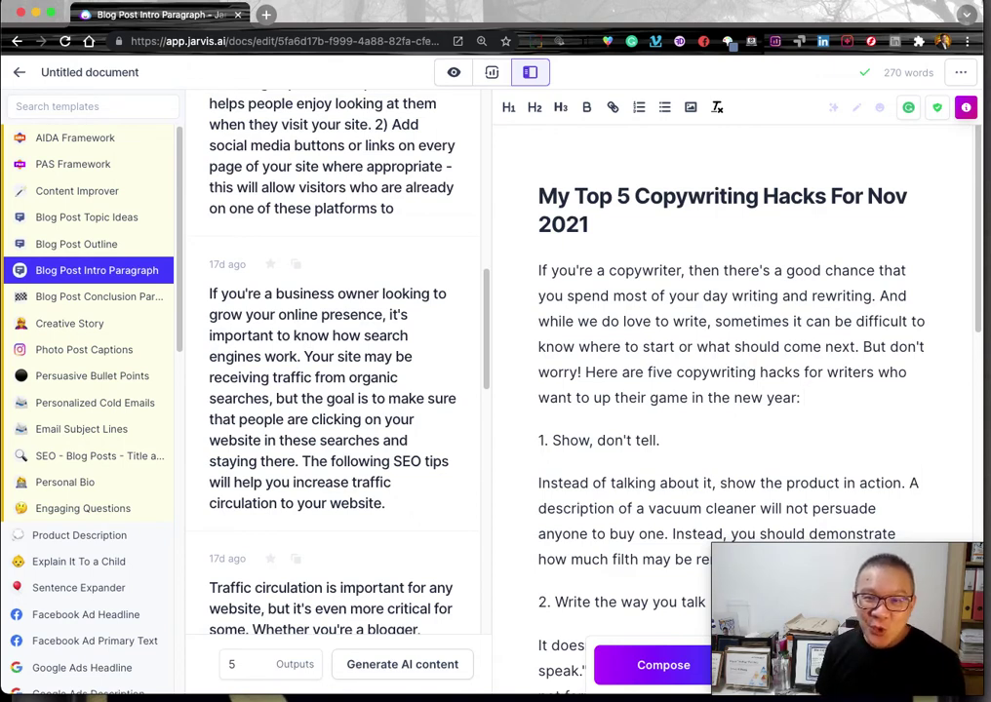
pyautogui.click(586, 371)
pyautogui.press('Return')
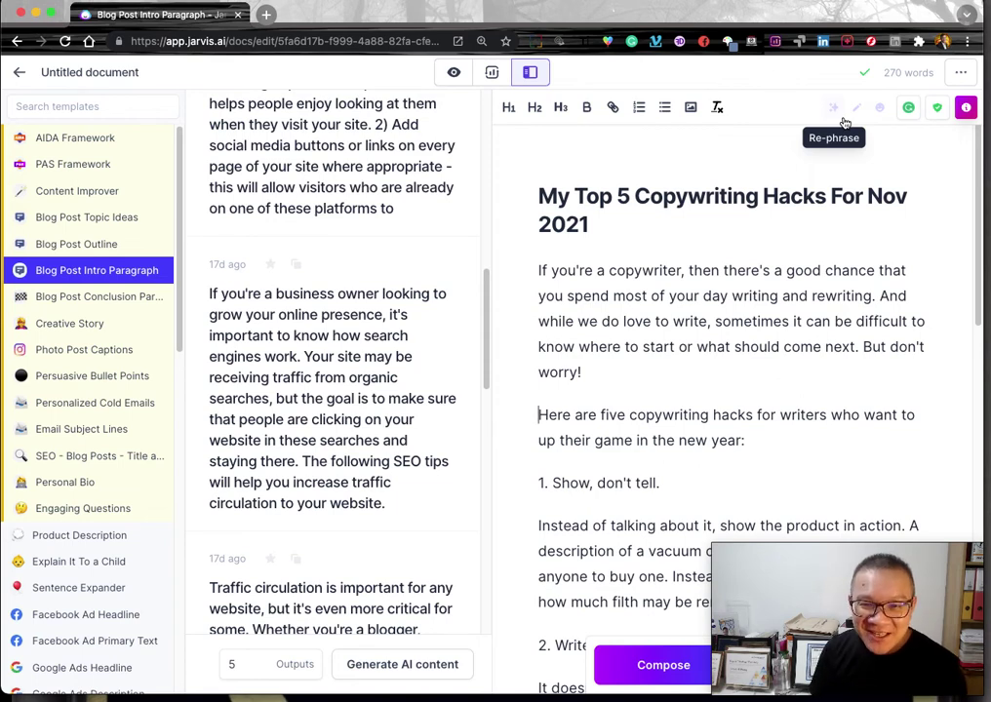
# Have Jarvis compose more text right after the paragraph under "2. Write the way you talk", and look over the new points
pyautogui.scroll(-5, 821, 204)
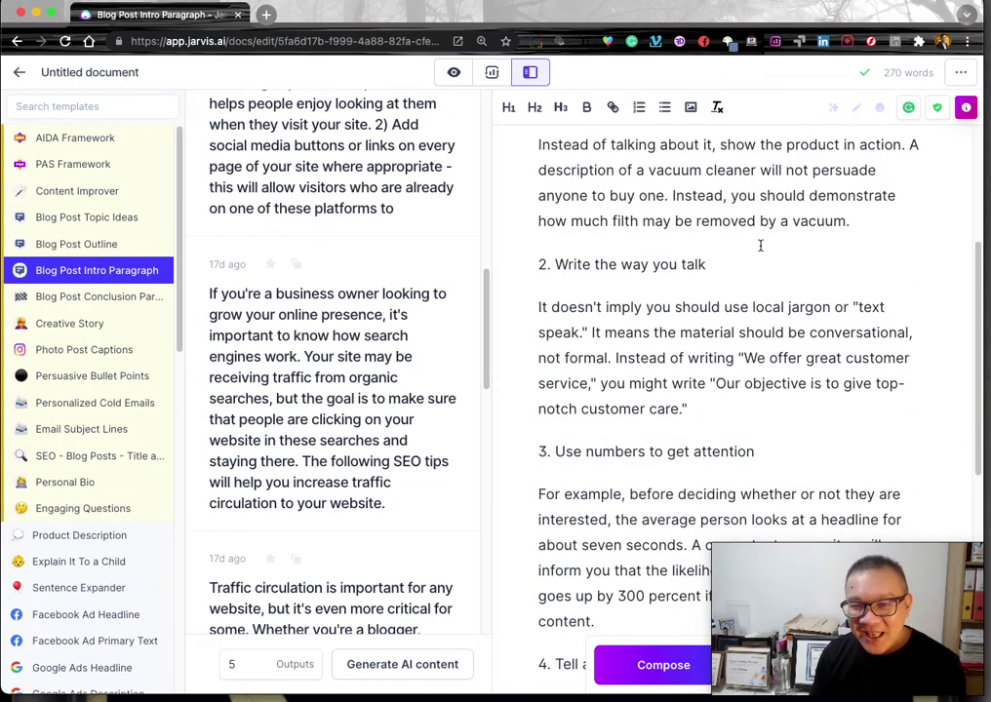
pyautogui.scroll(-1, 682, 386)
pyautogui.click(698, 379)
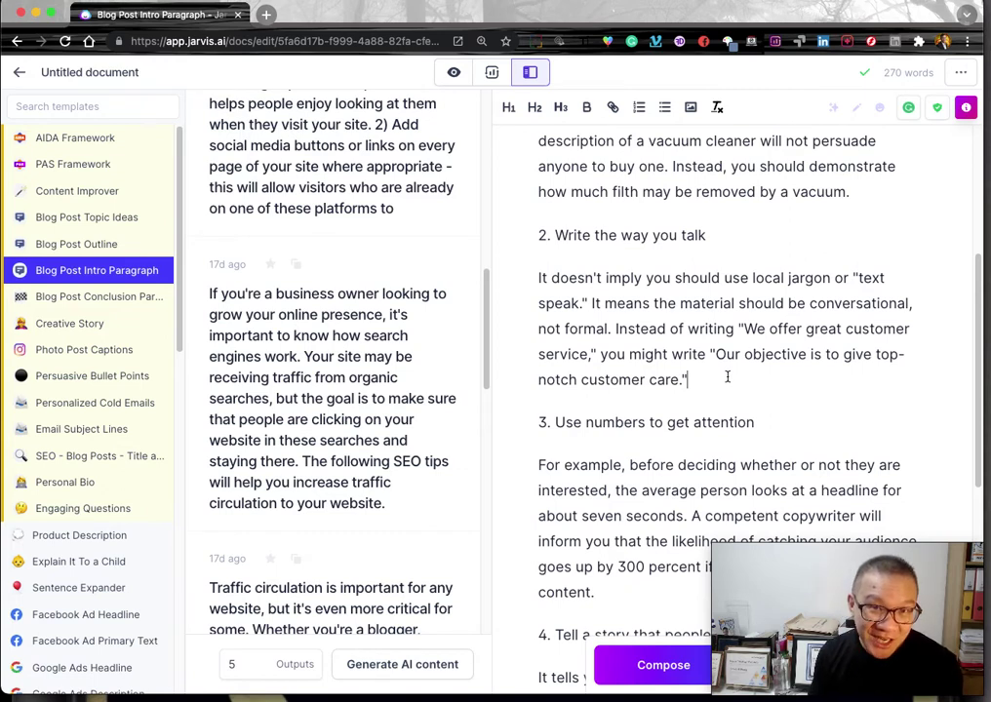
pyautogui.press('super+Return')
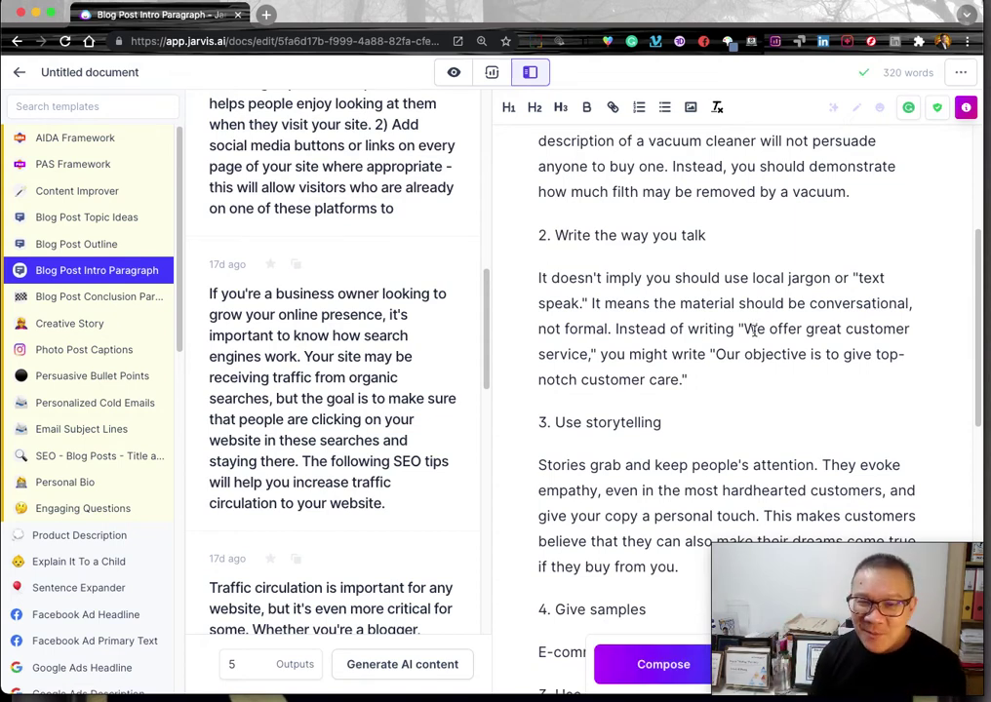
pyautogui.scroll(-2, 754, 330)
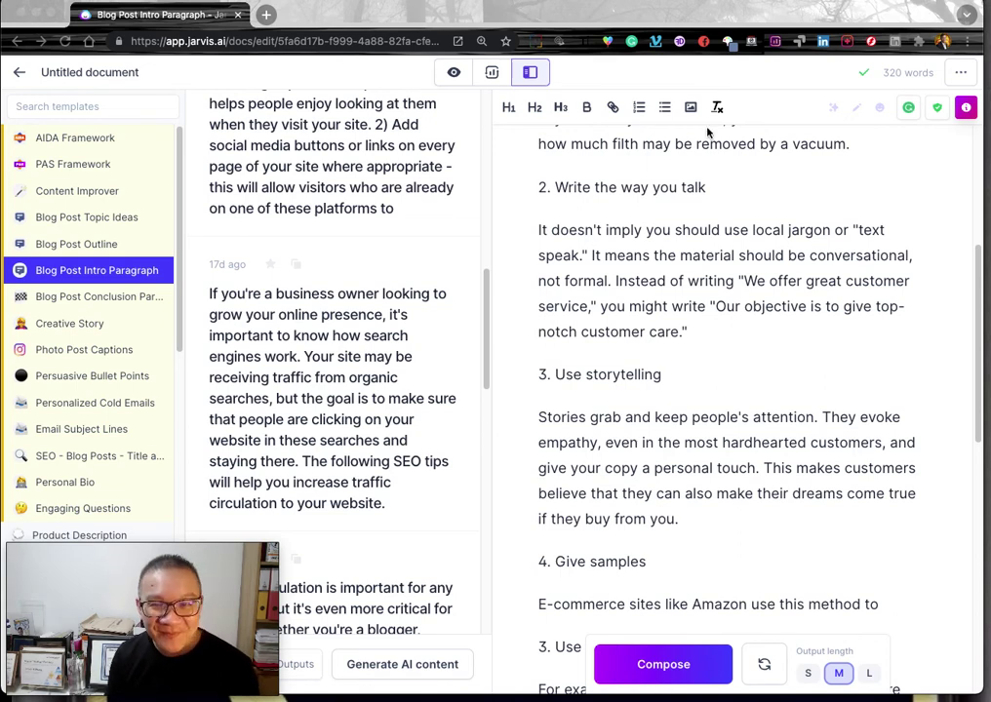
pyautogui.moveTo(244, 566); pyautogui.dragTo(778, 476)
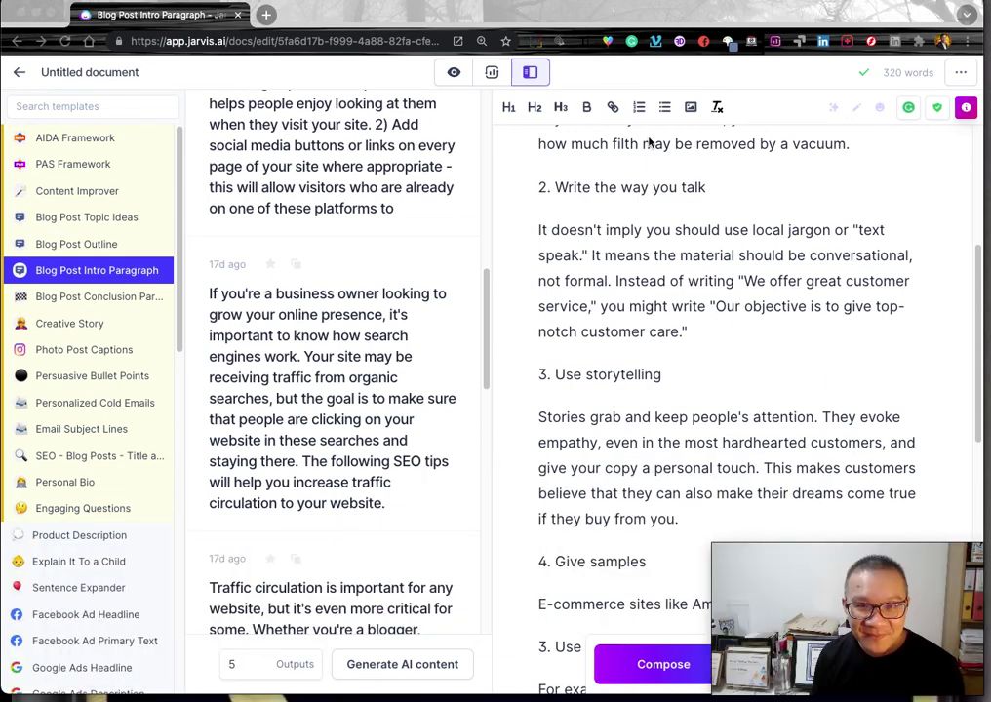
pyautogui.click(687, 2)
pyautogui.press('Escape')
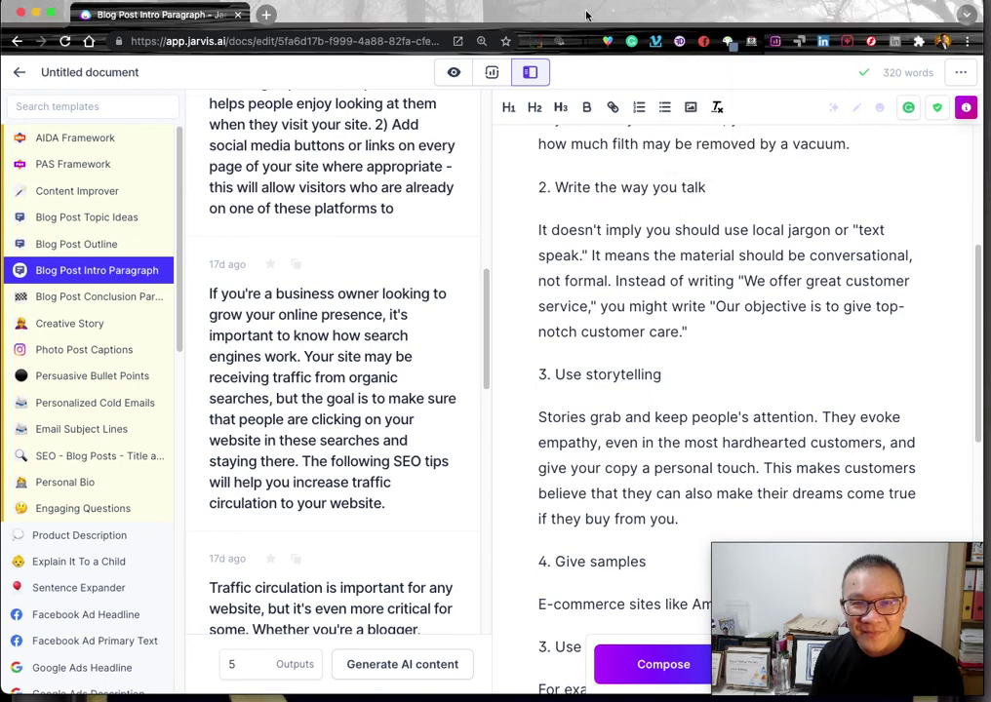
pyautogui.moveTo(744, 570); pyautogui.dragTo(37, 569)
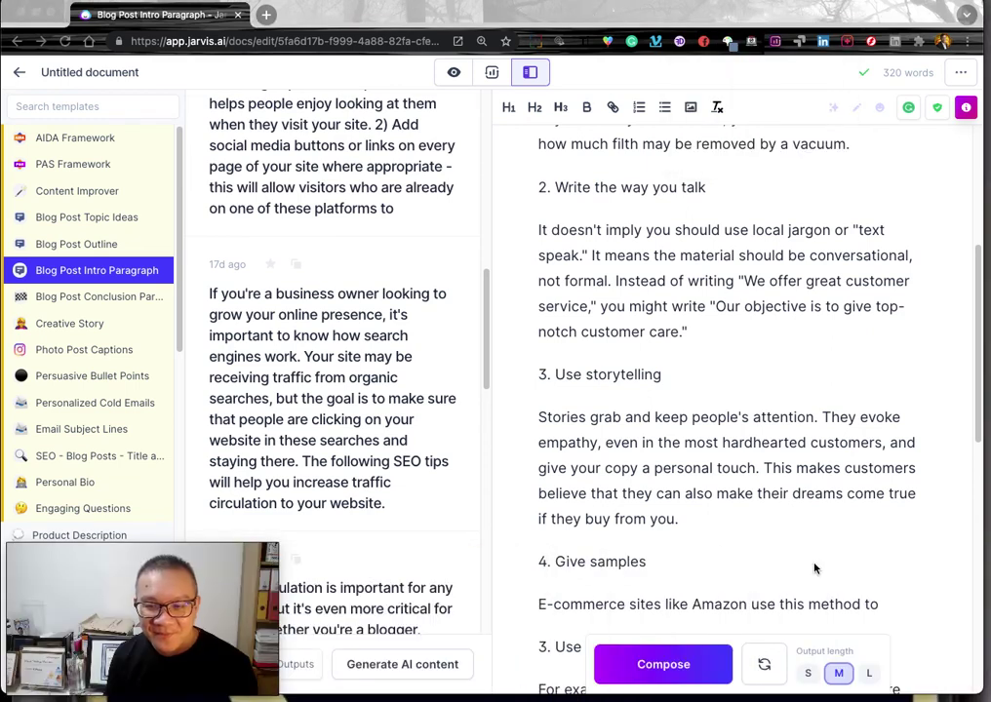
pyautogui.click(688, 2)
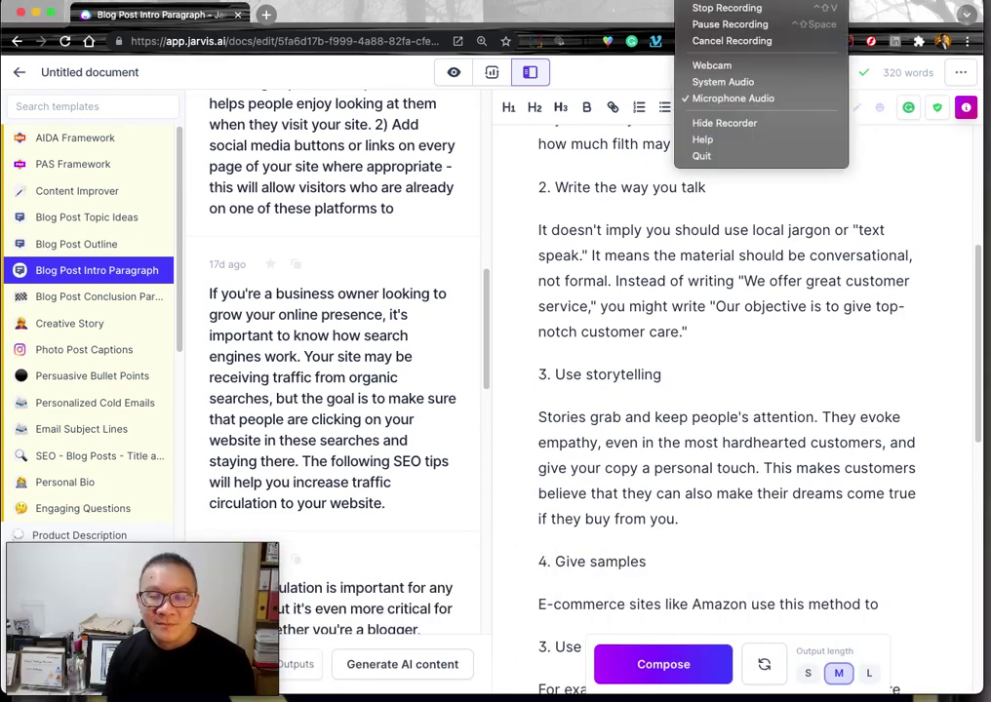